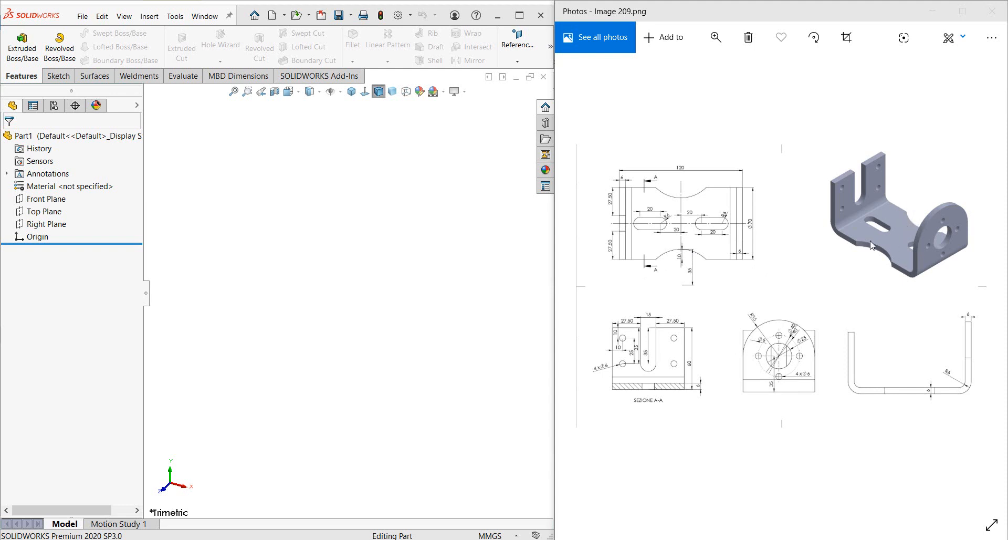
{"action": "left_click", "coordinate": [437, 167]}
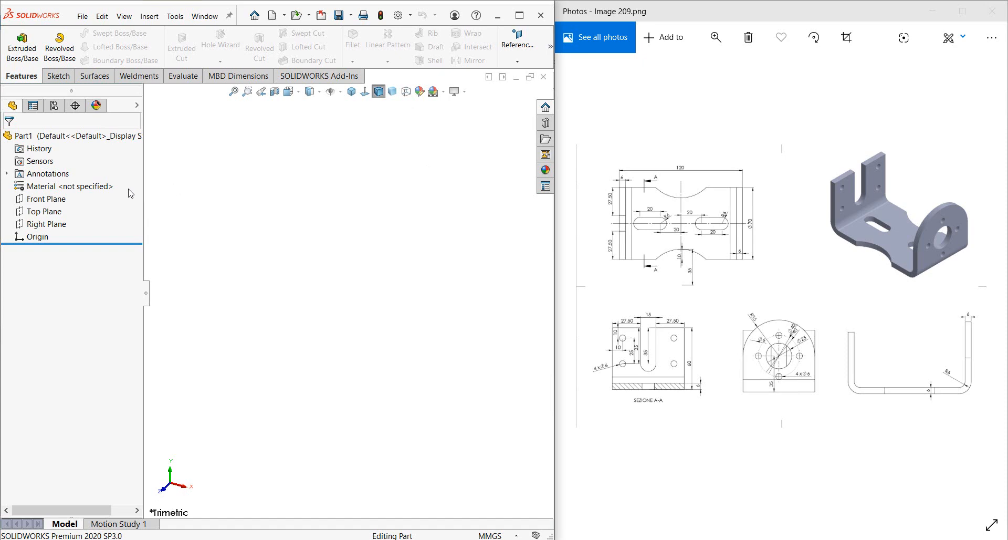
{"action": "left_click", "coordinate": [271, 14]}
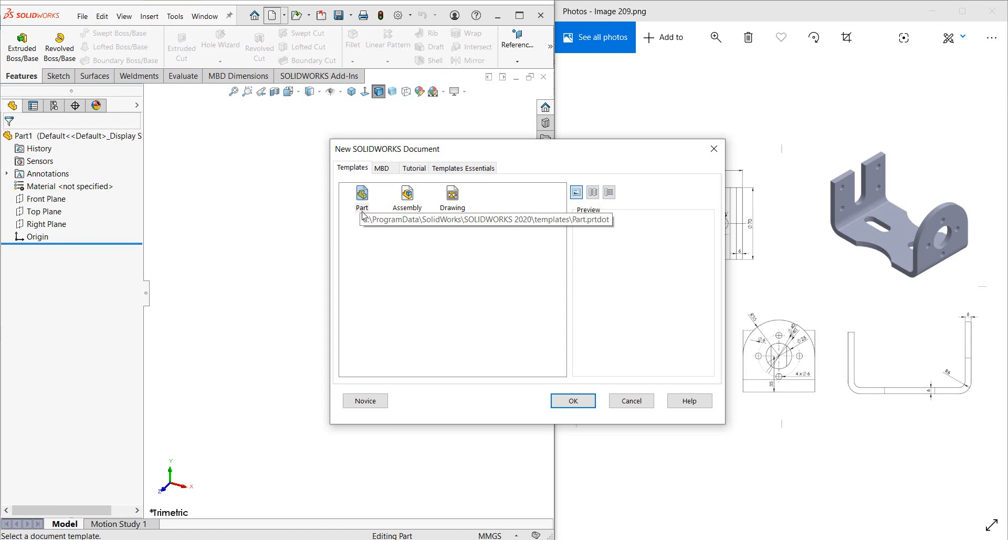
{"action": "left_click", "coordinate": [632, 401]}
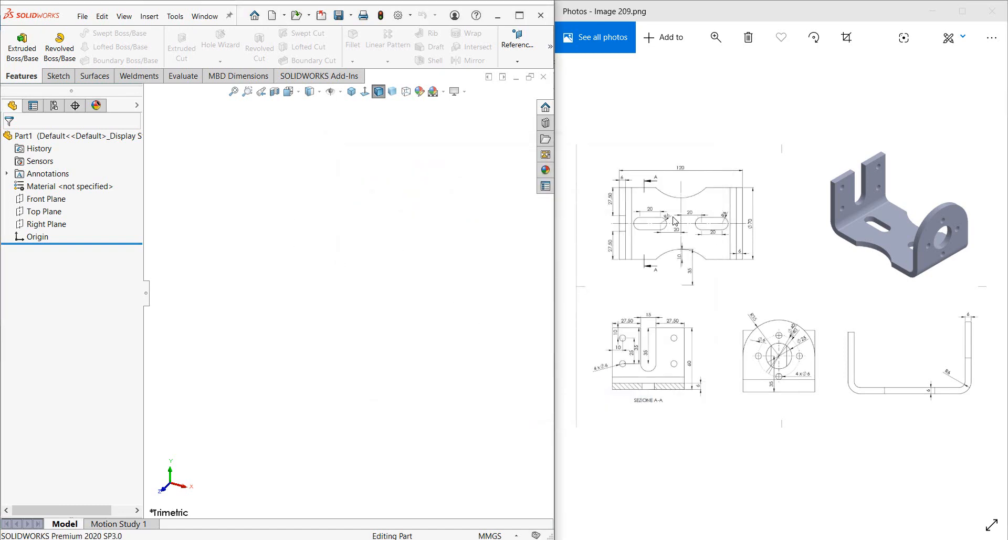
Sketch a center rectangle on the Top Plane, centred on the origin, 120 mm wide and 70 mm high.
{"action": "left_click", "coordinate": [44, 211]}
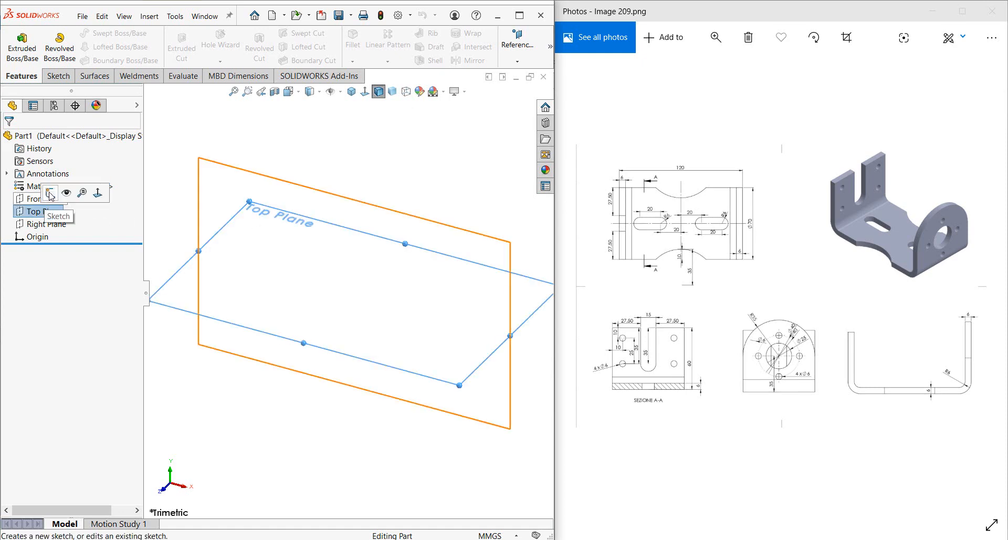
{"action": "left_click", "coordinate": [50, 197]}
{"action": "left_click", "coordinate": [696, 204]}
{"action": "scroll", "coordinate": [703, 205], "scroll_direction": "up", "scroll_amount": 4}
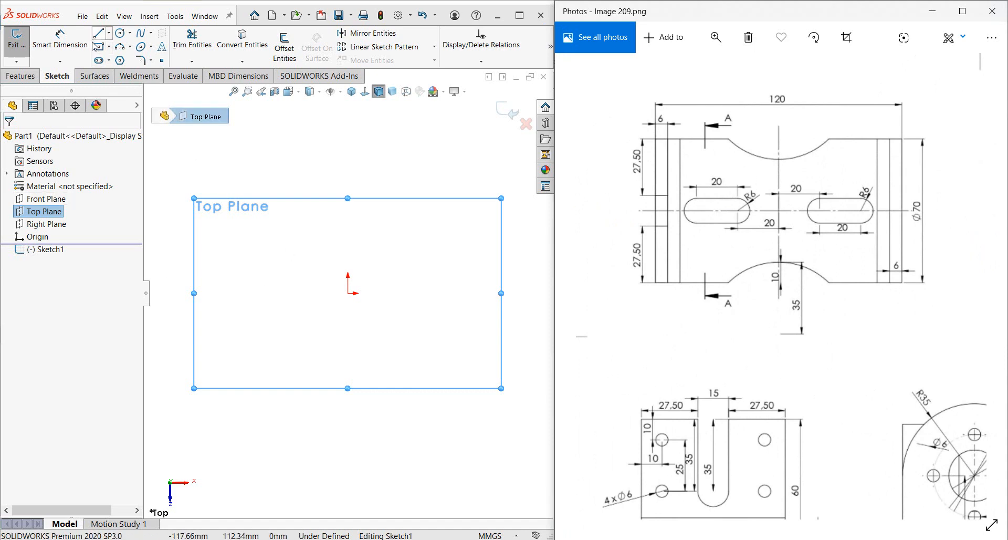
{"action": "left_click", "coordinate": [111, 48]}
{"action": "left_click", "coordinate": [116, 72]}
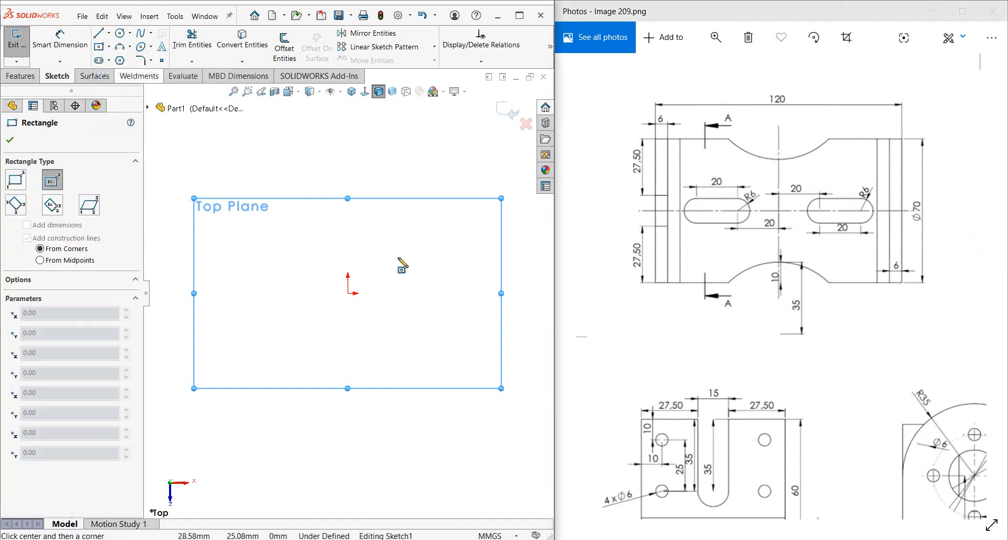
{"action": "left_click", "coordinate": [348, 293]}
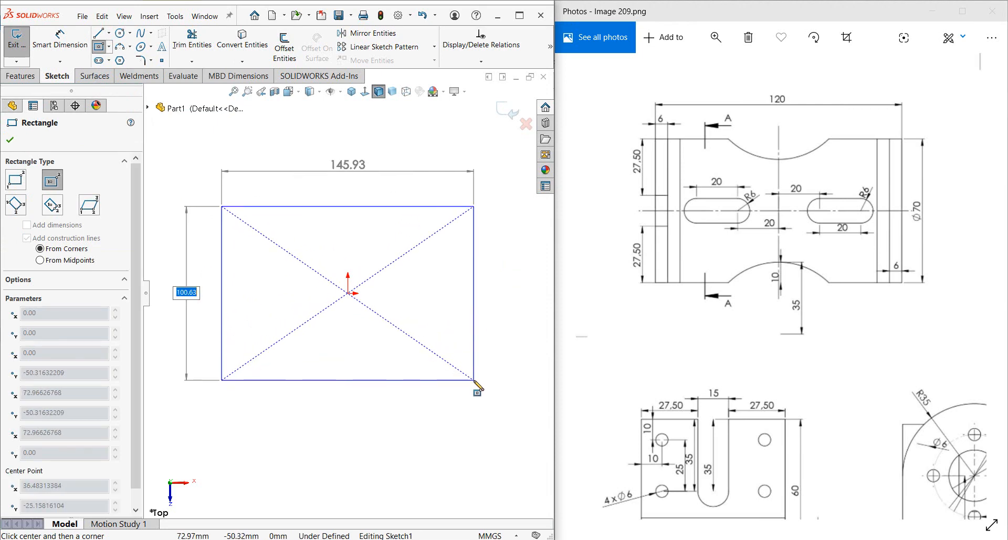
{"action": "type", "text": "70"}
{"action": "key", "text": "Tab"}
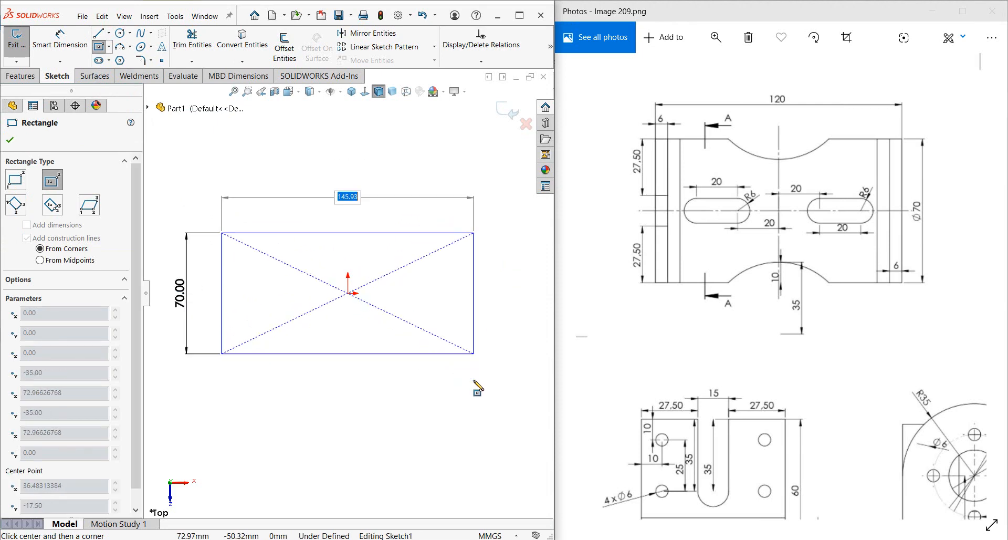
{"action": "type", "text": "120"}
{"action": "key", "text": "Return"}
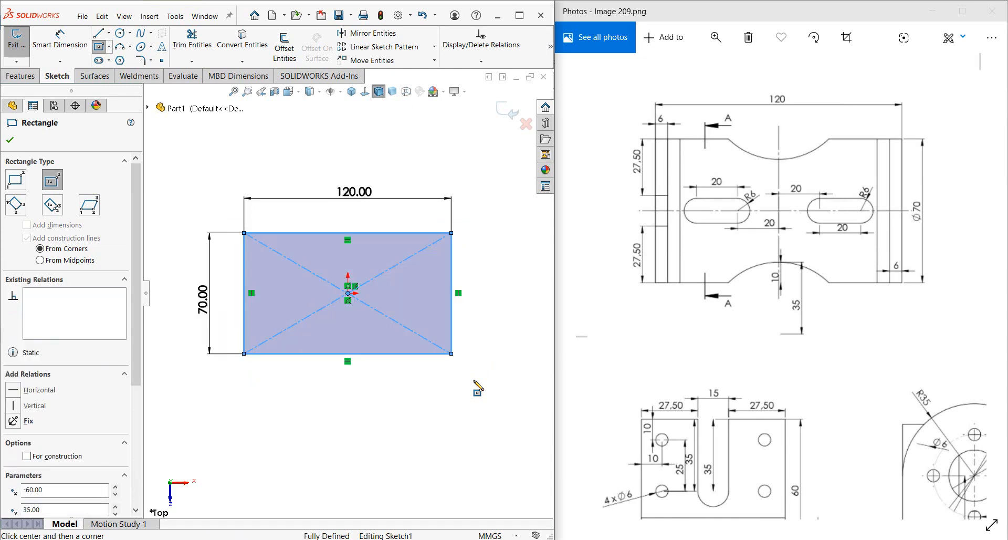
{"action": "key", "text": "Escape"}
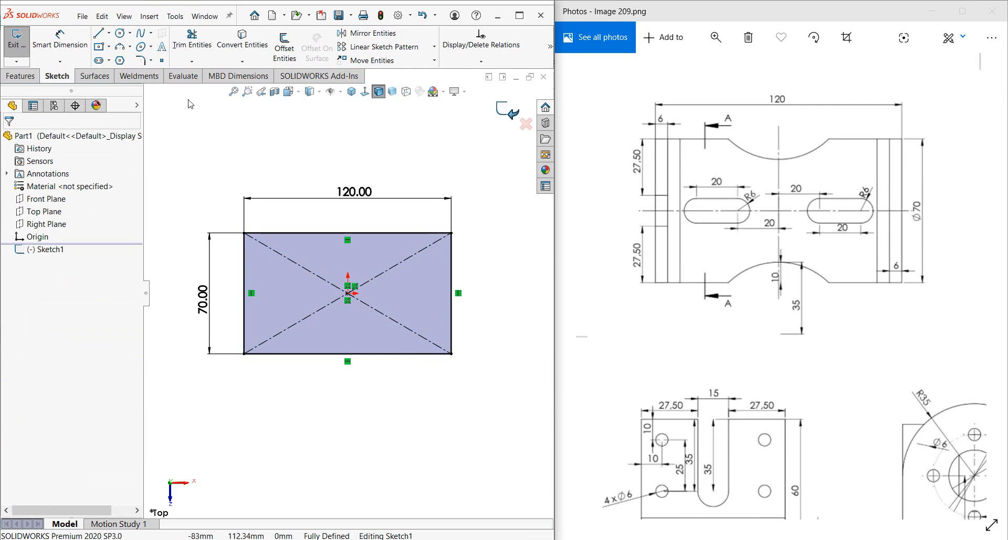
Add the Sheet Metal tool set to the CommandManager.
{"action": "right_click", "coordinate": [105, 82]}
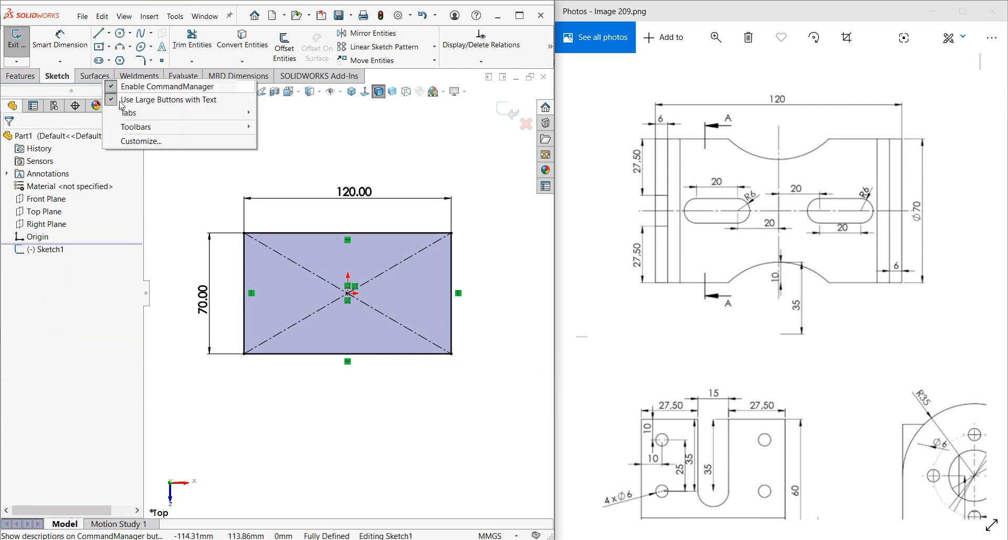
{"action": "mouse_move", "coordinate": [210, 113]}
{"action": "left_click", "coordinate": [293, 165]}
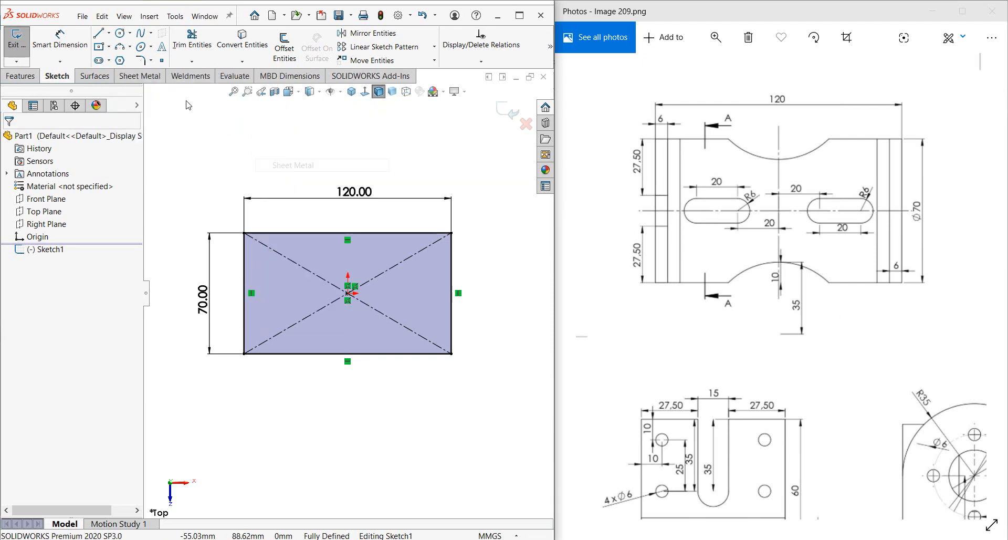
Create a sheet metal base flange from the rectangle sketch with a thickness of 6 mm.
{"action": "left_click", "coordinate": [140, 76]}
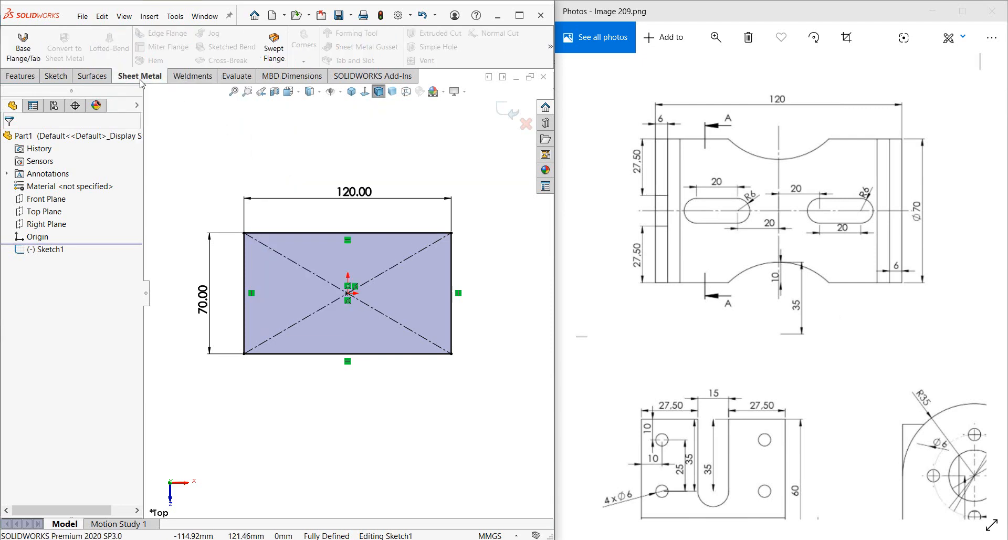
{"action": "left_click", "coordinate": [23, 44]}
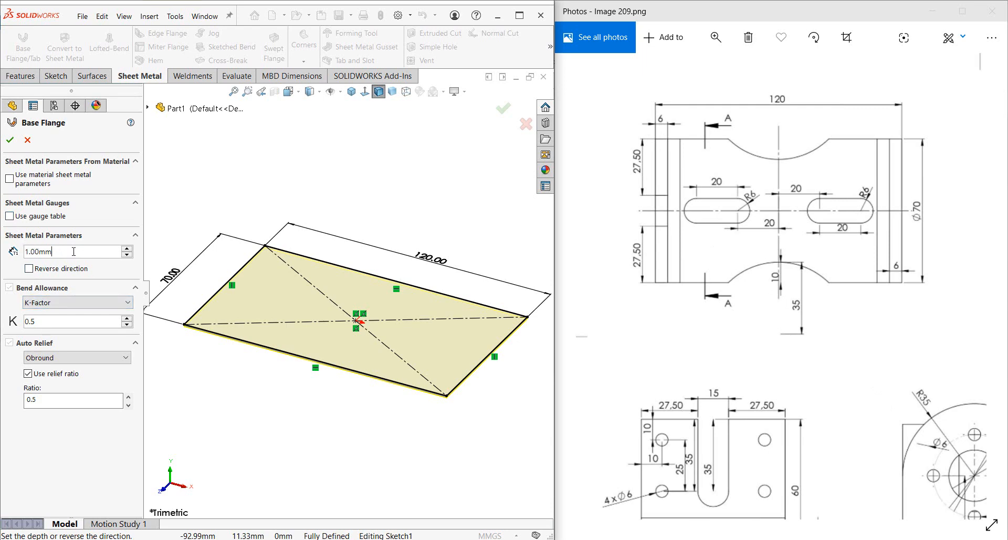
{"action": "left_click_drag", "start_coordinate": [74, 251], "coordinate": [1, 251]}
{"action": "type", "text": "6"}
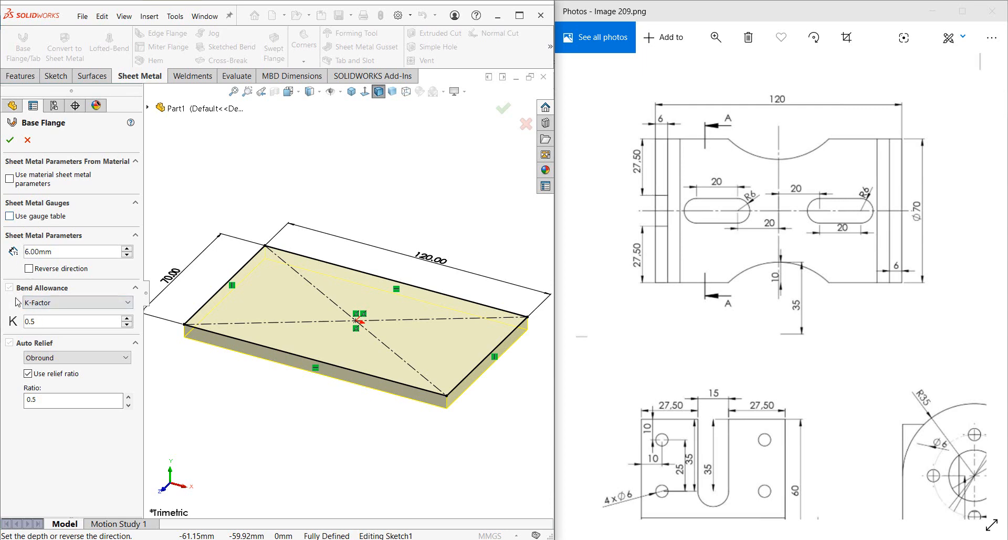
{"action": "left_click", "coordinate": [10, 140]}
{"action": "left_click", "coordinate": [375, 167]}
{"action": "key", "text": "z"}
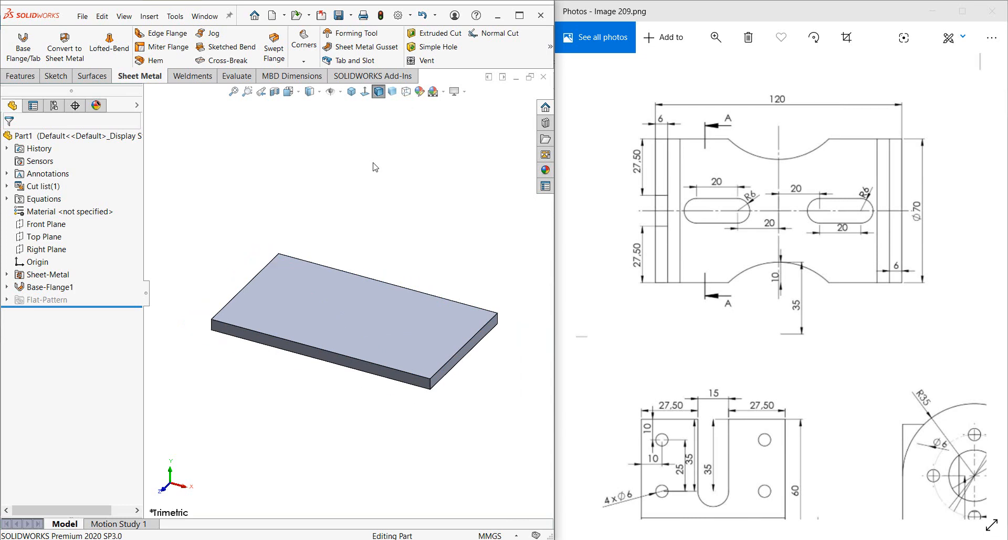
{"action": "key", "text": "z"}
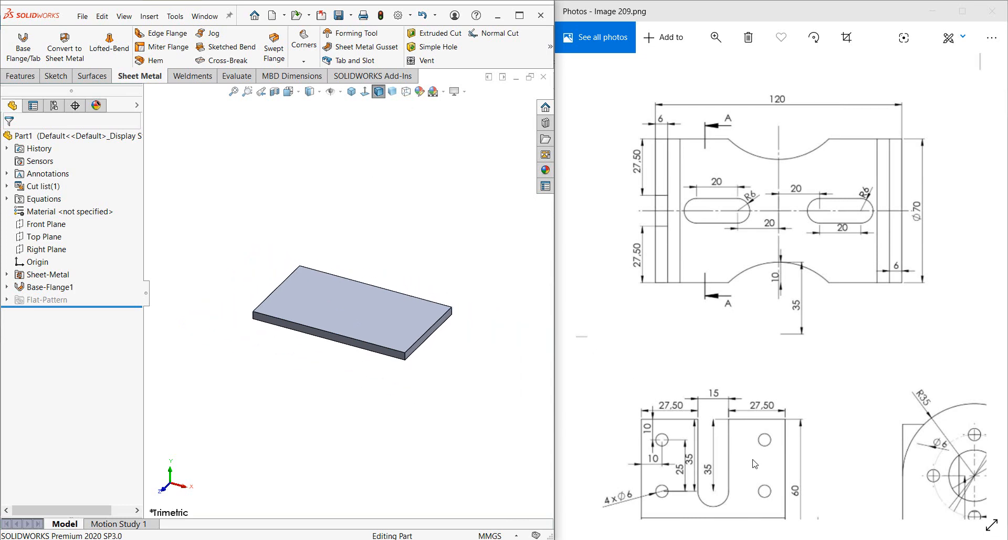
Set up an upward 90° edge flange on the plate's right-hand short edge with a custom bend radius of 6 mm.
{"action": "left_click_drag", "start_coordinate": [755, 464], "coordinate": [603, 357]}
{"action": "mouse_move", "coordinate": [976, 405]}
{"action": "left_mouse_down"}
{"action": "mouse_move", "coordinate": [882, 422]}
{"action": "mouse_move", "coordinate": [764, 412]}
{"action": "left_mouse_up"}
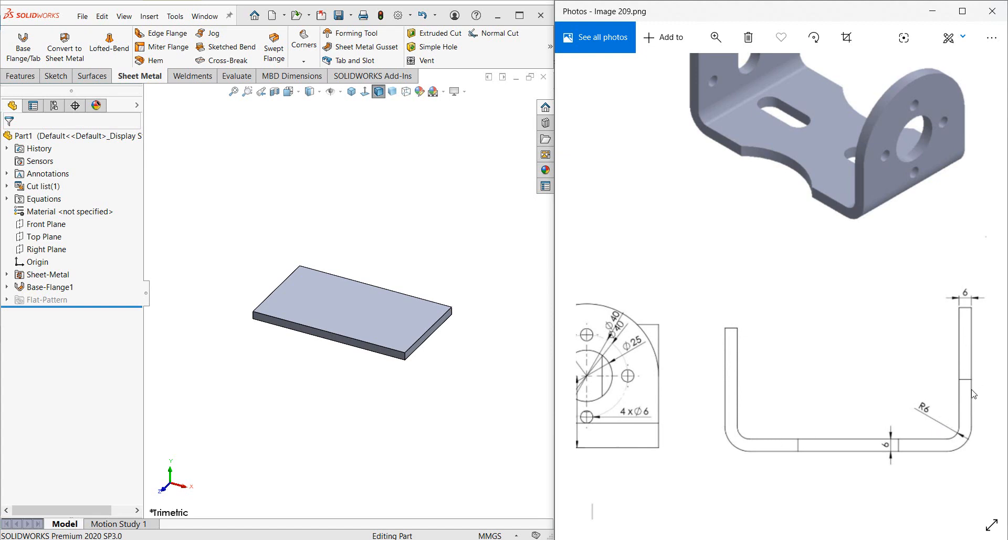
{"action": "left_click", "coordinate": [298, 287]}
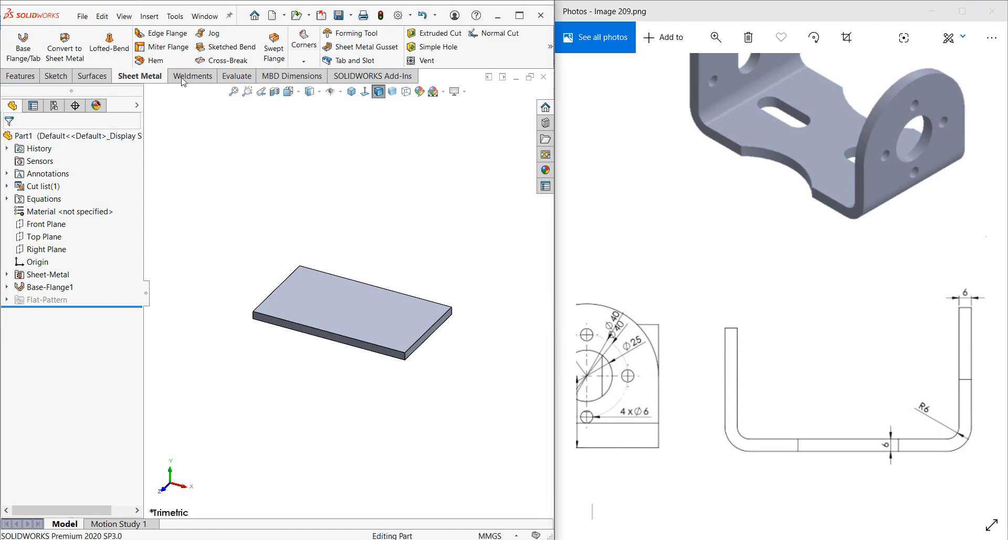
{"action": "left_click", "coordinate": [157, 34]}
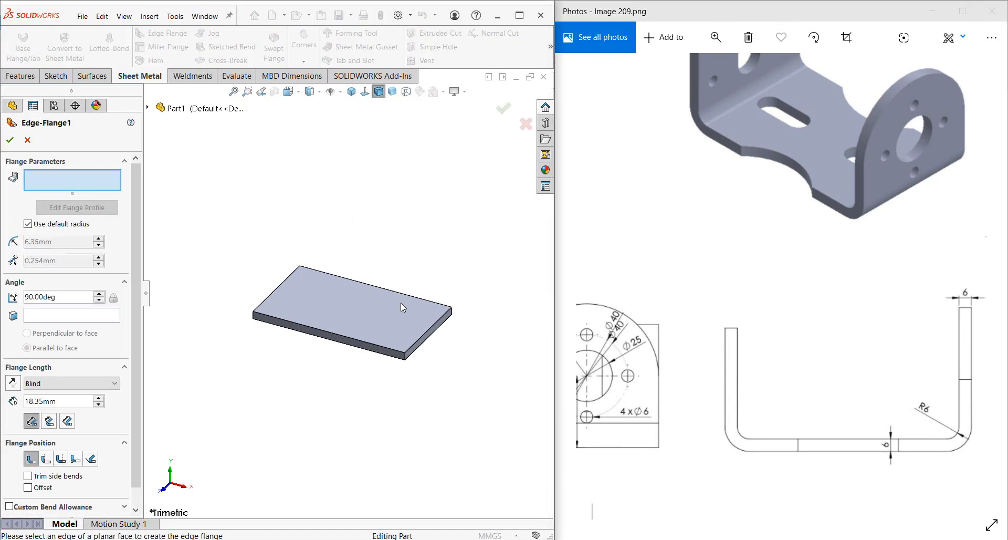
{"action": "left_click", "coordinate": [425, 339]}
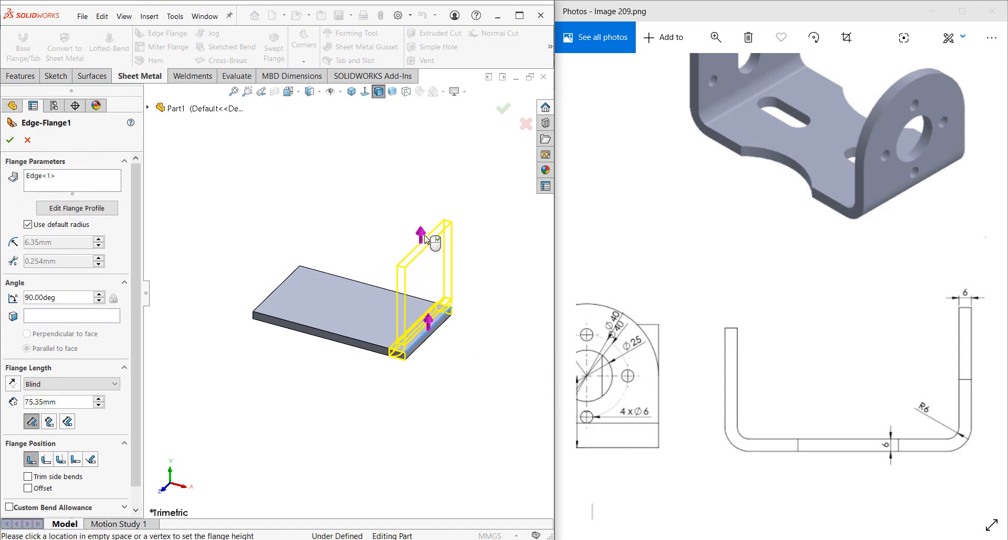
{"action": "left_click", "coordinate": [288, 92]}
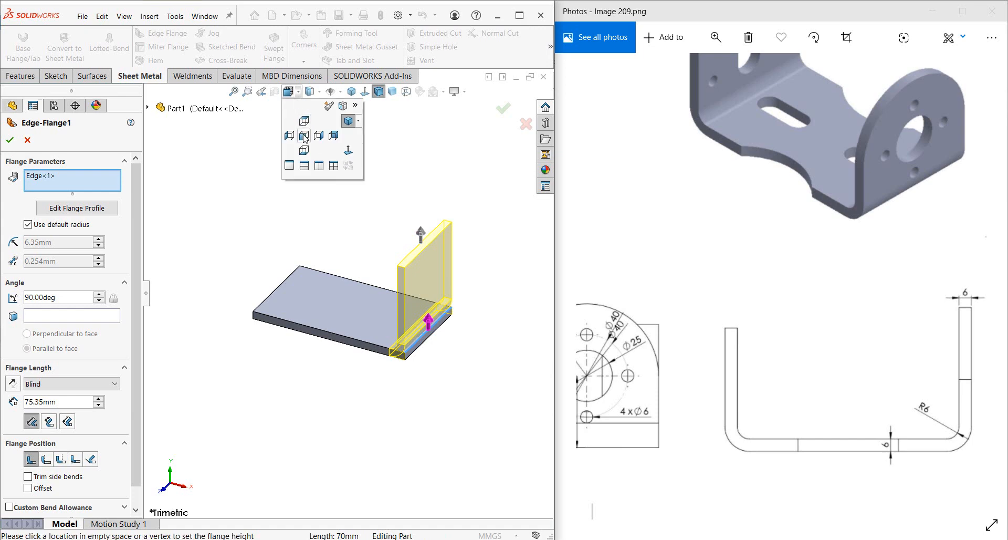
{"action": "left_click", "coordinate": [304, 136]}
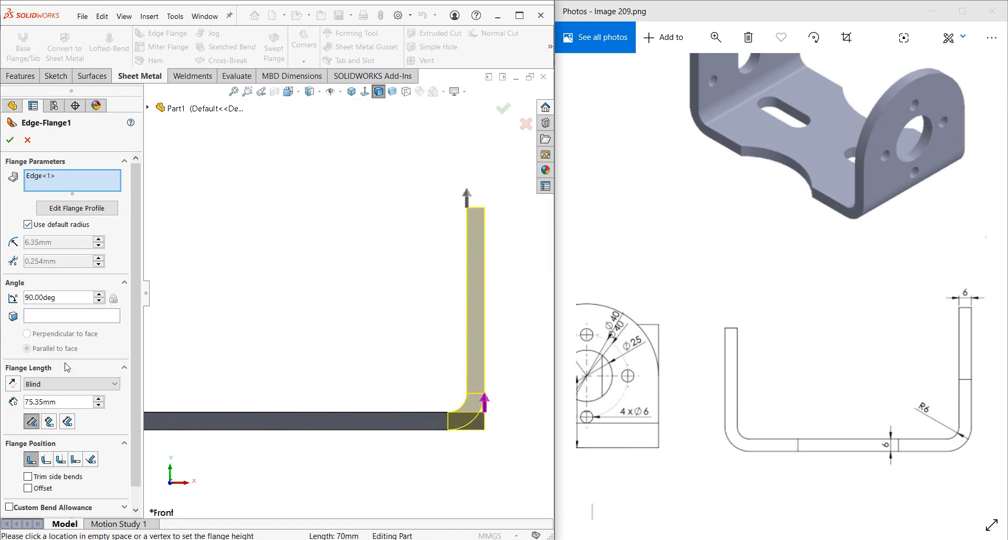
{"action": "left_click", "coordinate": [28, 225]}
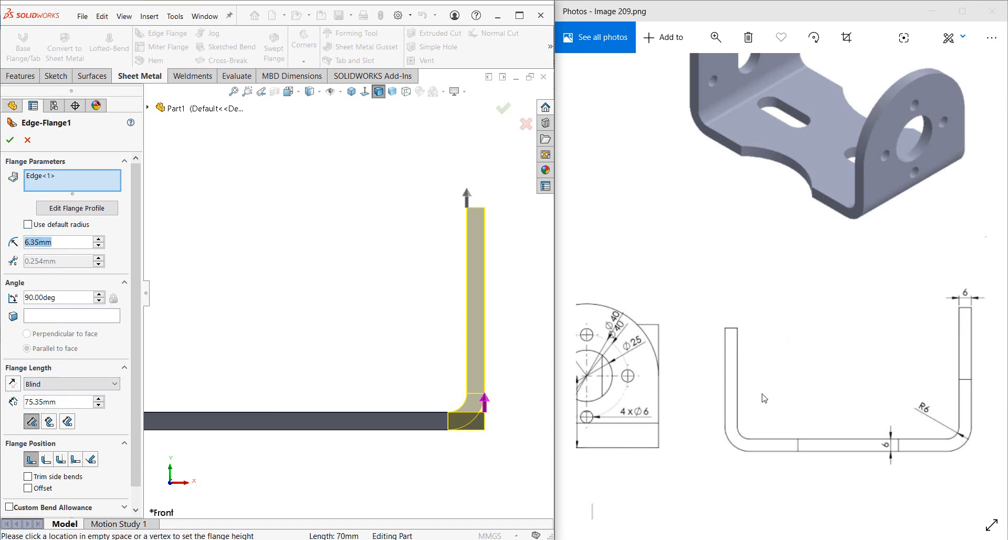
{"action": "type", "text": "6"}
{"action": "key", "text": "Return"}
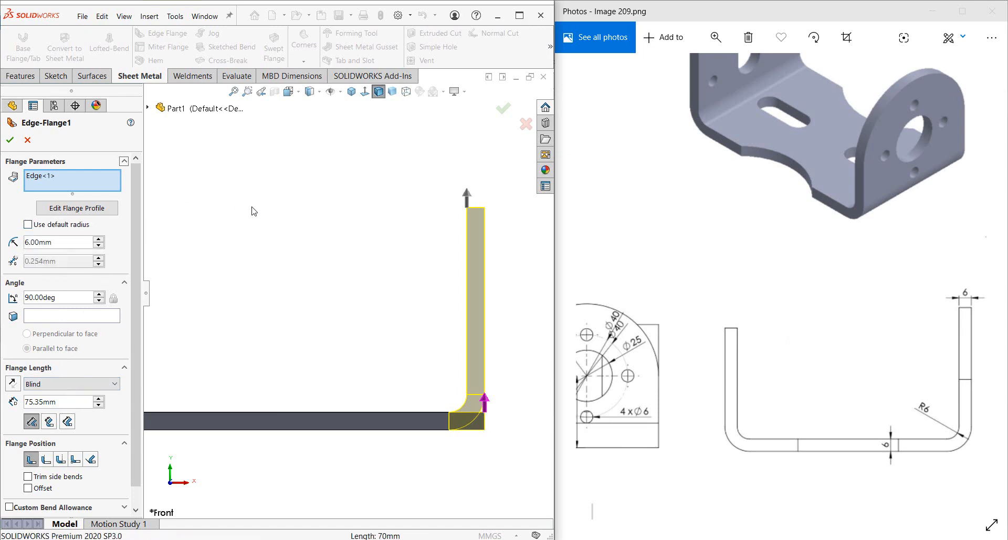
Set the edge flange's length to 60 mm according to the reference drawing and complete the flange.
{"action": "scroll", "coordinate": [527, 347], "scroll_direction": "up", "scroll_amount": 3}
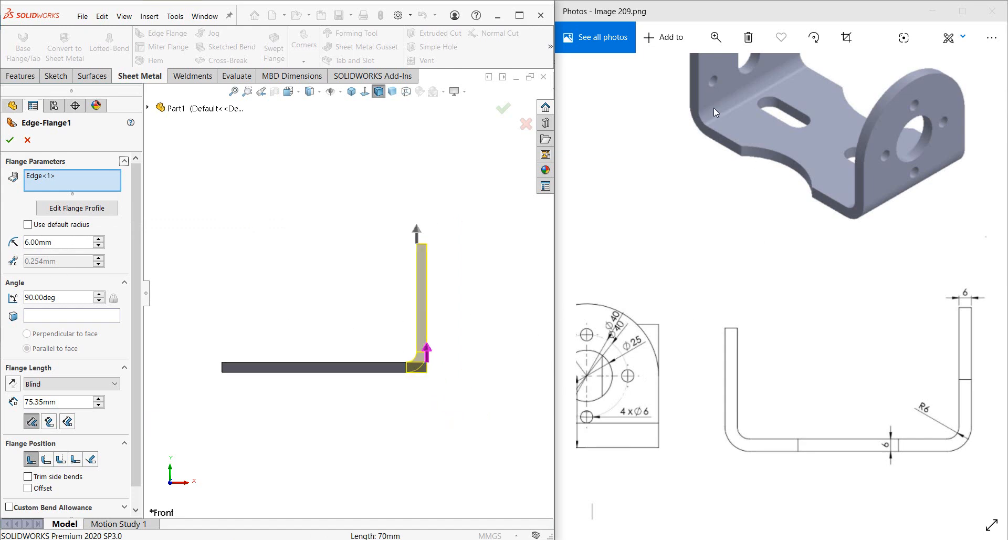
{"action": "mouse_move", "coordinate": [768, 265]}
{"action": "left_mouse_down"}
{"action": "mouse_move", "coordinate": [810, 389]}
{"action": "mouse_move", "coordinate": [840, 259]}
{"action": "left_mouse_up"}
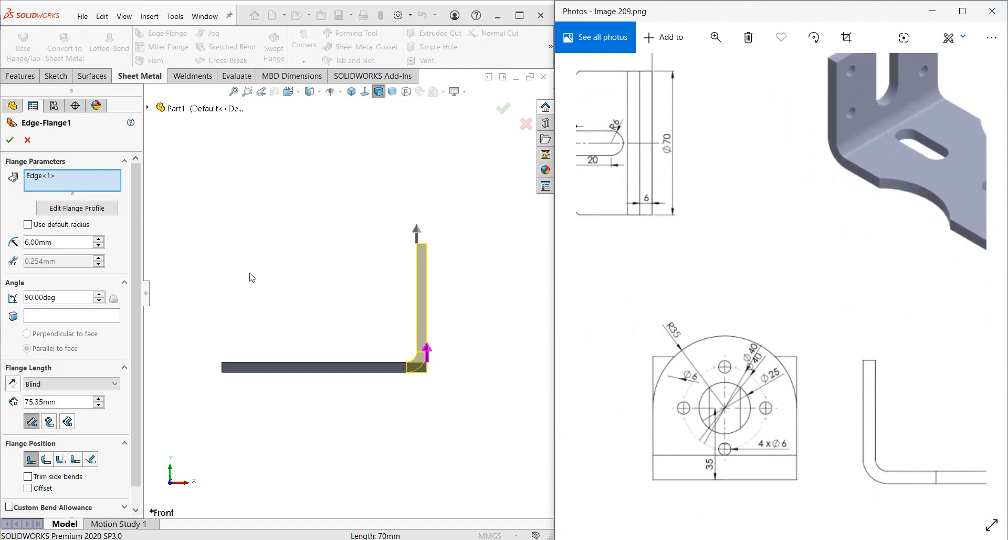
{"action": "left_click_drag", "start_coordinate": [802, 354], "coordinate": [530, 333]}
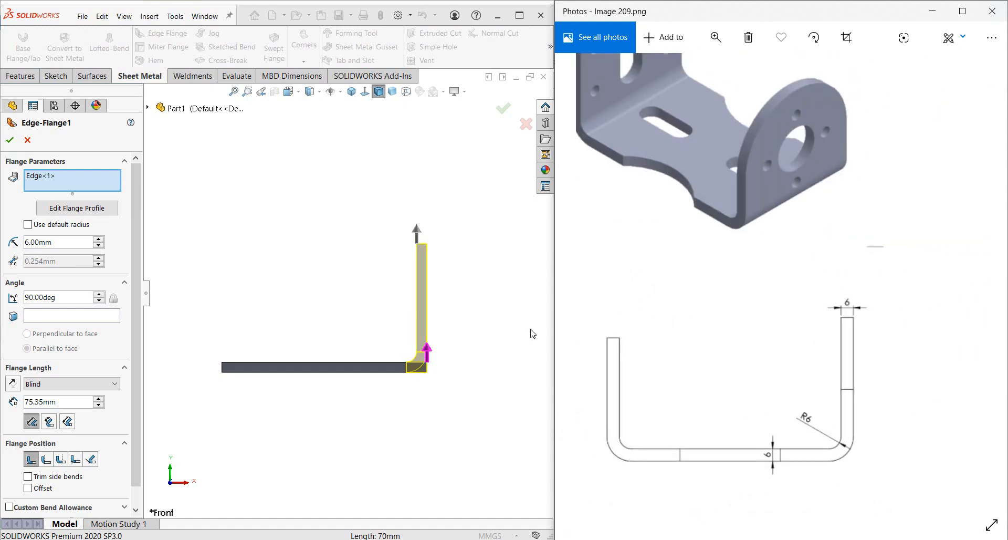
{"action": "left_click_drag", "start_coordinate": [727, 347], "coordinate": [788, 347]}
{"action": "left_click_drag", "start_coordinate": [782, 311], "coordinate": [976, 355]}
{"action": "left_click_drag", "start_coordinate": [704, 297], "coordinate": [822, 244]}
{"action": "left_click_drag", "start_coordinate": [744, 385], "coordinate": [824, 476]}
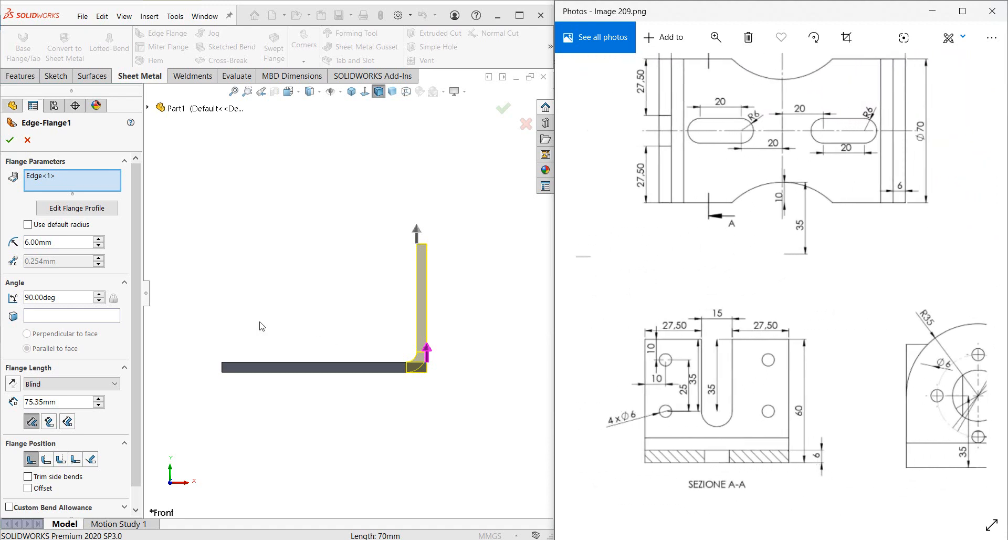
{"action": "left_click", "coordinate": [68, 400]}
{"action": "left_click_drag", "start_coordinate": [68, 400], "coordinate": [2, 397]}
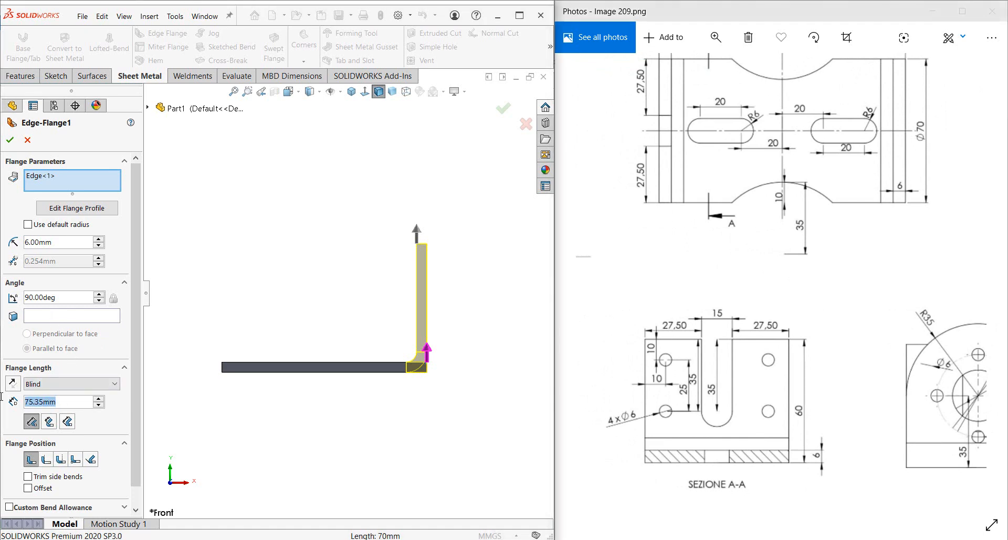
{"action": "type", "text": "60"}
{"action": "key", "text": "Return"}
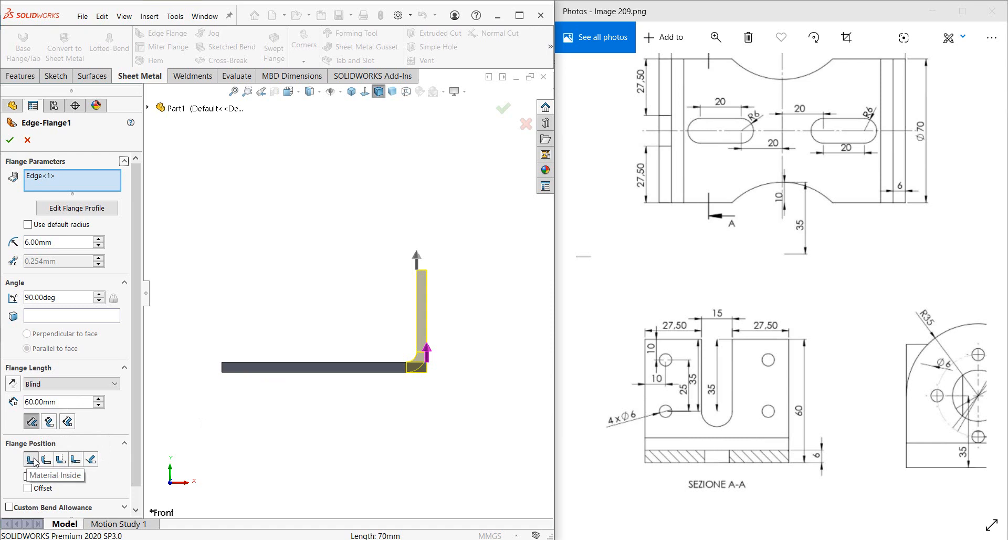
{"action": "left_click", "coordinate": [10, 140]}
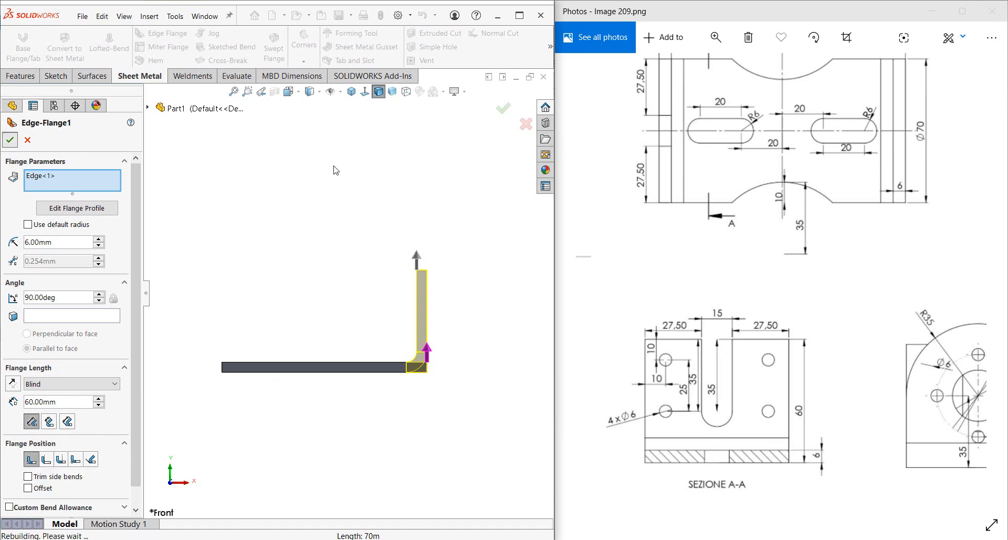
{"action": "left_click", "coordinate": [351, 93]}
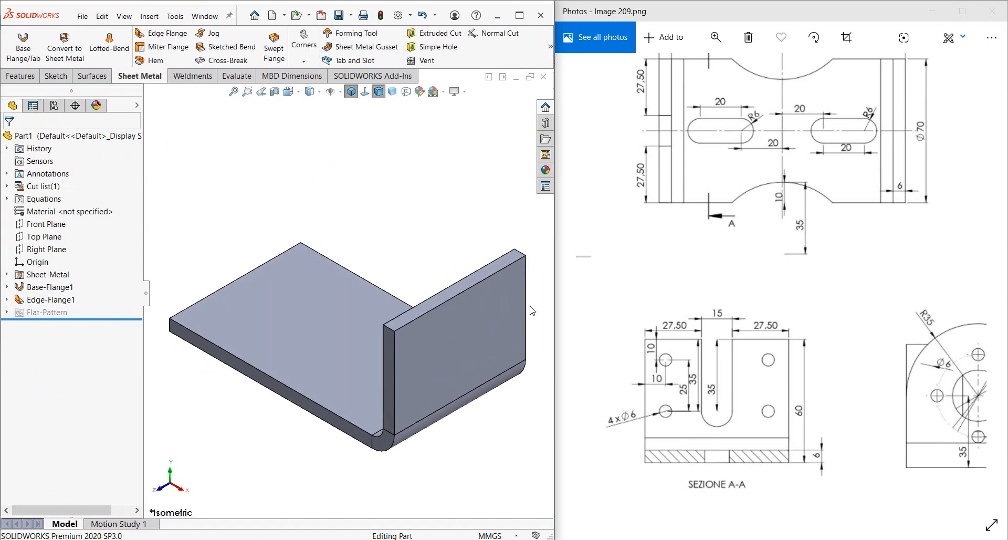
{"action": "left_click", "coordinate": [751, 182]}
{"action": "scroll", "coordinate": [796, 157], "scroll_direction": "down", "scroll_amount": 3}
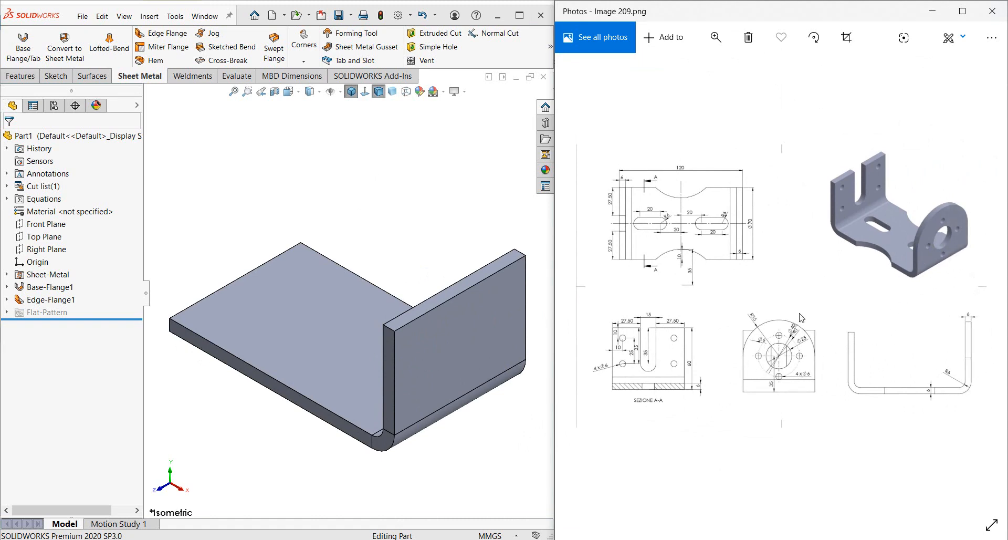
{"action": "left_click", "coordinate": [459, 347]}
{"action": "key", "text": "Escape"}
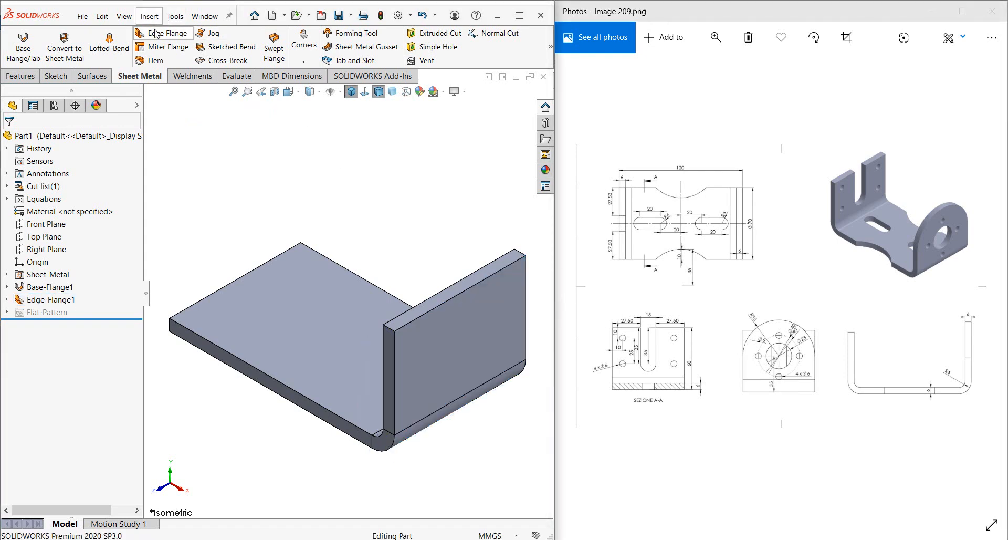
Add an upward 90° edge flange with the default radius and a length of 60 mm on the plate's left-hand short edge.
{"action": "left_click", "coordinate": [162, 33]}
{"action": "left_click", "coordinate": [203, 299]}
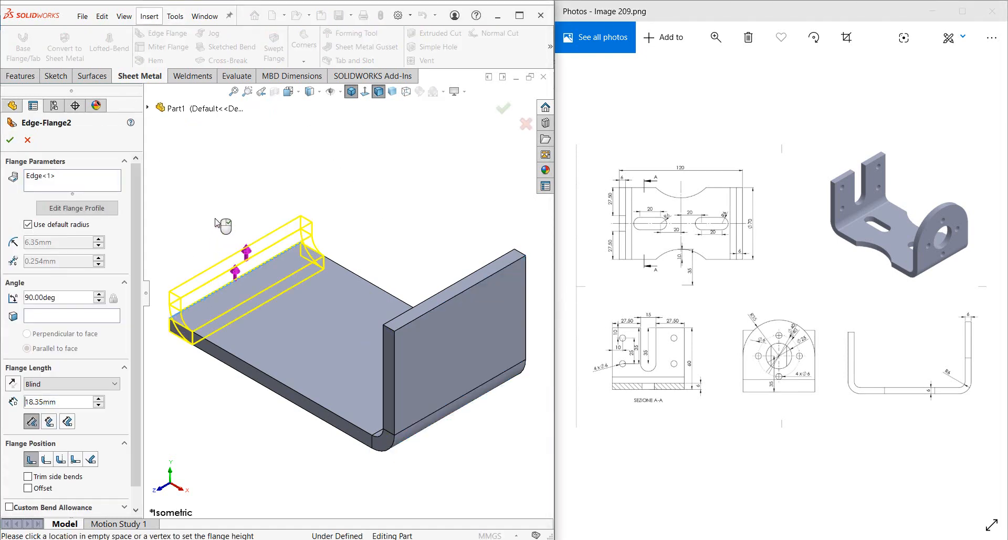
{"action": "left_click", "coordinate": [216, 167]}
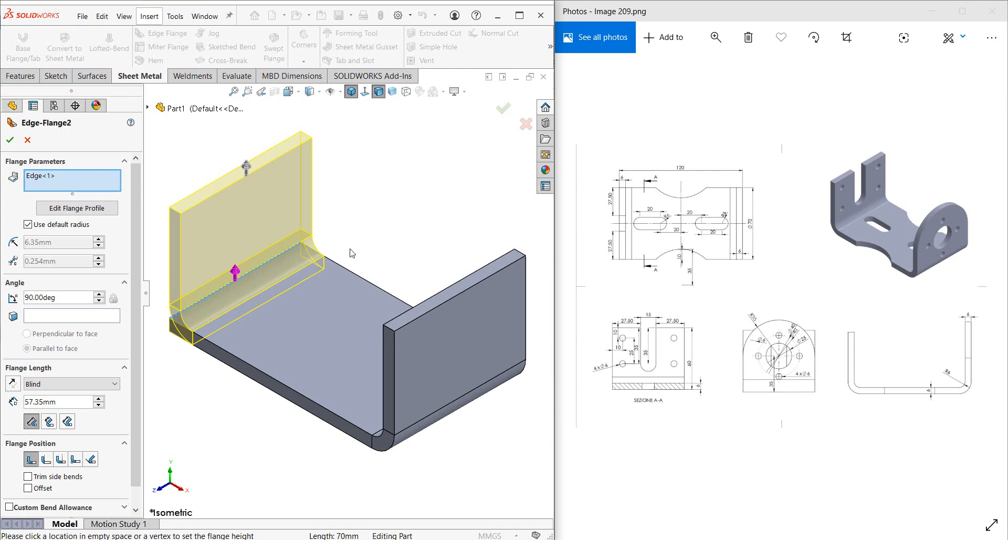
{"action": "left_click", "coordinate": [290, 92]}
{"action": "left_click", "coordinate": [303, 134]}
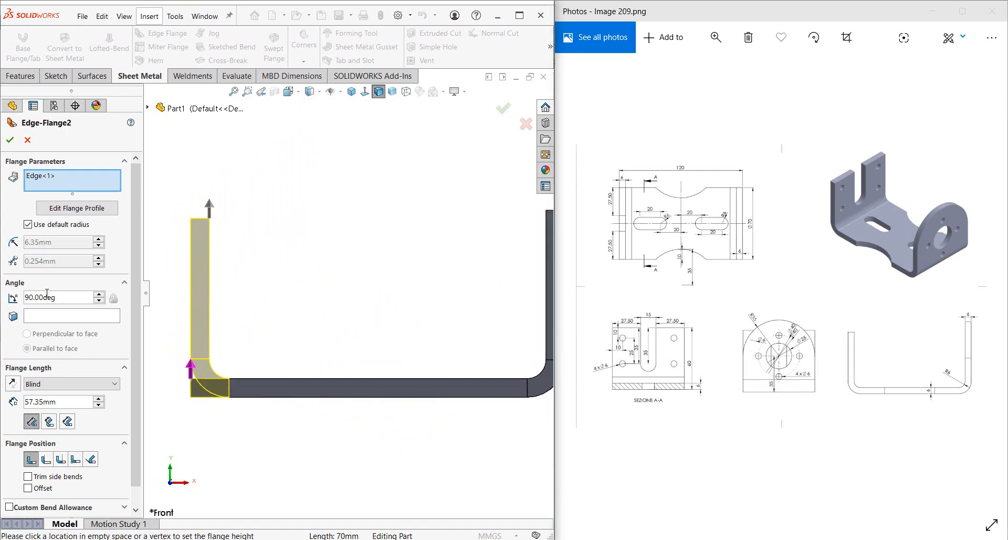
{"action": "left_click_drag", "start_coordinate": [61, 400], "coordinate": [2, 400]}
{"action": "type", "text": "60"}
{"action": "key", "text": "Return"}
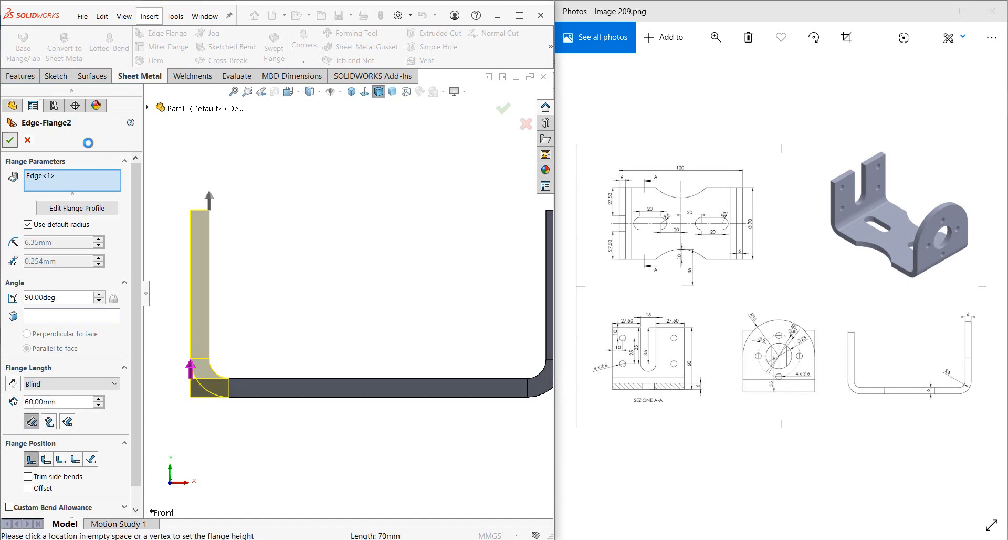
{"action": "scroll", "coordinate": [341, 243], "scroll_direction": "up", "scroll_amount": 2}
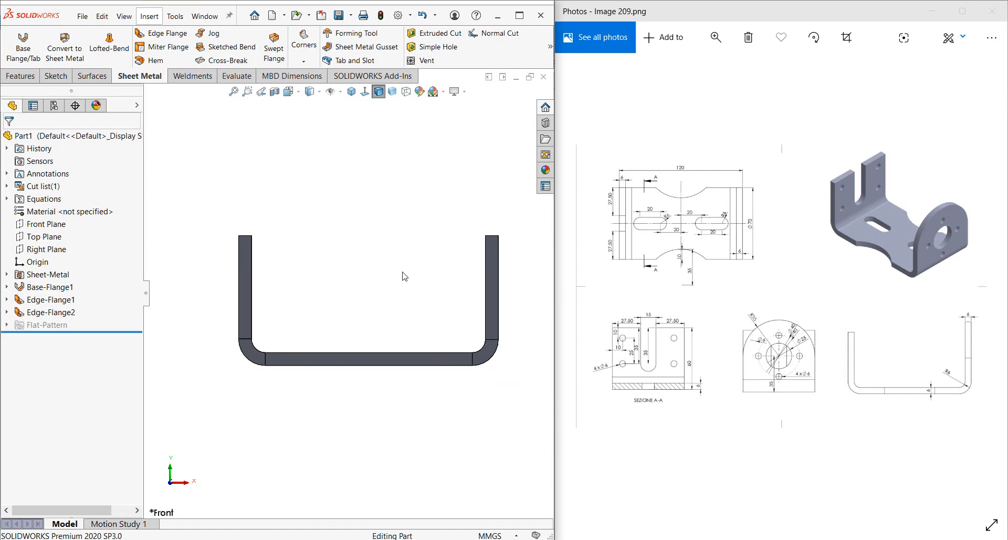
Compare the outer face of the right-hand flange with the rounded flange view in the reference drawing.
{"action": "key", "text": "ctrl+7"}
{"action": "left_click", "coordinate": [410, 291]}
{"action": "key", "text": "Escape"}
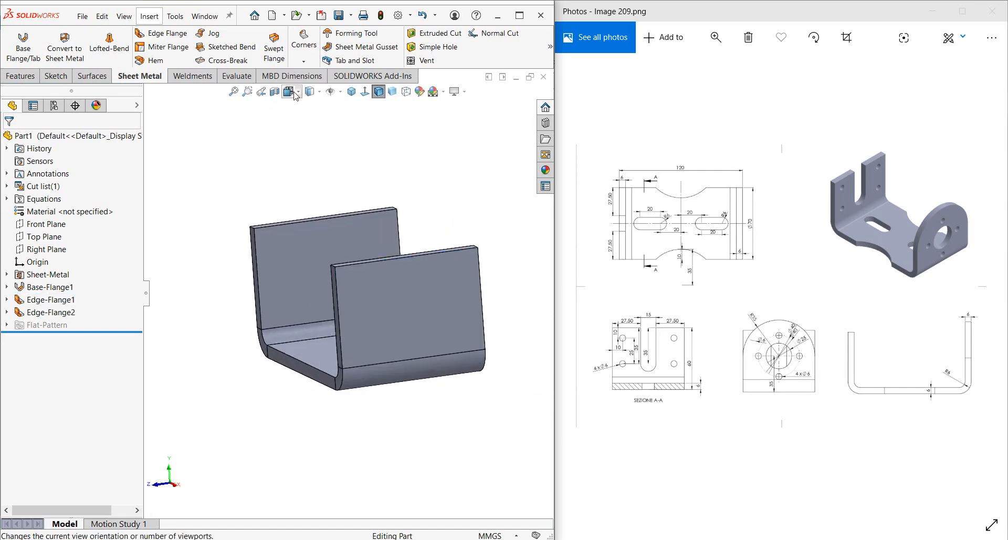
{"action": "left_click", "coordinate": [296, 96]}
{"action": "left_click", "coordinate": [322, 137]}
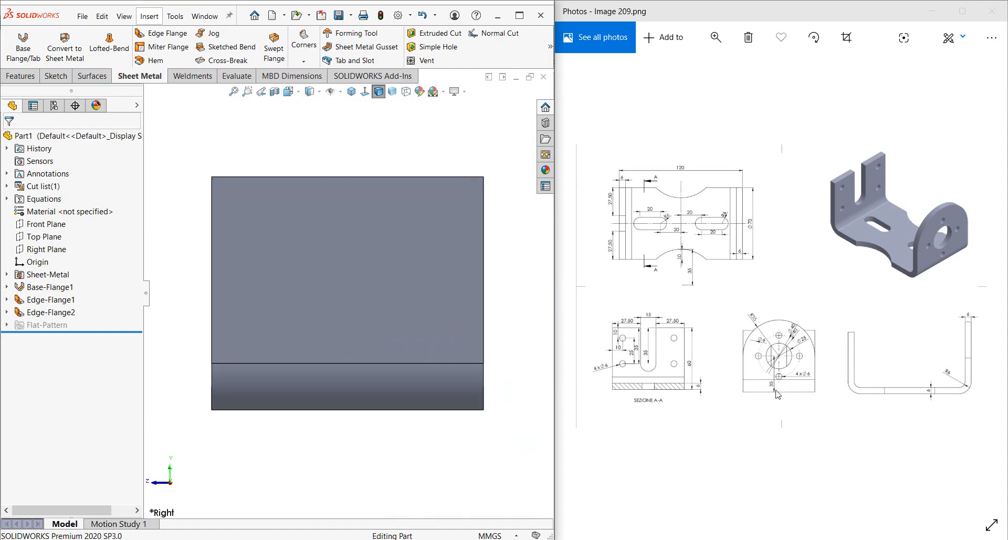
{"action": "scroll", "coordinate": [776, 362], "scroll_direction": "up", "scroll_amount": 3}
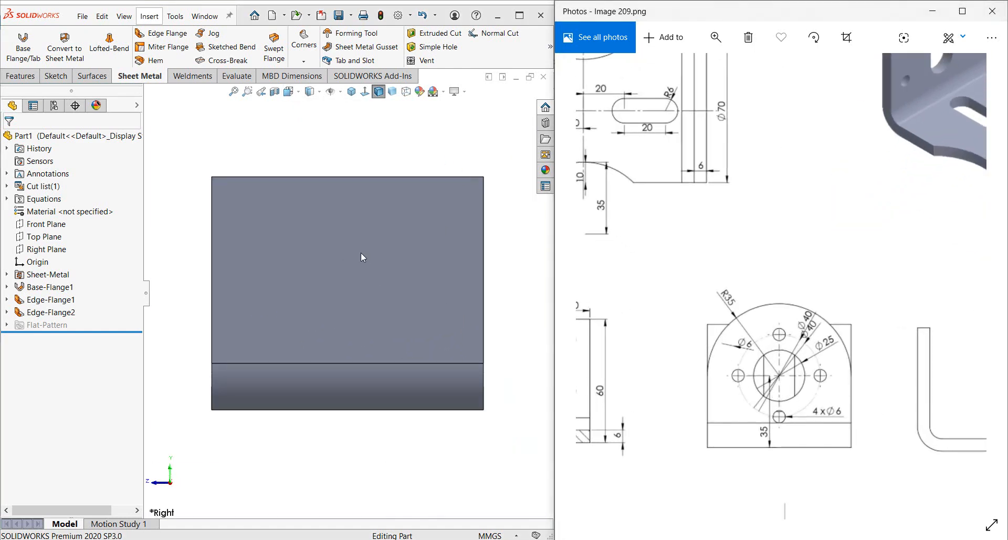
{"action": "left_click", "coordinate": [336, 245]}
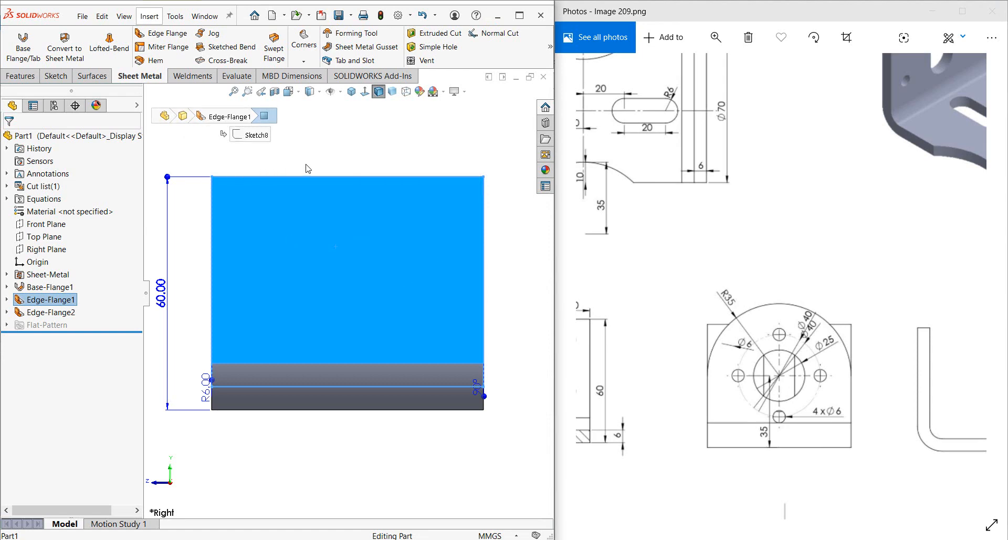
{"action": "left_click", "coordinate": [344, 163]}
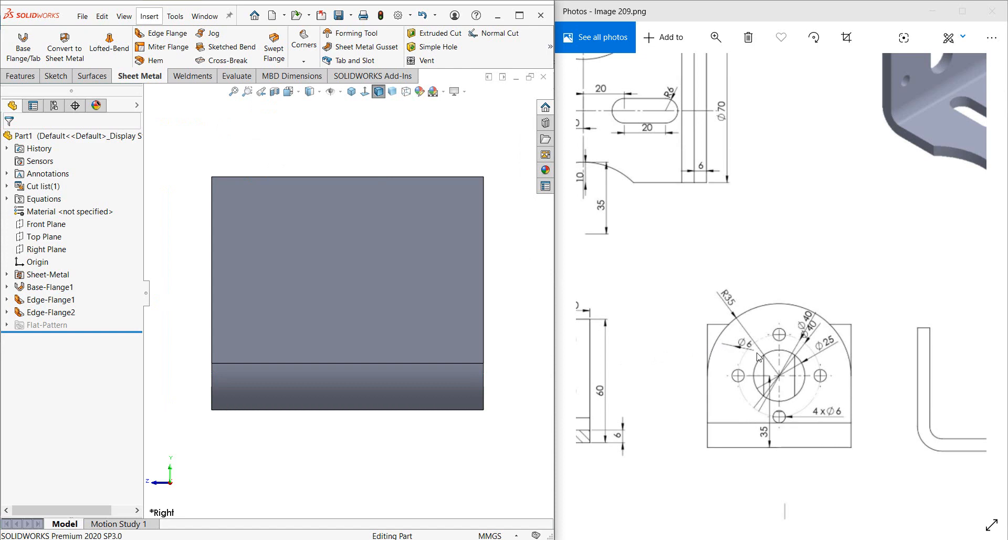
Start a sketch on the right-hand flange's outer face and draw a three-point arc of about 35 mm radius between its vertical edges.
{"action": "left_click", "coordinate": [57, 77]}
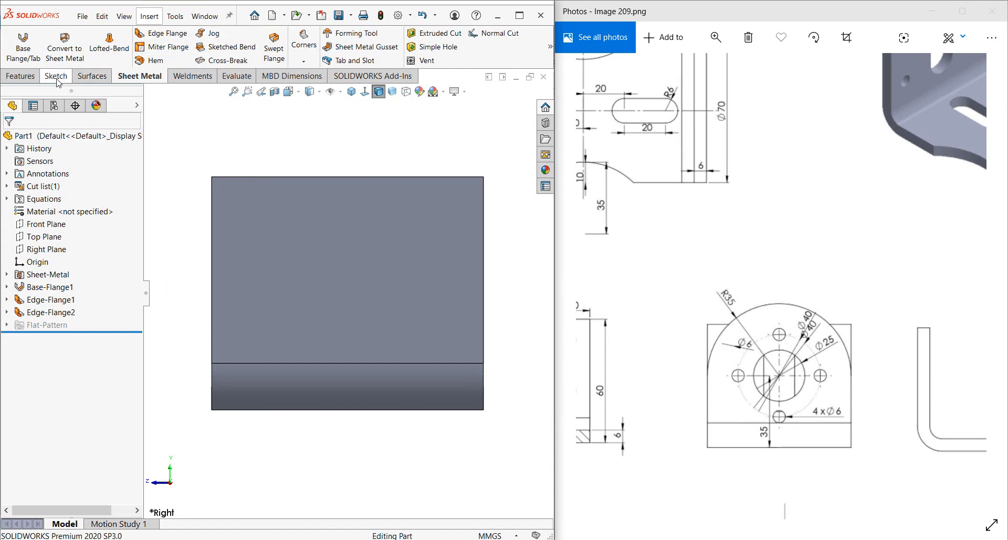
{"action": "left_click", "coordinate": [392, 321]}
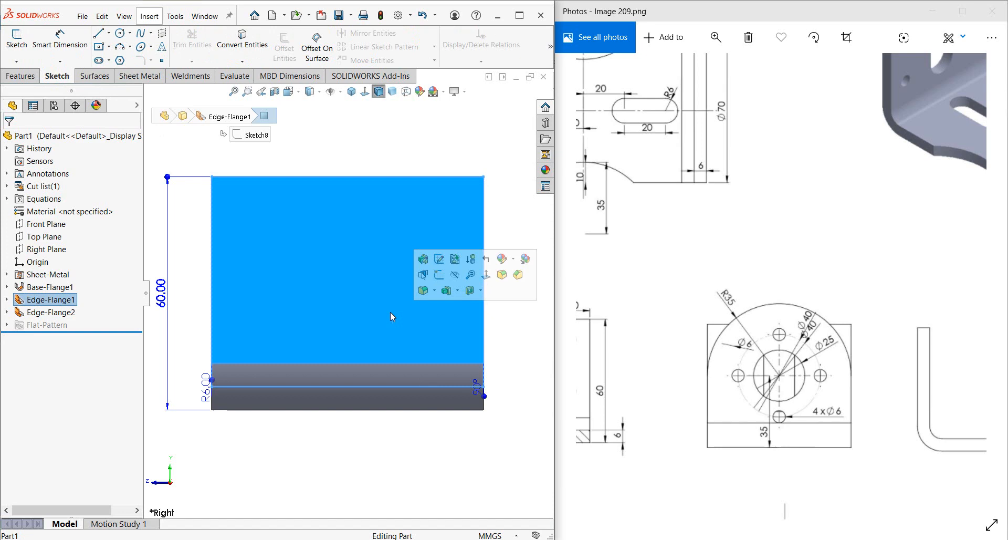
{"action": "left_click", "coordinate": [441, 278]}
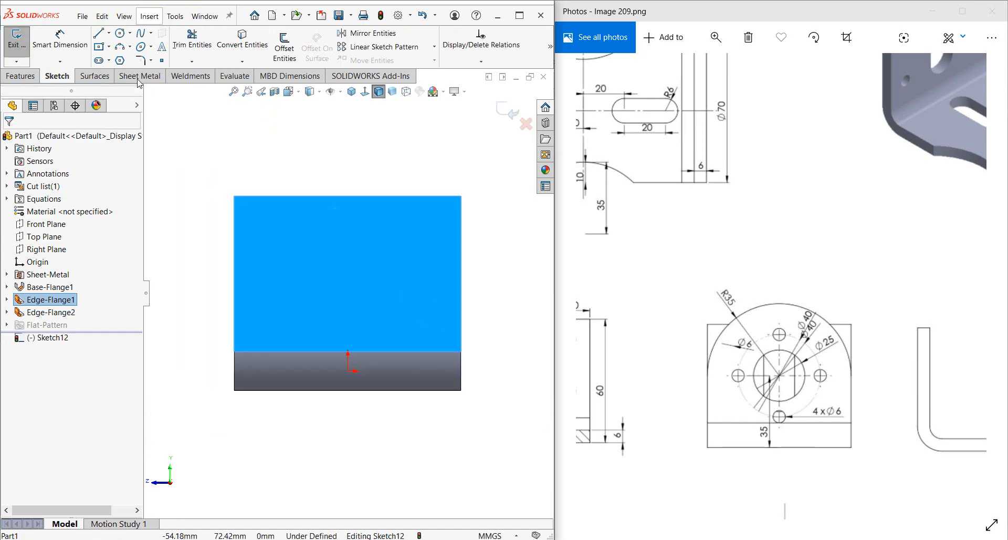
{"action": "left_click", "coordinate": [130, 48]}
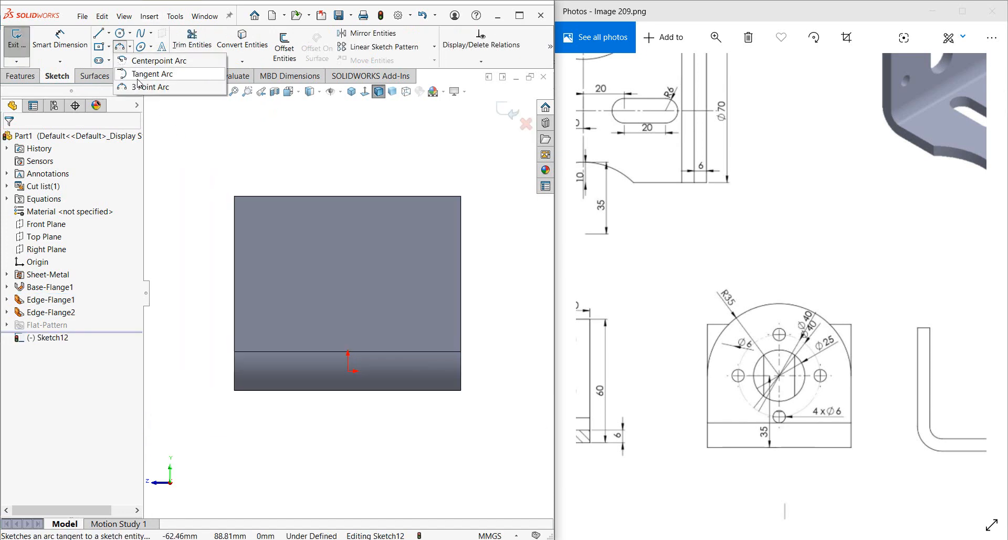
{"action": "left_click", "coordinate": [140, 88]}
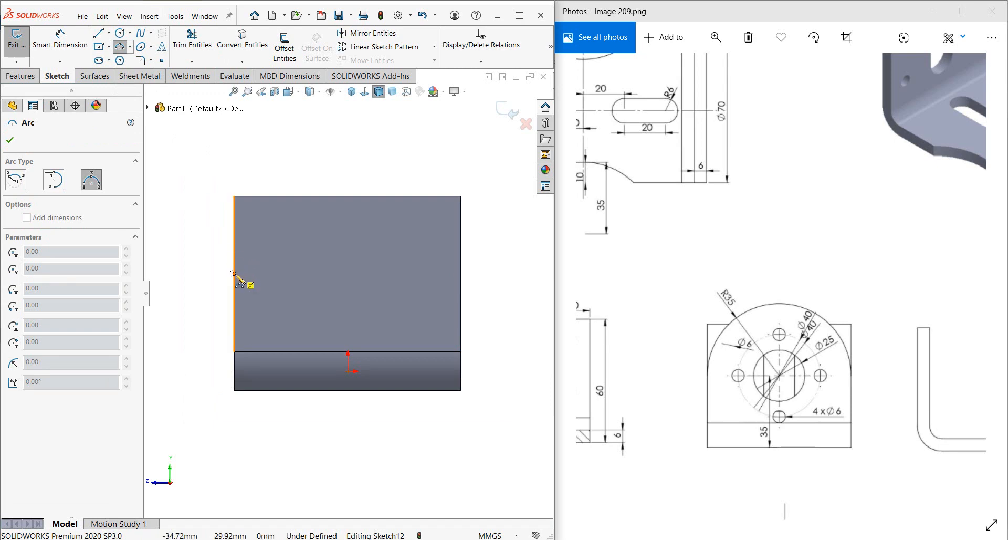
{"action": "left_click", "coordinate": [235, 273]}
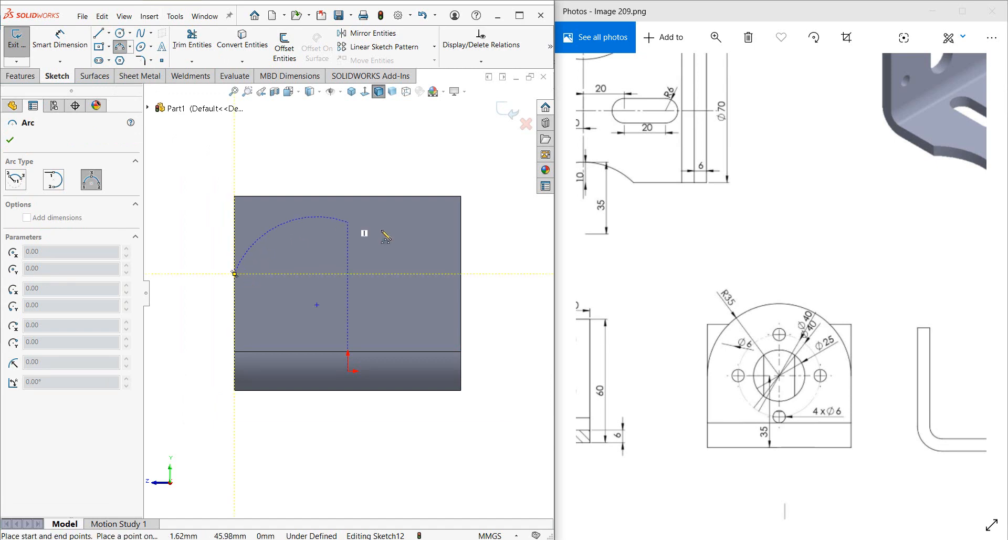
{"action": "left_click", "coordinate": [460, 273]}
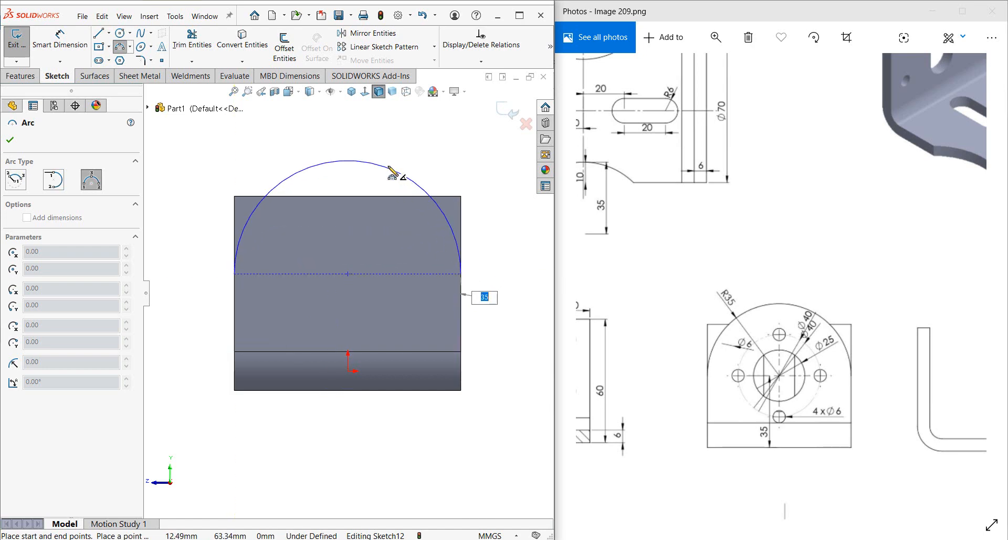
{"action": "left_click", "coordinate": [390, 168]}
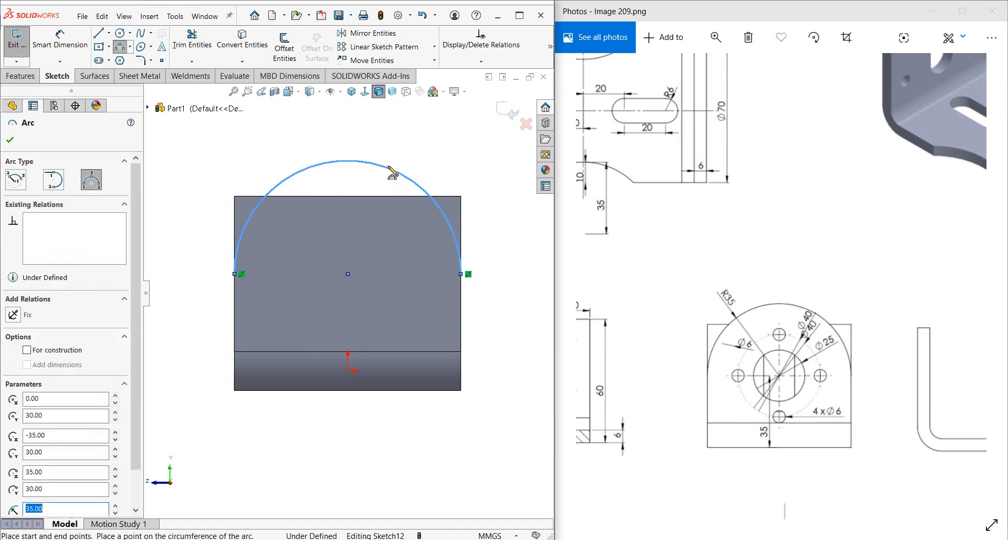
{"action": "key", "text": "Escape"}
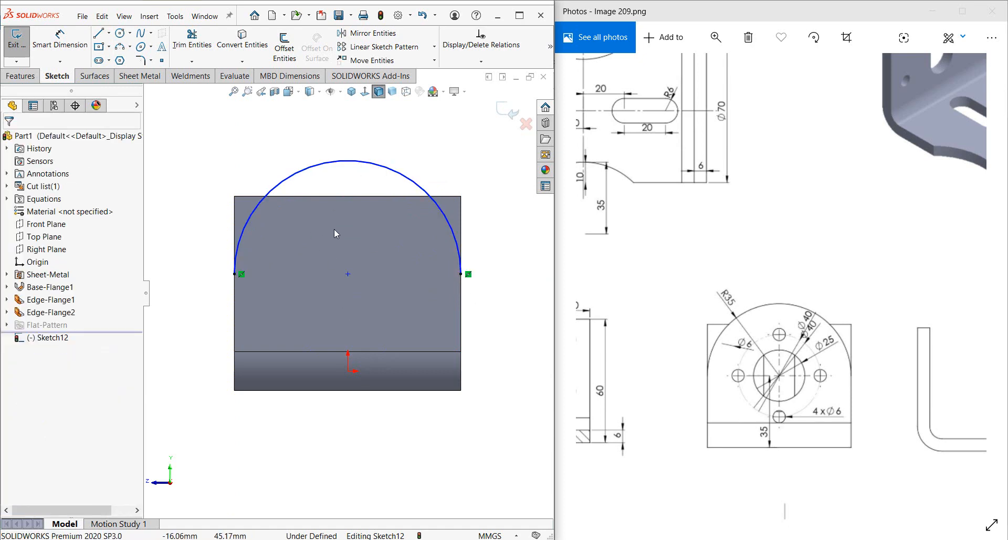
Close the arc with a horizontal line joining its two endpoints.
{"action": "left_click", "coordinate": [100, 34]}
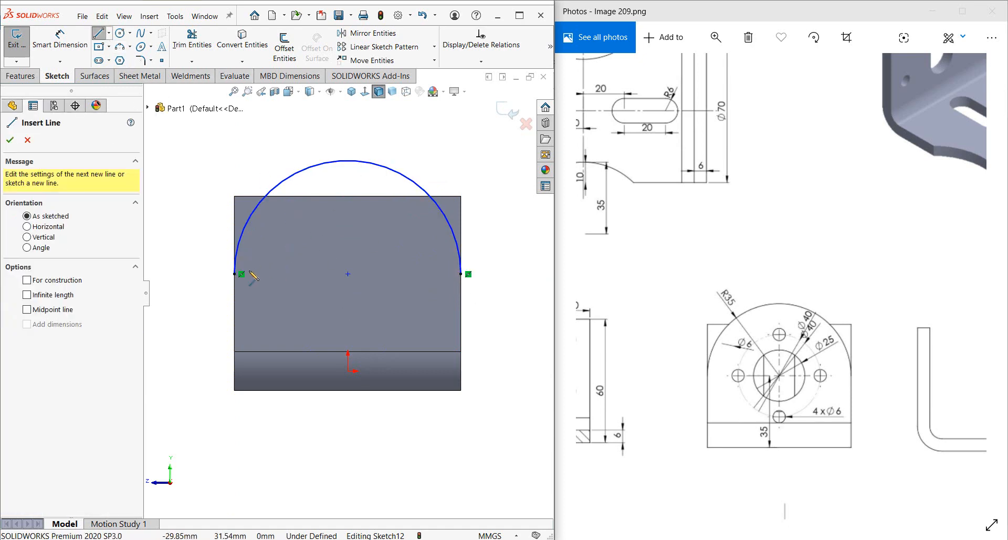
{"action": "left_click", "coordinate": [235, 273]}
{"action": "left_click", "coordinate": [461, 274]}
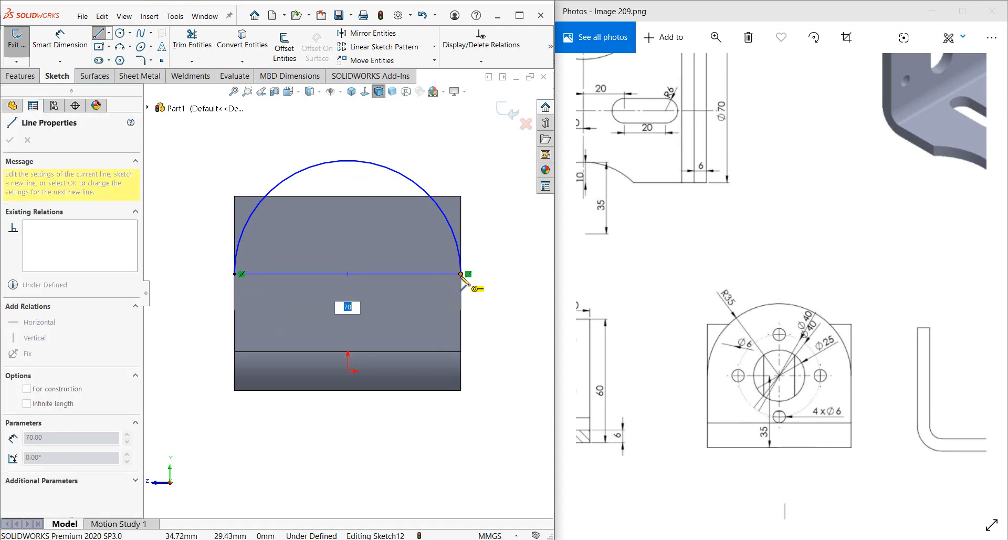
{"action": "key", "text": "Escape"}
{"action": "key", "text": "Escape"}
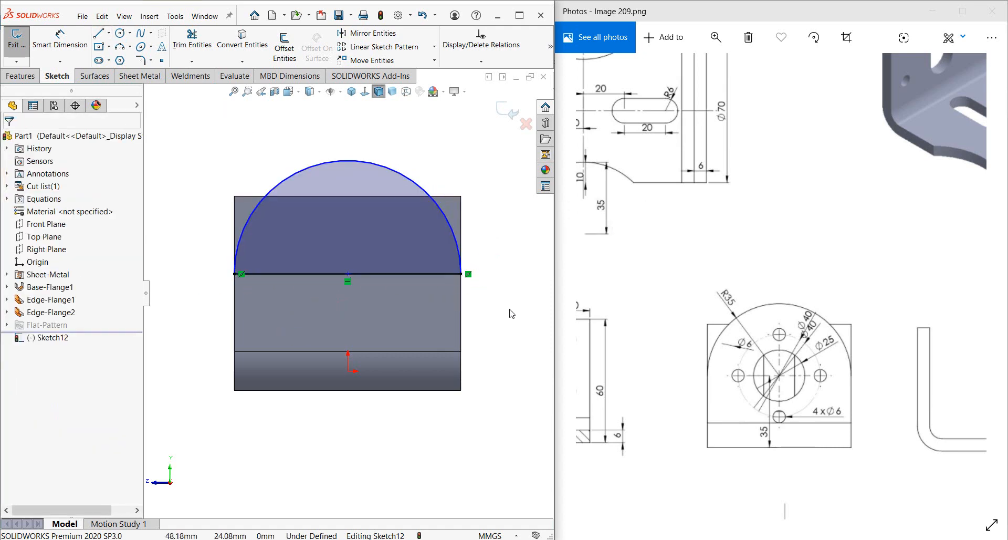
Dimension the arc's radius as 35 mm.
{"action": "key", "text": "d"}
{"action": "left_click", "coordinate": [420, 189]}
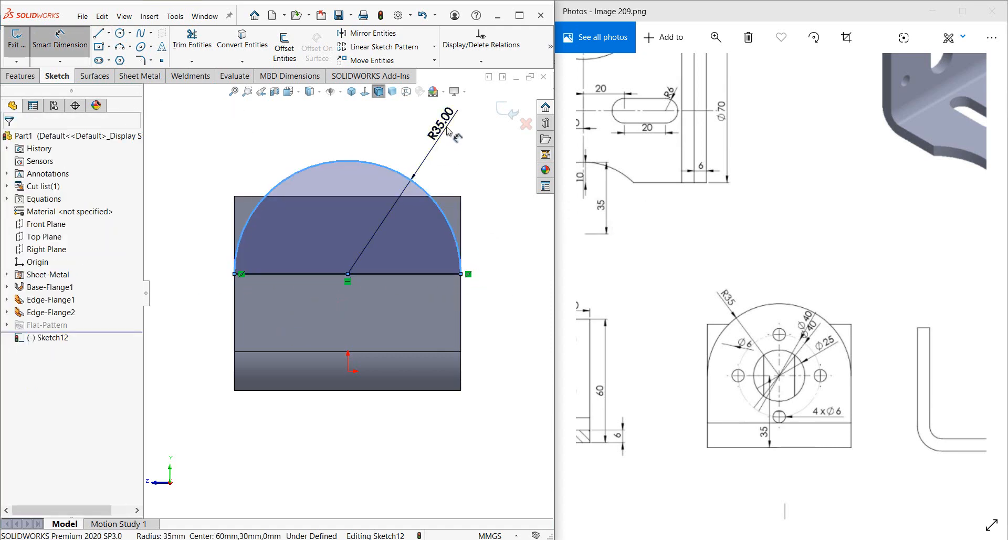
{"action": "left_click", "coordinate": [431, 158]}
{"action": "left_click", "coordinate": [401, 111]}
{"action": "key", "text": "Escape"}
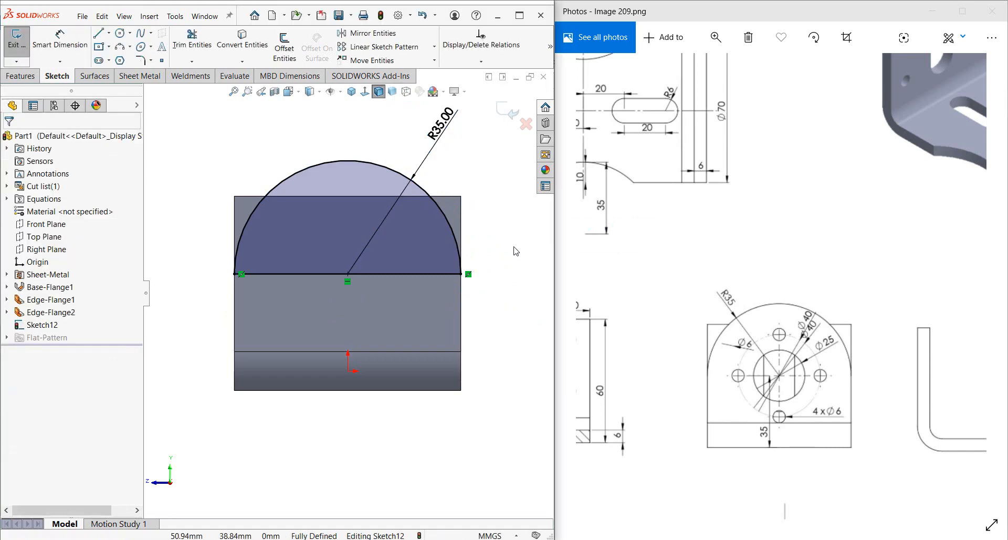
Try an extruded cut of the arc profile with a blind depth of 10 mm and the side to cut flipped, then cancel it.
{"action": "middle_click_drag", "start_coordinate": [498, 257], "coordinate": [496, 276]}
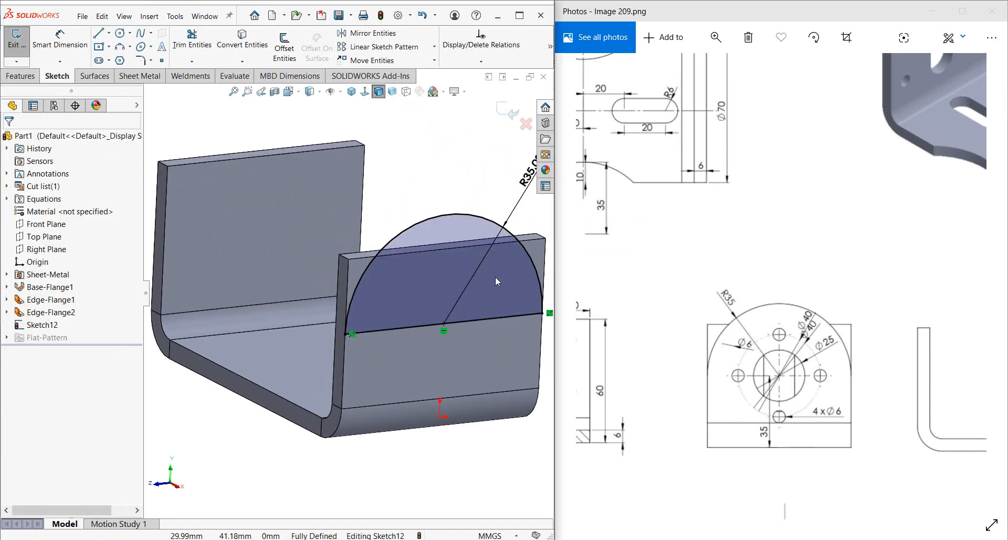
{"action": "scroll", "coordinate": [426, 266], "scroll_direction": "up", "scroll_amount": 2}
{"action": "scroll", "coordinate": [390, 270], "scroll_direction": "down", "scroll_amount": 1}
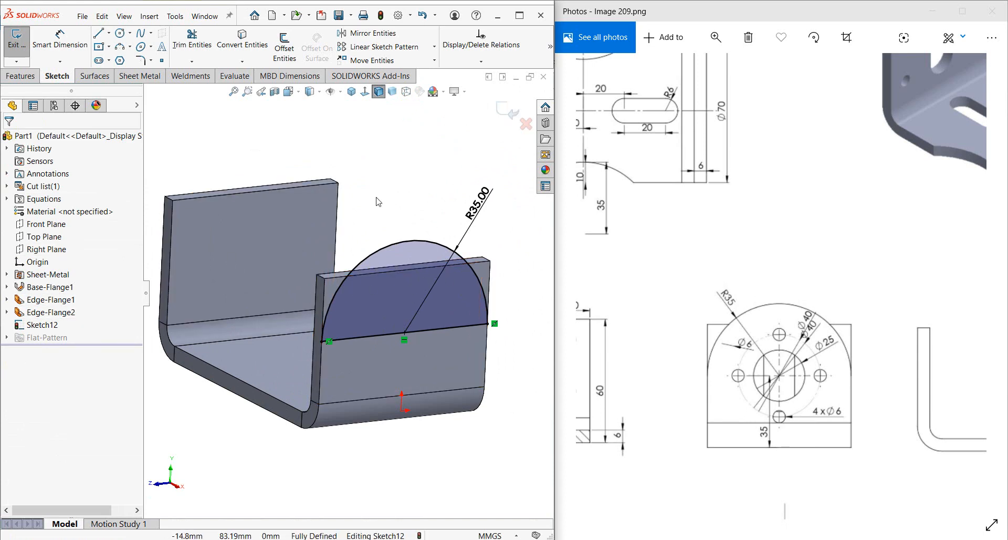
{"action": "left_click", "coordinate": [33, 77]}
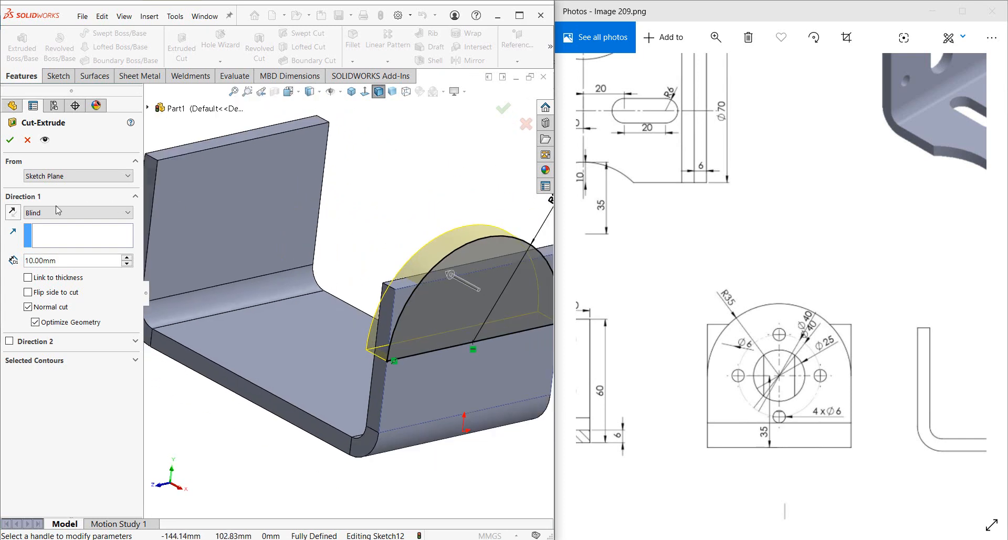
{"action": "left_click", "coordinate": [29, 293]}
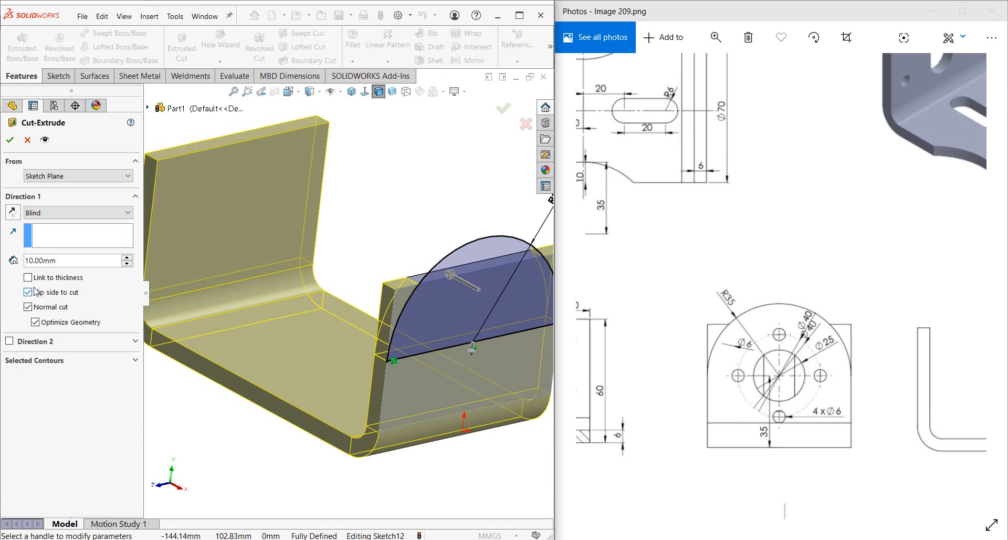
{"action": "scroll", "coordinate": [278, 292], "scroll_direction": "up", "scroll_amount": 2}
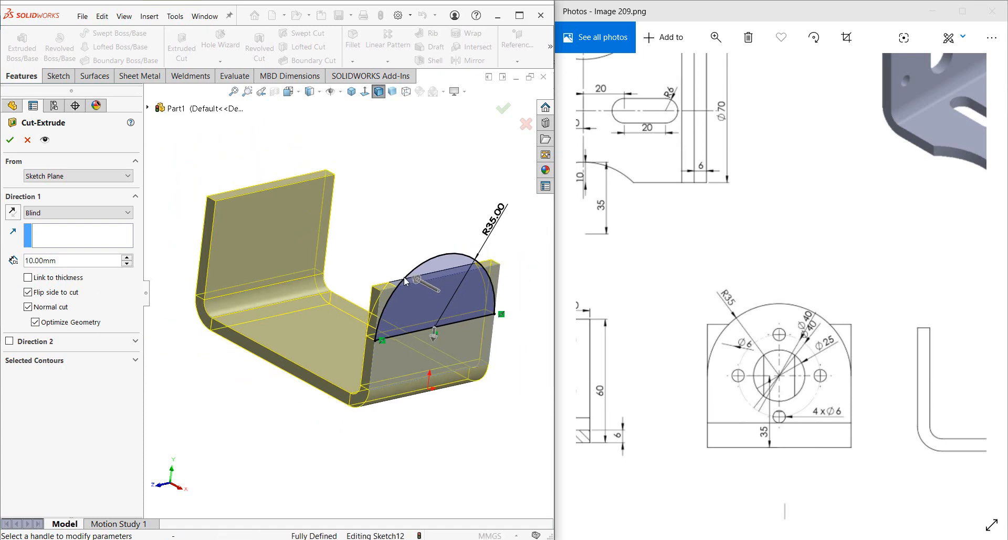
{"action": "left_click", "coordinate": [28, 140]}
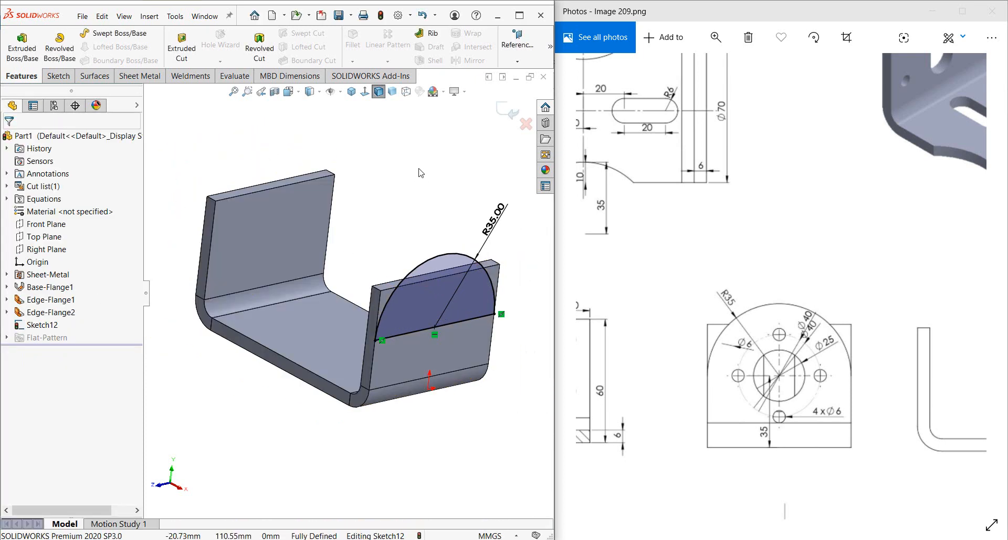
Discard the arc sketch on the right-hand flange's outer face.
{"action": "mouse_move", "coordinate": [422, 172]}
{"action": "middle_mouse_down"}
{"action": "mouse_move", "coordinate": [404, 190]}
{"action": "mouse_move", "coordinate": [391, 157]}
{"action": "mouse_move", "coordinate": [424, 183]}
{"action": "middle_mouse_up"}
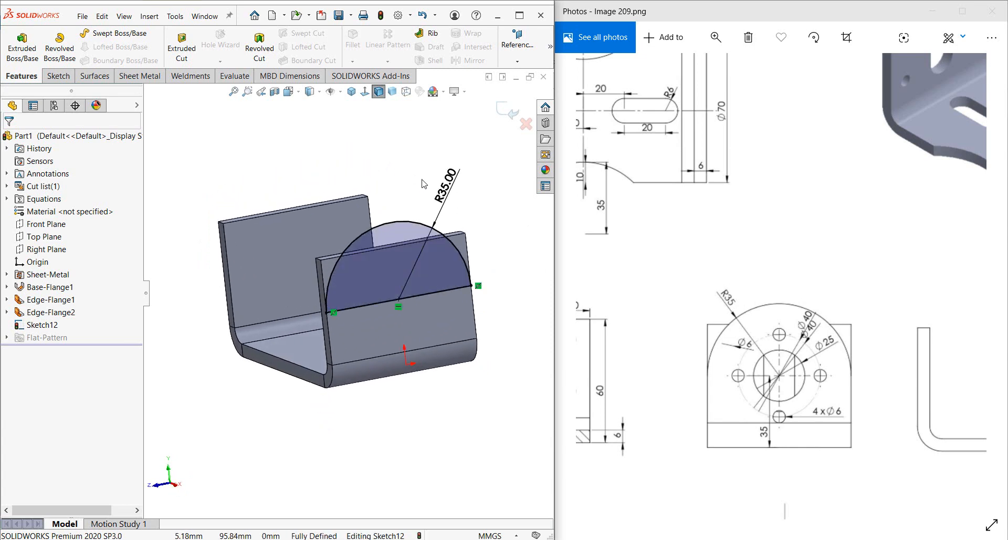
{"action": "scroll", "coordinate": [449, 254], "scroll_direction": "down", "scroll_amount": 2}
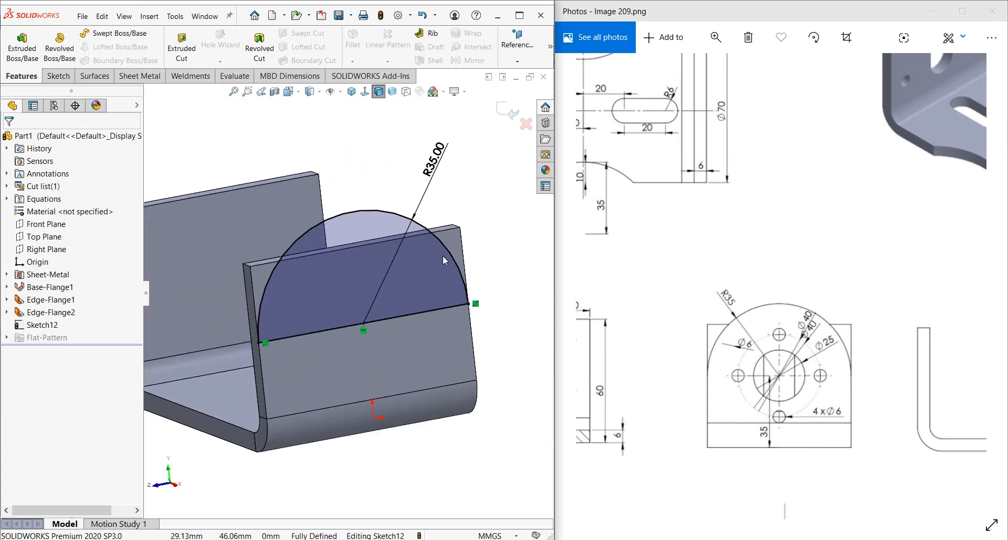
{"action": "scroll", "coordinate": [472, 242], "scroll_direction": "up", "scroll_amount": 3}
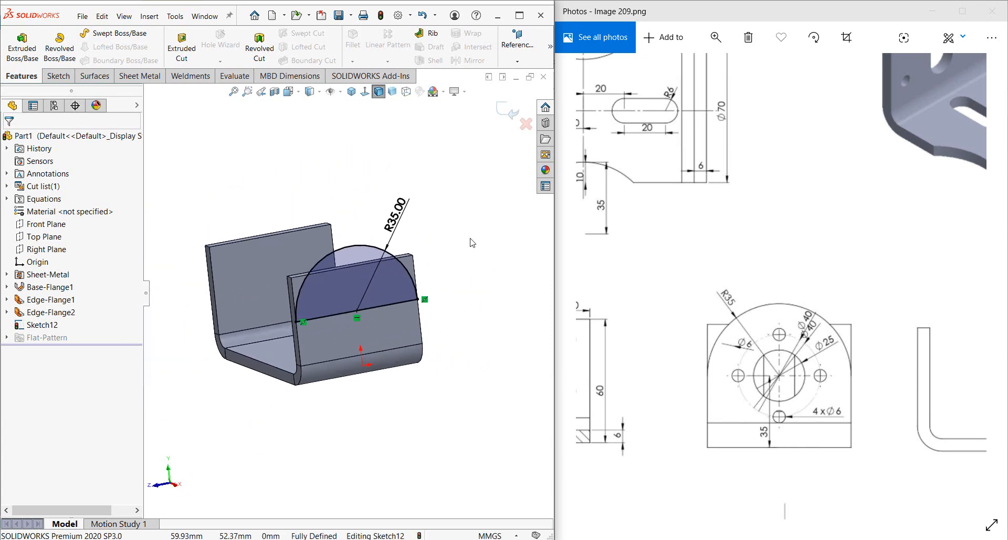
{"action": "left_click", "coordinate": [526, 124]}
{"action": "left_click", "coordinate": [496, 285]}
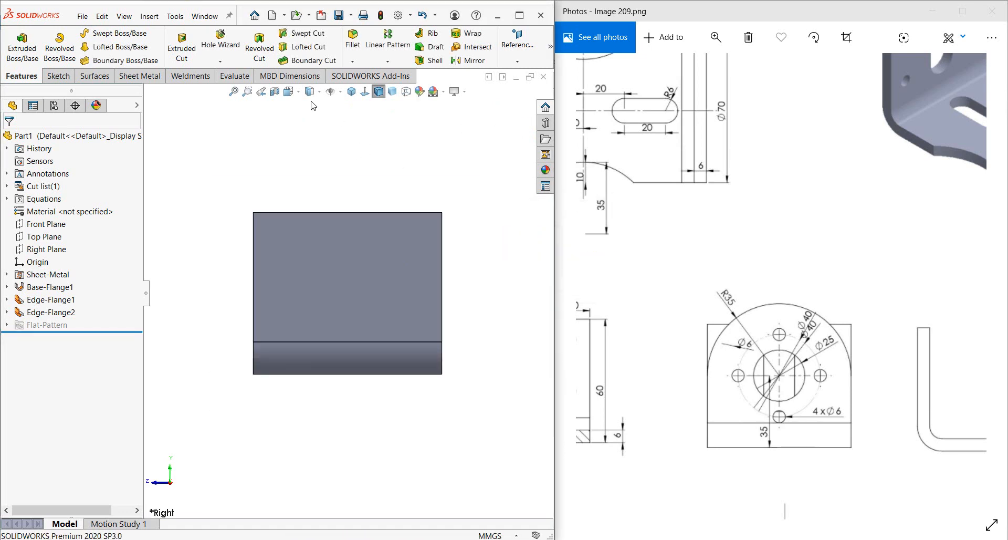
{"action": "middle_click_drag", "start_coordinate": [328, 121], "coordinate": [399, 187]}
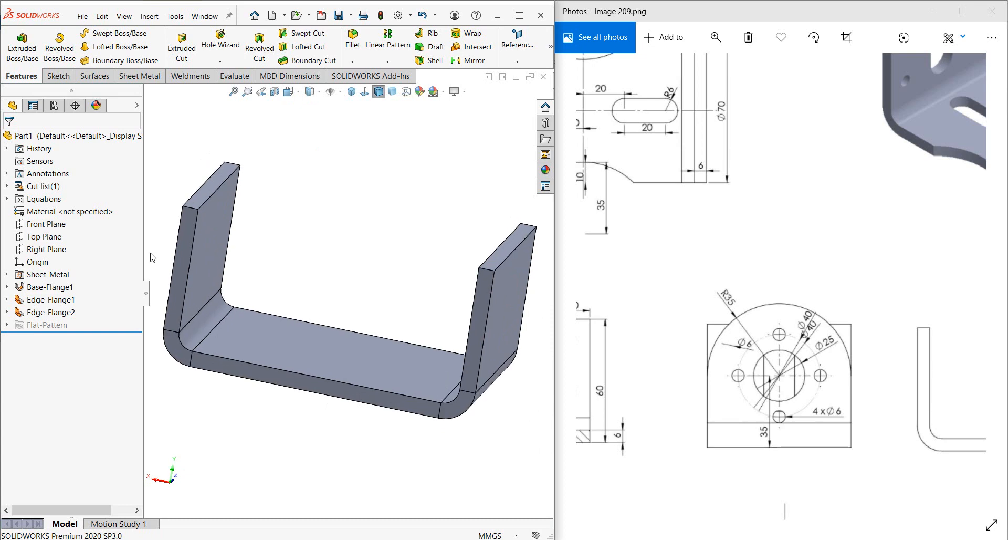
Edit the right-hand edge flange and set its length to 105 mm.
{"action": "left_click", "coordinate": [50, 299]}
{"action": "left_click", "coordinate": [51, 312]}
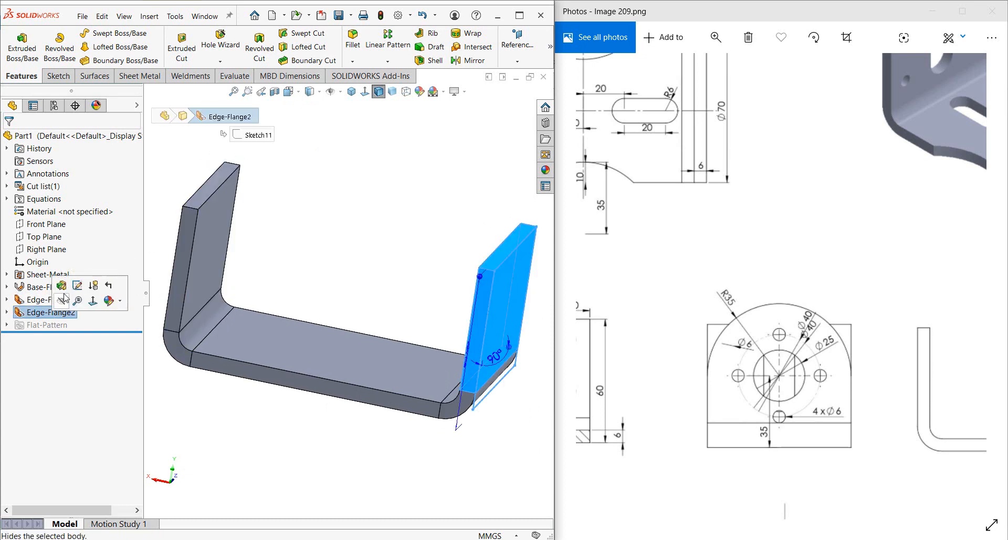
{"action": "left_click", "coordinate": [364, 152]}
{"action": "key", "text": "ctrl+7"}
{"action": "key", "text": "ctrl+4"}
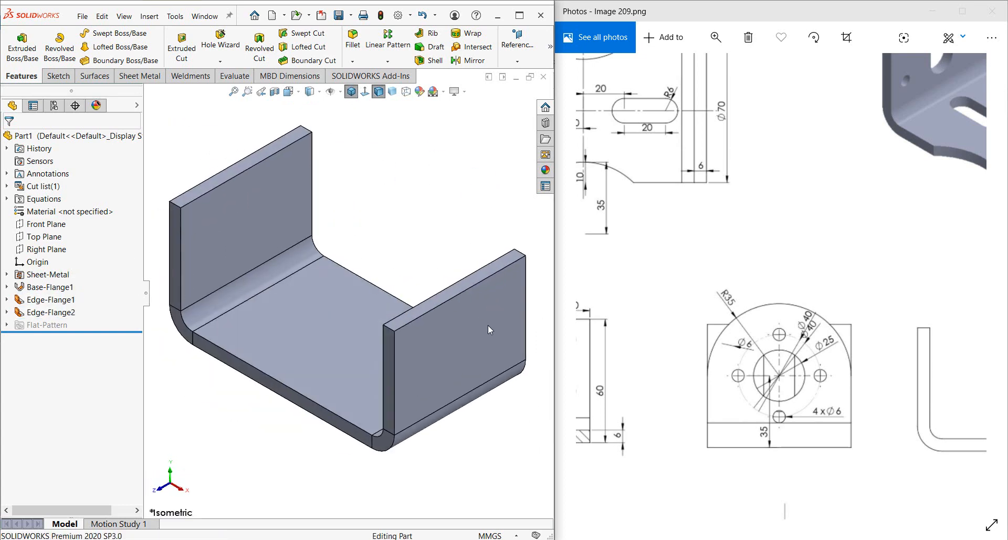
{"action": "left_click", "coordinate": [50, 299]}
{"action": "left_click", "coordinate": [38, 266]}
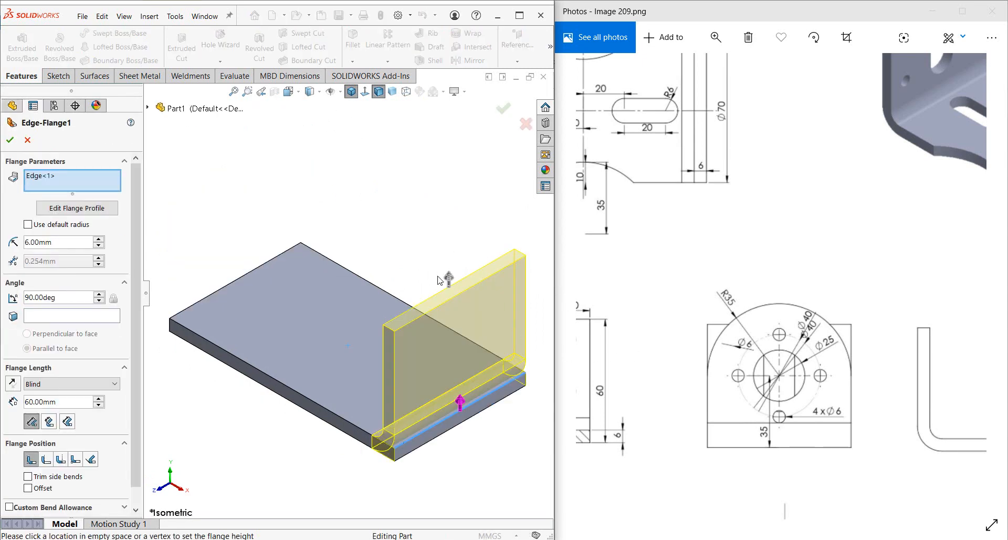
{"action": "left_click", "coordinate": [450, 210]}
{"action": "type", "text": "105"}
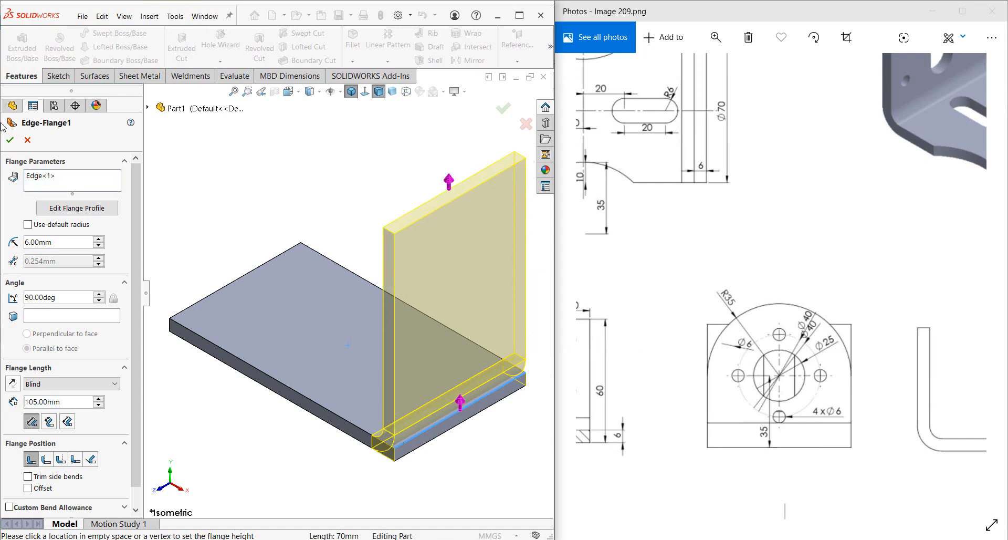
{"action": "left_click", "coordinate": [9, 140]}
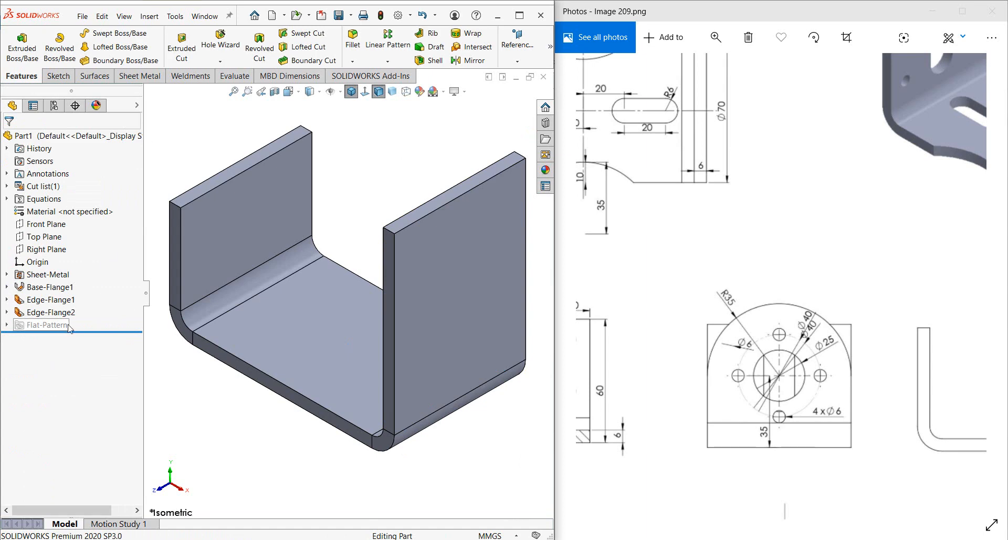
Sketch a three-point arc of 35 mm radius between the side edges on the outer face of the 105 mm flange.
{"action": "left_click", "coordinate": [445, 288]}
{"action": "left_click", "coordinate": [480, 252]}
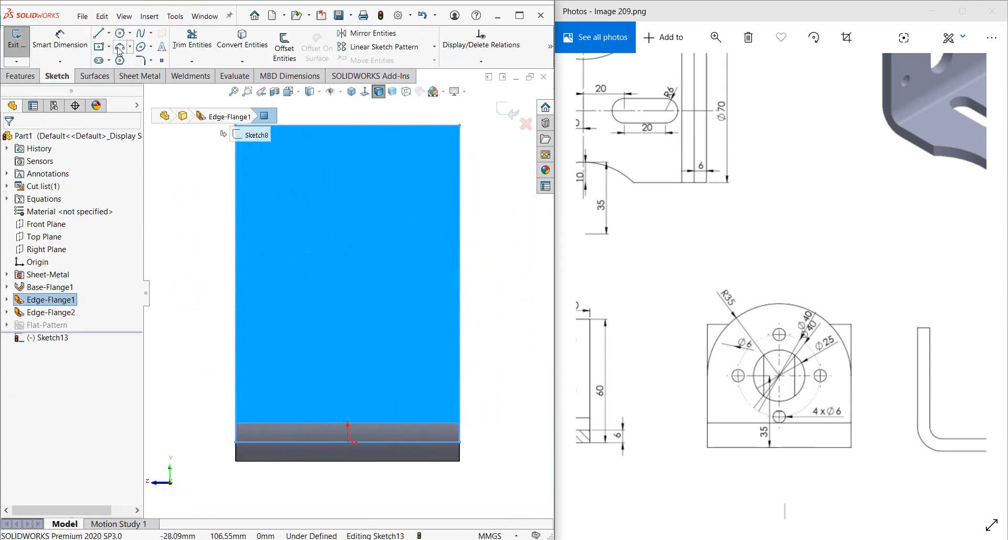
{"action": "left_click", "coordinate": [119, 48]}
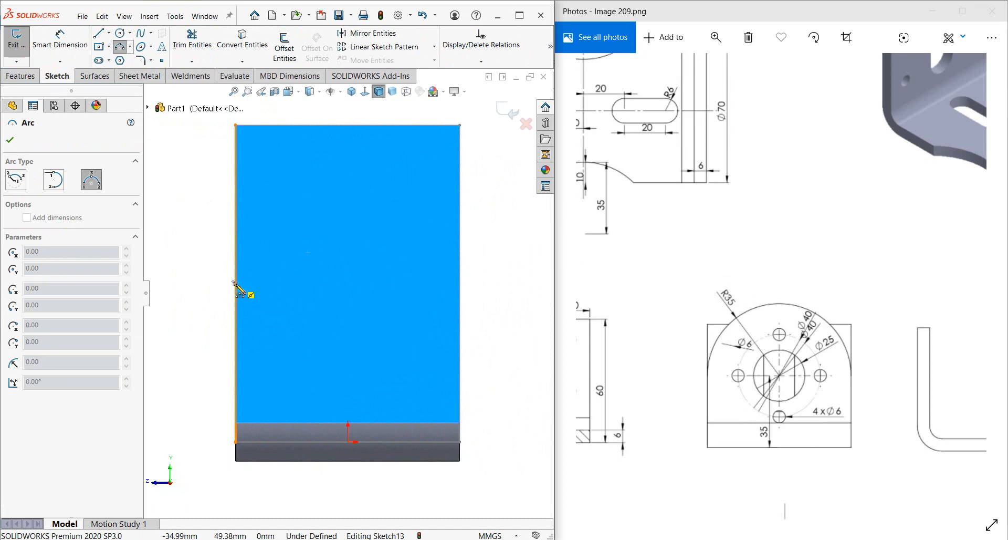
{"action": "left_click", "coordinate": [235, 284]}
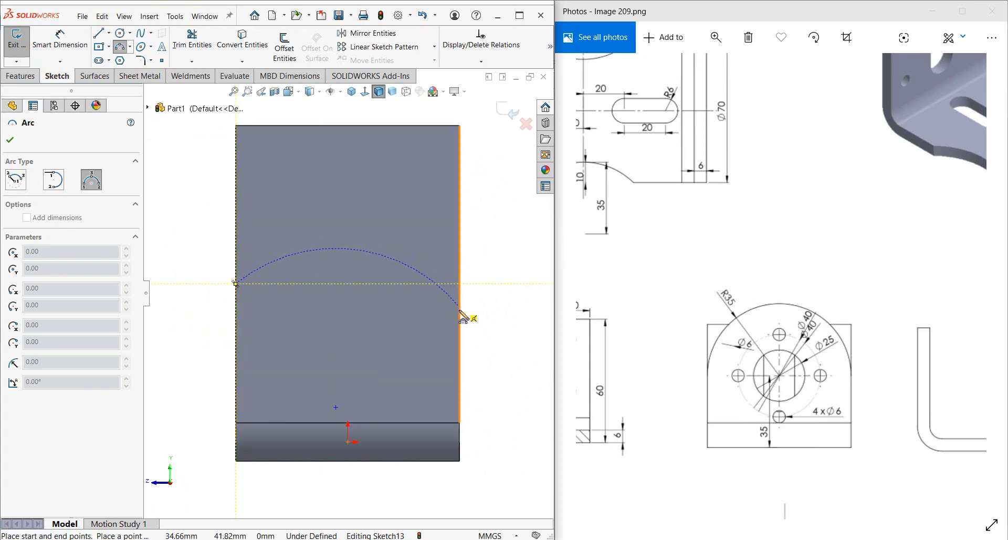
{"action": "left_click", "coordinate": [460, 282]}
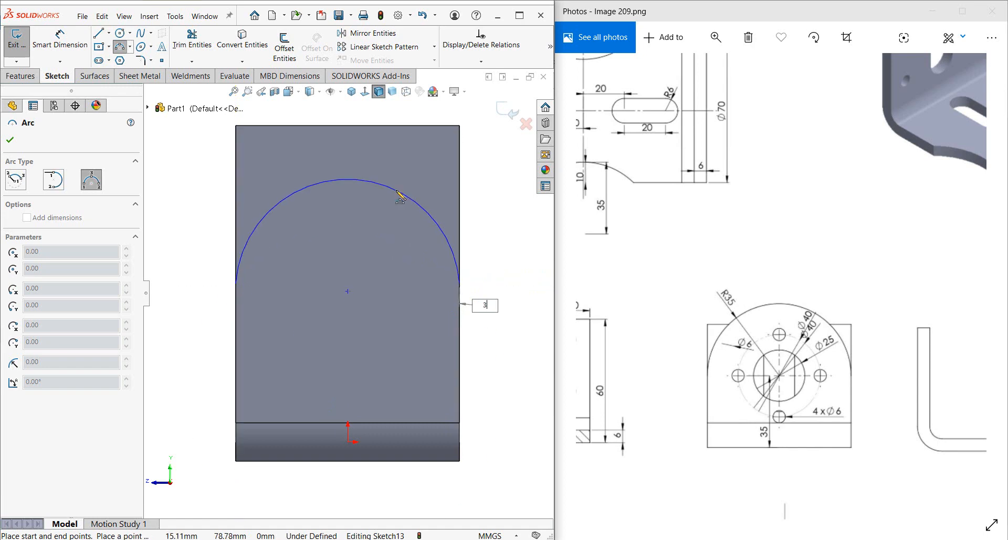
{"action": "type", "text": "35"}
{"action": "key", "text": "Return"}
{"action": "key", "text": "Escape"}
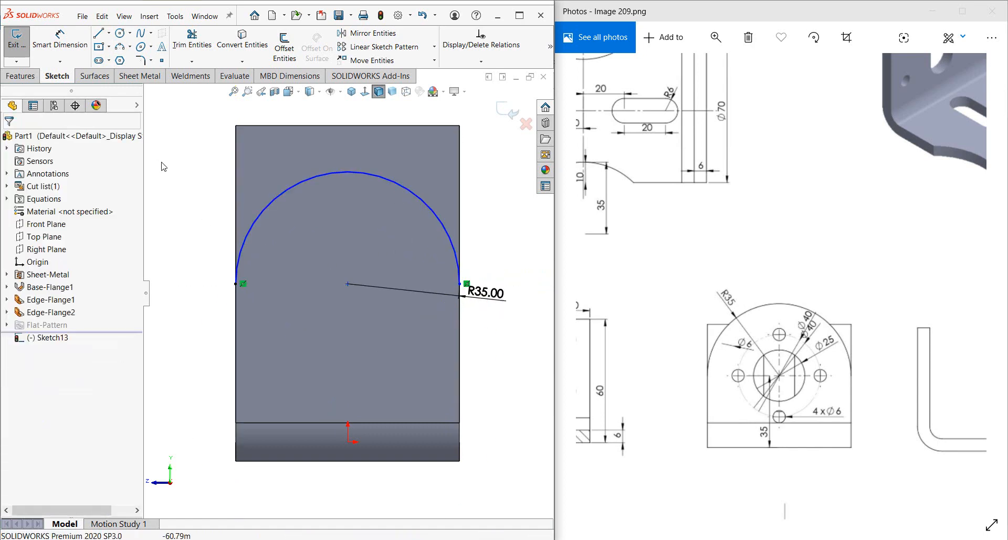
Join the arc's two endpoints with a horizontal line.
{"action": "key", "text": "l"}
{"action": "left_click", "coordinate": [236, 284]}
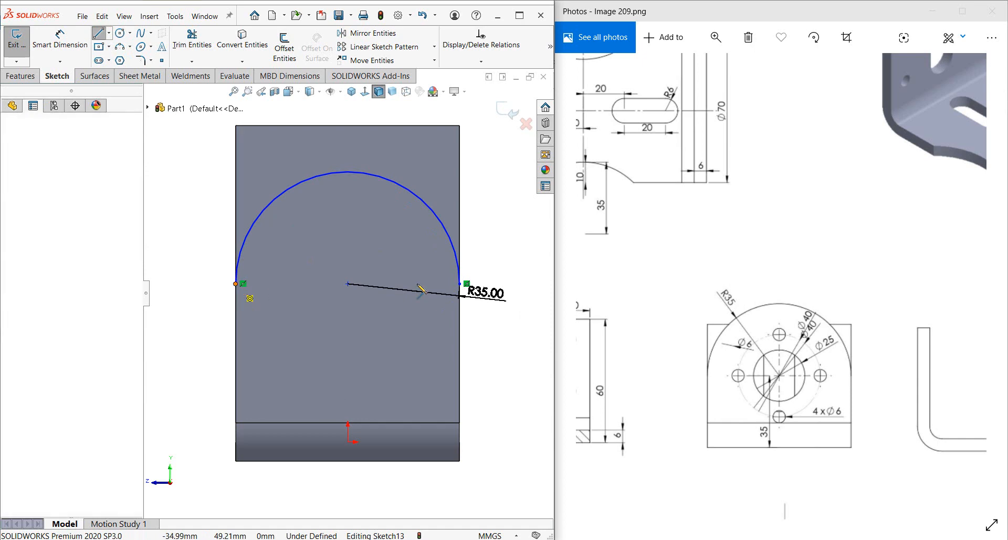
{"action": "left_click", "coordinate": [460, 284]}
{"action": "right_click", "coordinate": [461, 286]}
{"action": "left_click", "coordinate": [474, 292]}
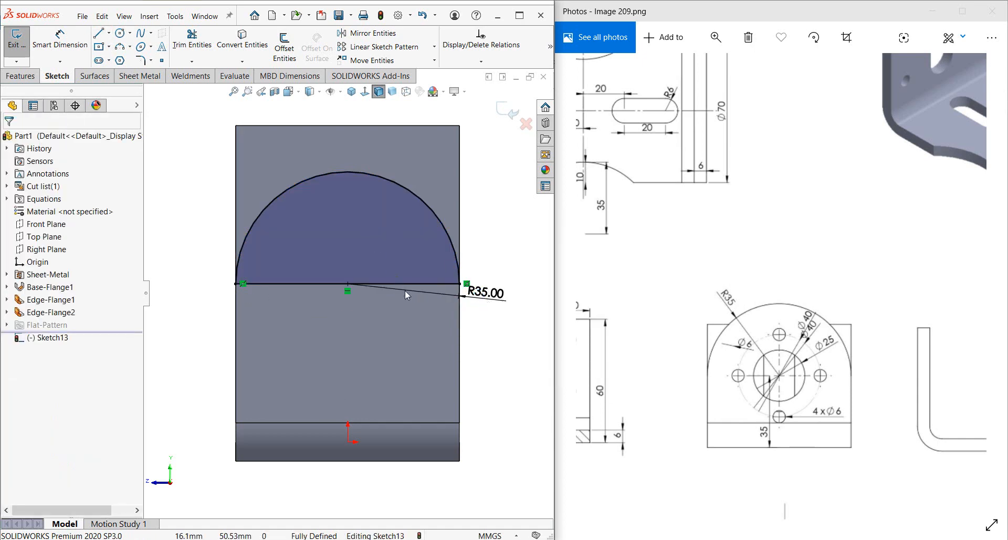
Sketch three lines from one arc endpoint around the flange's two upper corners to the other arc endpoint.
{"action": "middle_click_drag", "start_coordinate": [405, 290], "coordinate": [418, 319]}
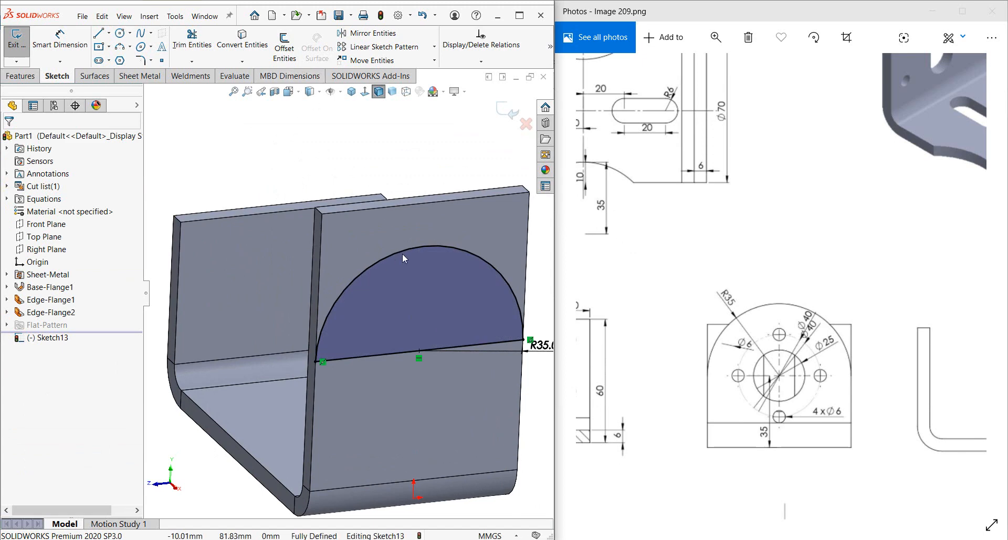
{"action": "left_click", "coordinate": [99, 34]}
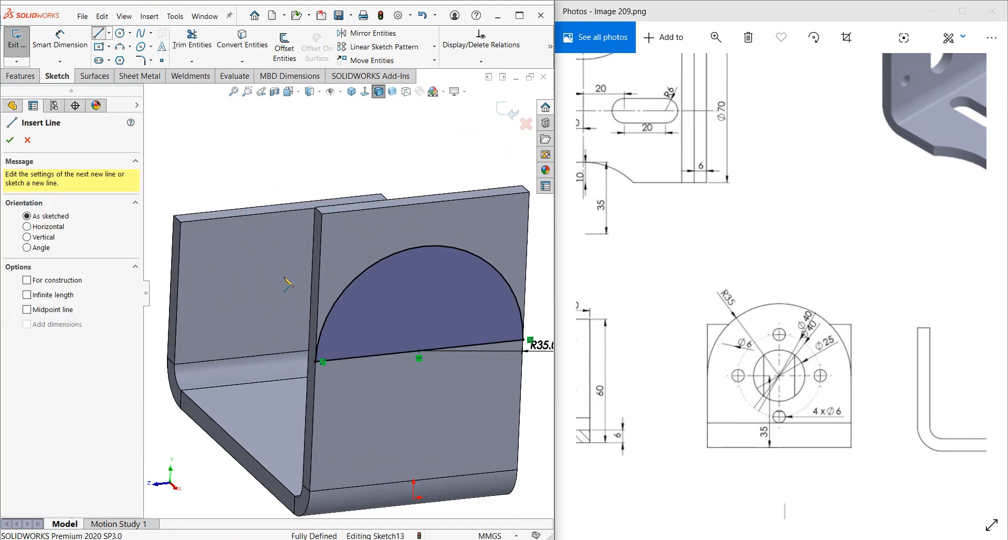
{"action": "left_click_drag", "start_coordinate": [315, 362], "coordinate": [322, 214]}
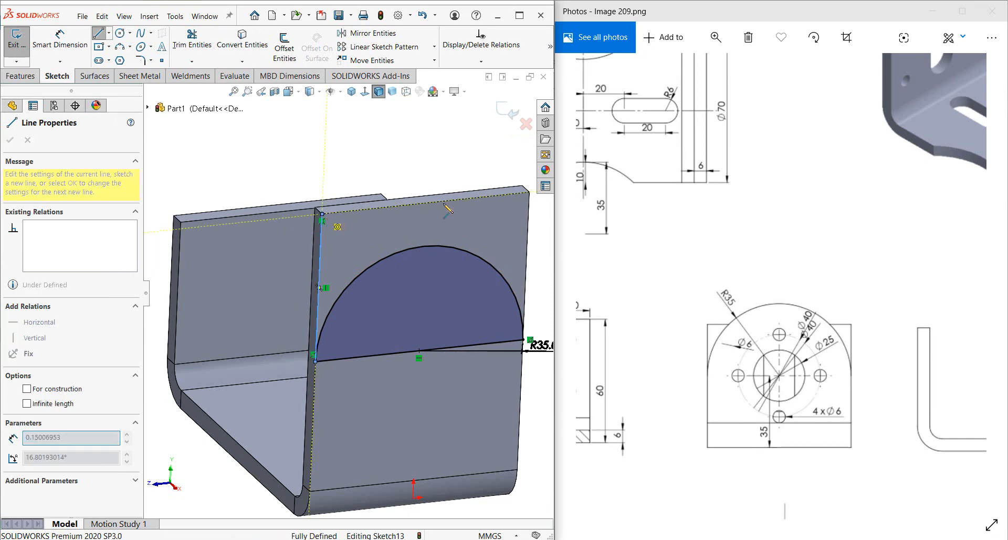
{"action": "left_click", "coordinate": [530, 193]}
{"action": "left_click", "coordinate": [524, 340]}
{"action": "right_click", "coordinate": [525, 340]}
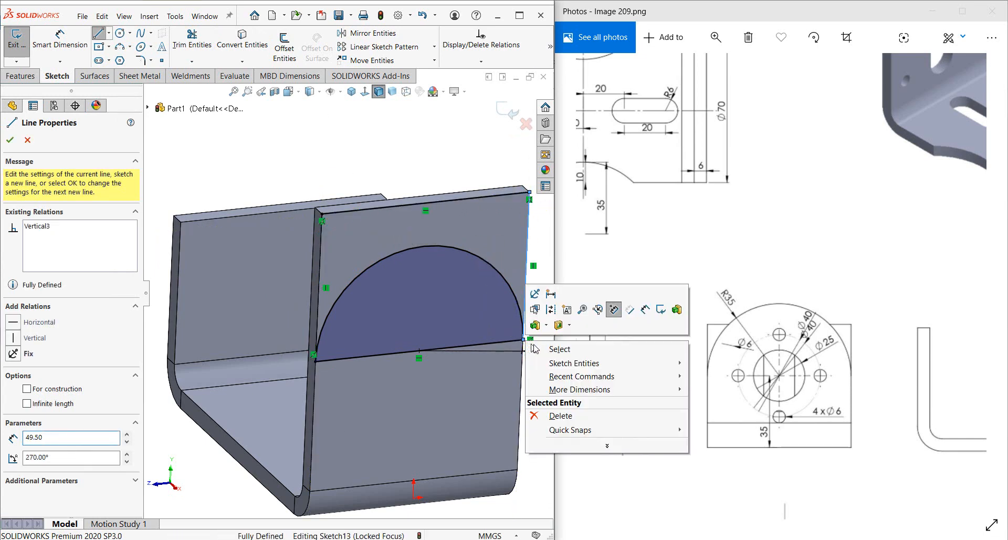
{"action": "left_click", "coordinate": [546, 349]}
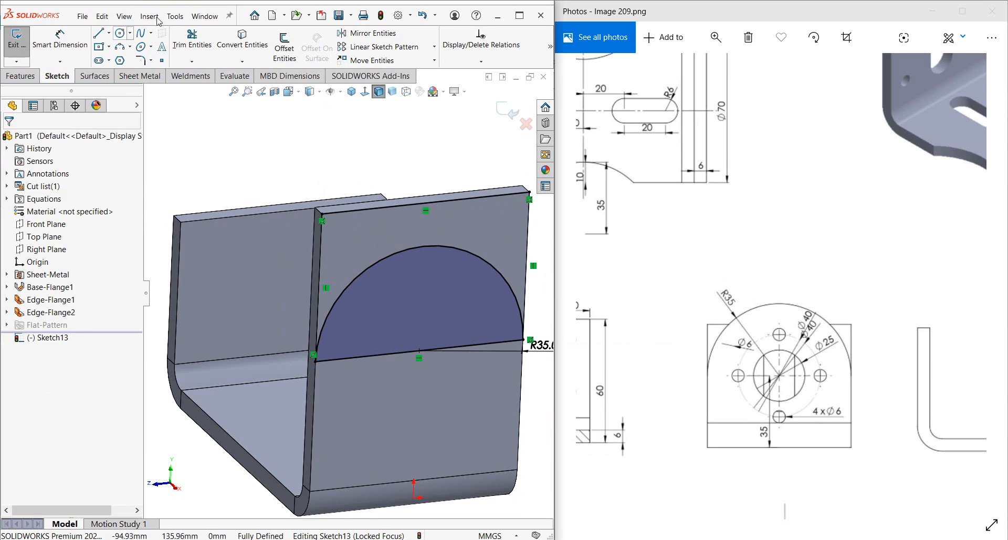
Trim away the horizontal line between the arc's endpoints.
{"action": "left_click", "coordinate": [192, 40]}
{"action": "left_click_drag", "start_coordinate": [385, 352], "coordinate": [413, 411]}
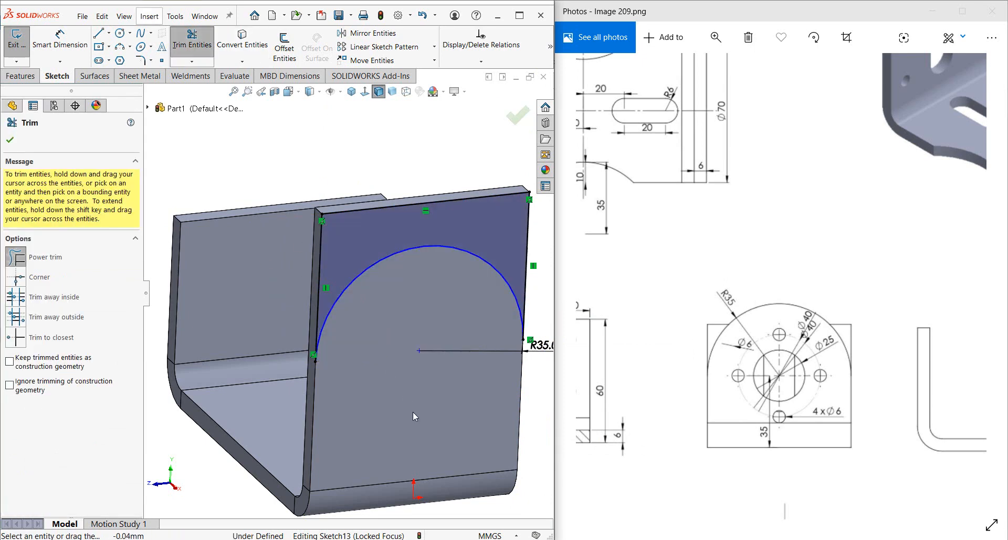
{"action": "key", "text": "Escape"}
Draw a horizontal centerline between the arc's two endpoints.
{"action": "scroll", "coordinate": [357, 284], "scroll_direction": "up", "scroll_amount": 2}
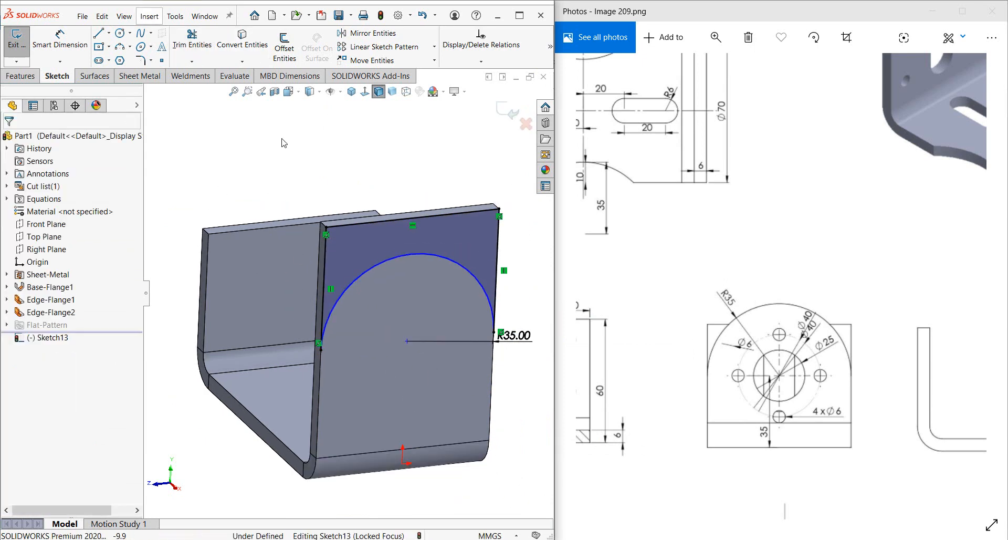
{"action": "left_click", "coordinate": [108, 33]}
{"action": "left_click", "coordinate": [126, 59]}
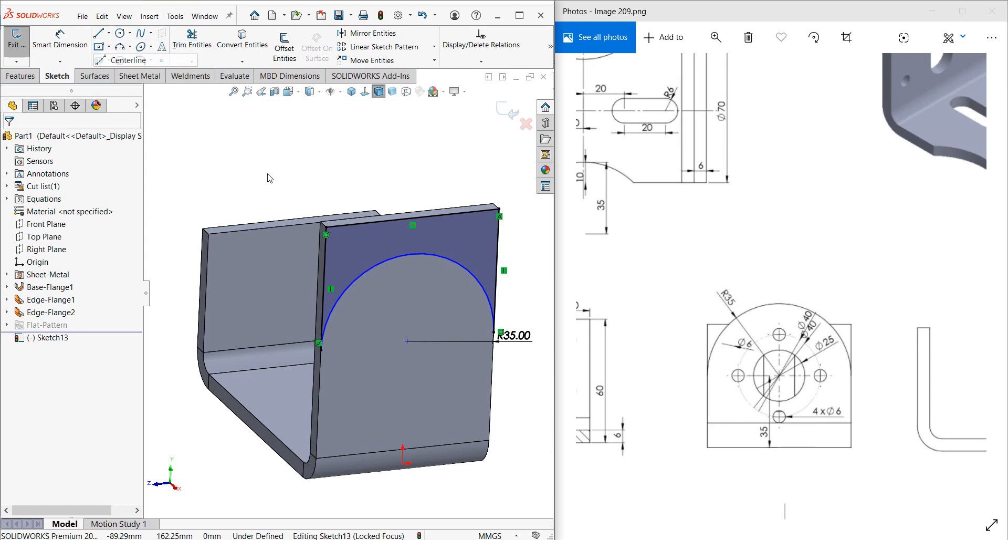
{"action": "left_click", "coordinate": [321, 350]}
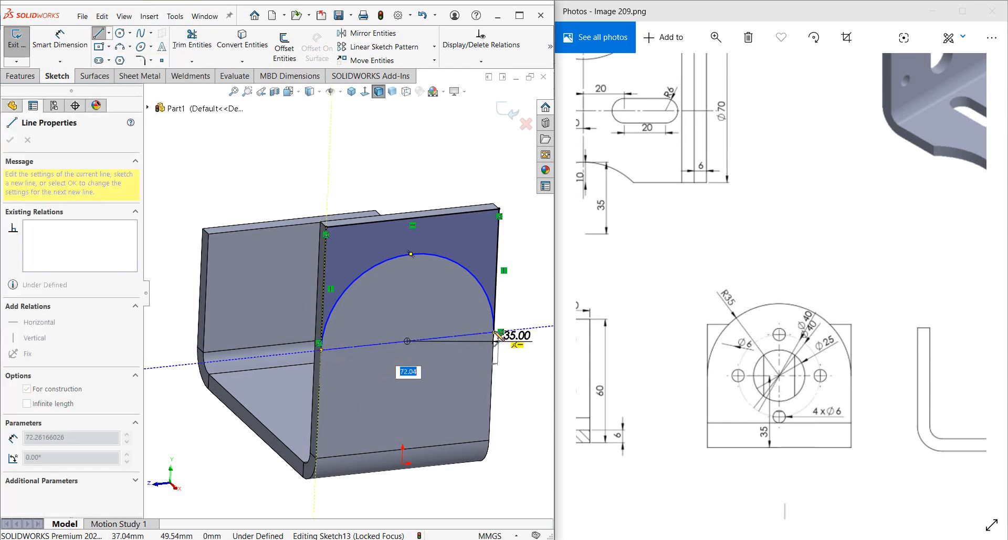
{"action": "left_click", "coordinate": [493, 332]}
{"action": "right_click", "coordinate": [496, 336]}
{"action": "left_click", "coordinate": [500, 340]}
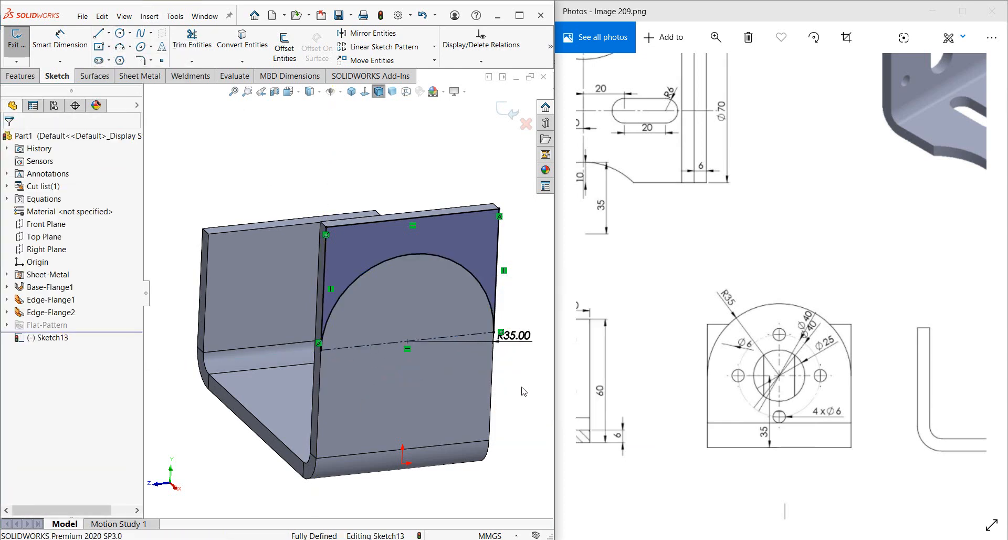
Cut the region above the arc from the flange with a blind extruded cut 10 mm deep.
{"action": "left_click", "coordinate": [20, 76]}
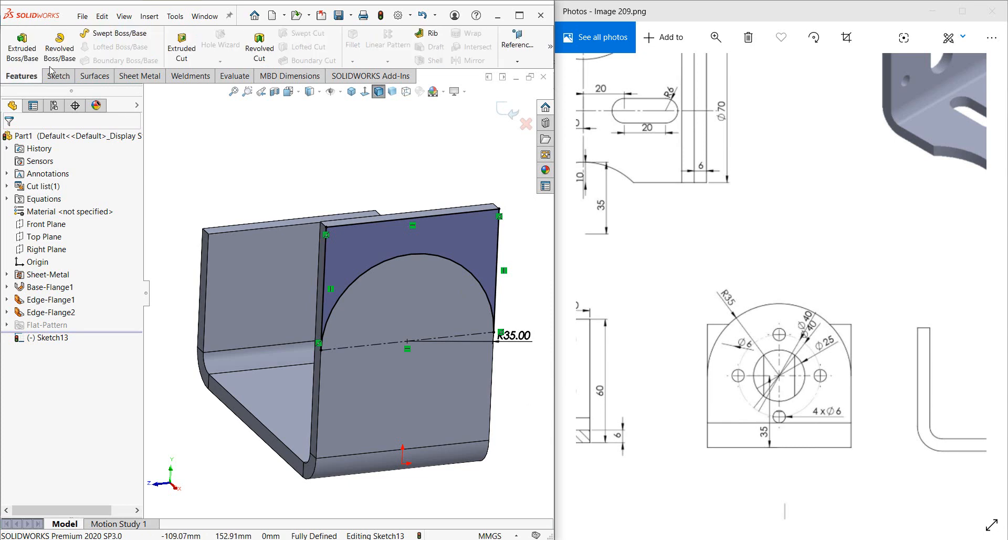
{"action": "left_click", "coordinate": [182, 48]}
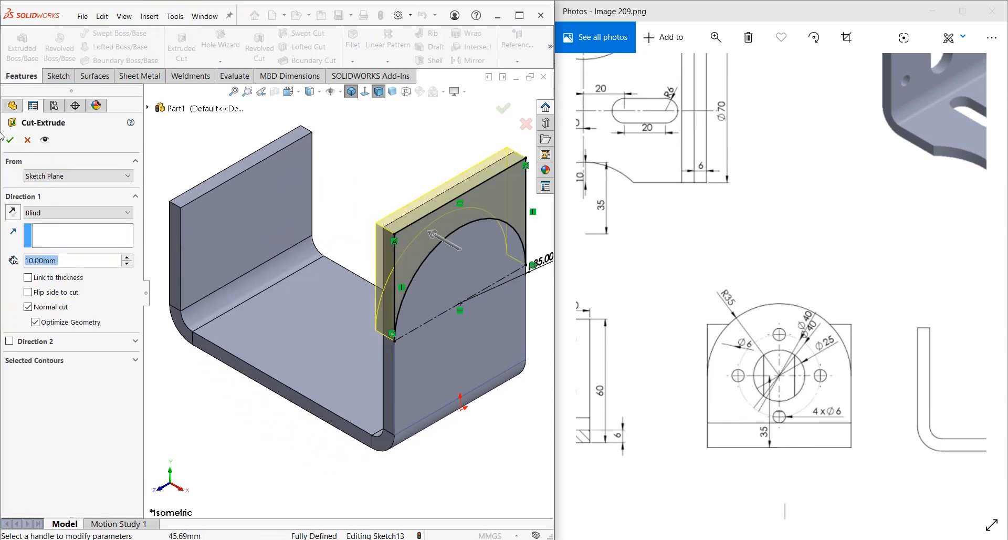
{"action": "left_click", "coordinate": [11, 142]}
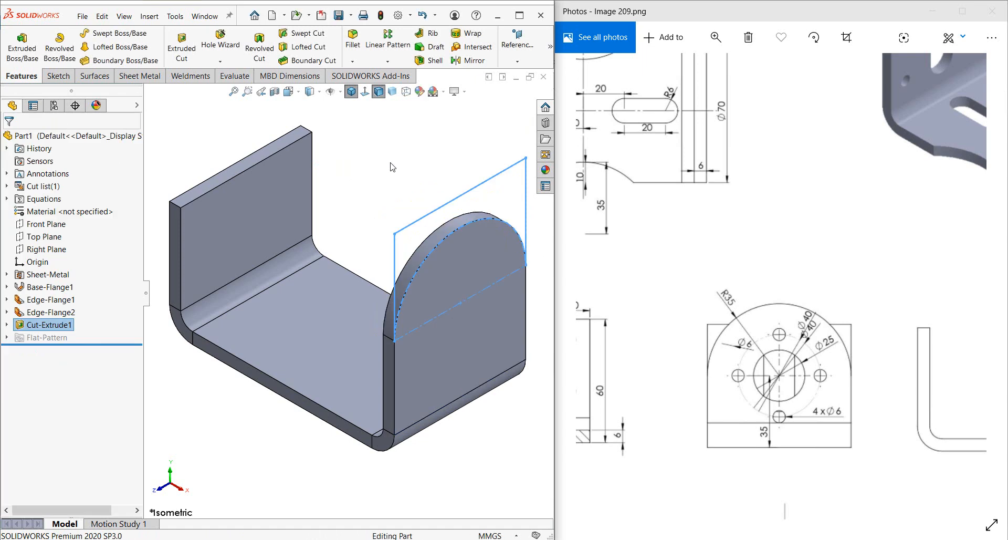
{"action": "scroll", "coordinate": [416, 208], "scroll_direction": "up", "scroll_amount": 3}
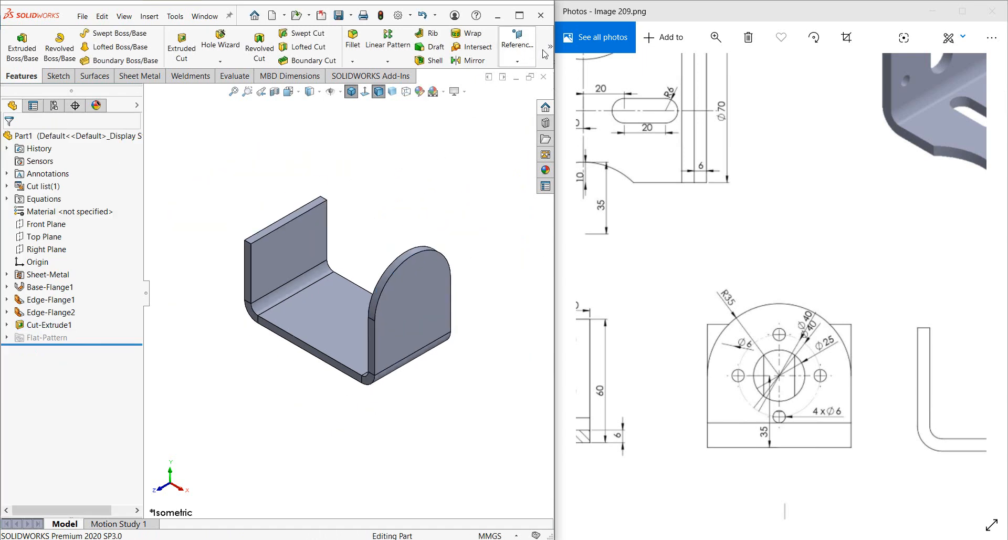
{"action": "left_click", "coordinate": [140, 76]}
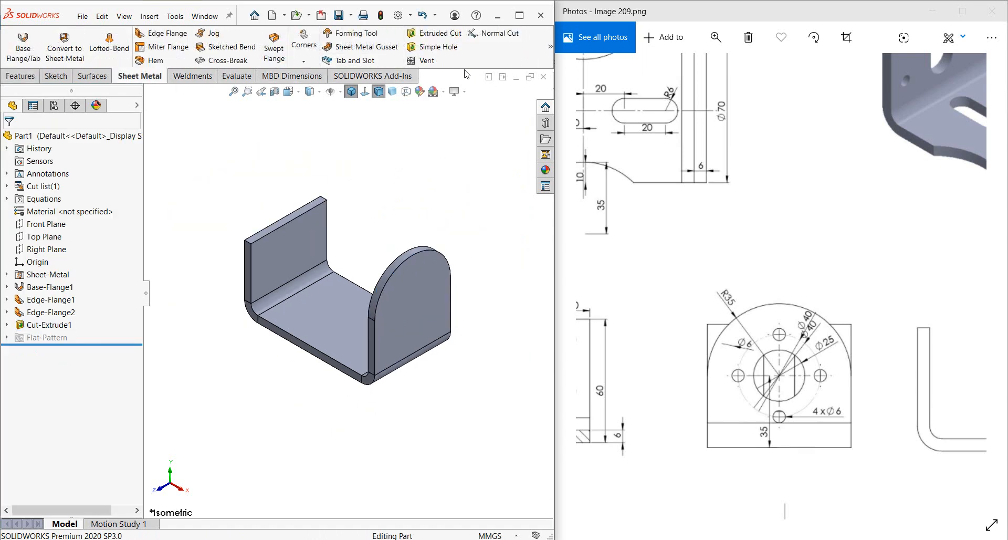
{"action": "left_click", "coordinate": [550, 47]}
{"action": "left_click", "coordinate": [508, 103]}
Start a sketch on the rounded flange's outer face and draw a 25 mm diameter circle centred above the origin.
{"action": "left_click", "coordinate": [421, 308]}
{"action": "left_click", "coordinate": [473, 278]}
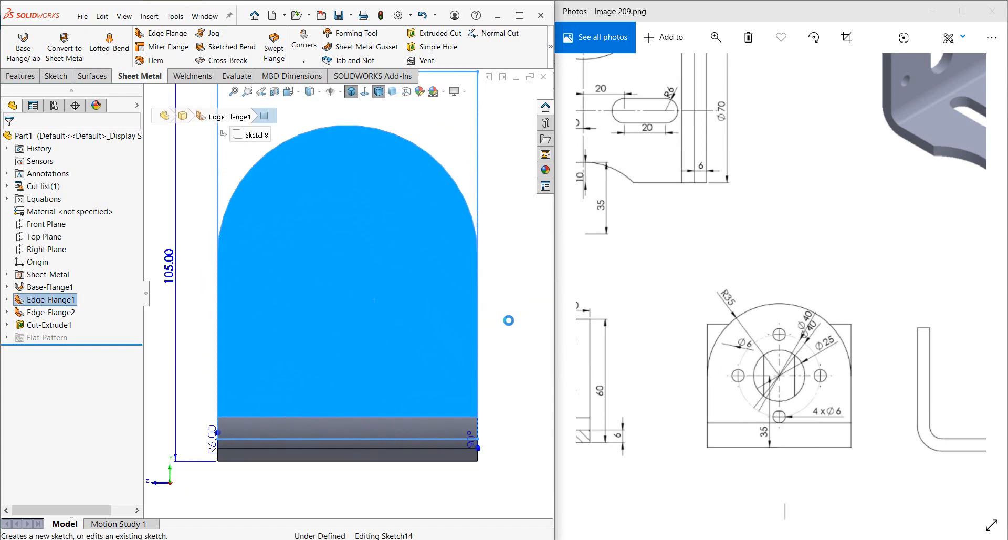
{"action": "scroll", "coordinate": [342, 316], "scroll_direction": "up", "scroll_amount": 3}
{"action": "left_click", "coordinate": [120, 33]}
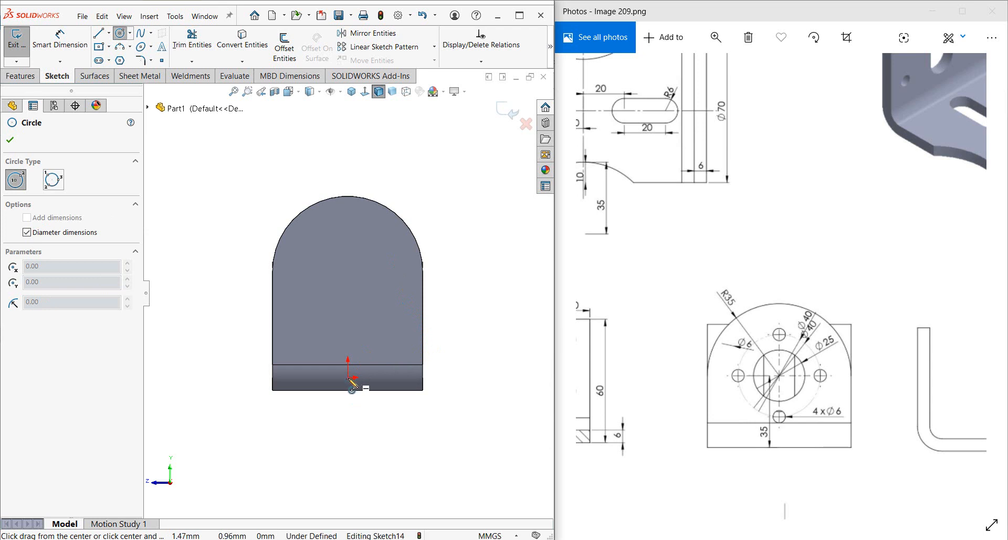
{"action": "left_click", "coordinate": [347, 287]}
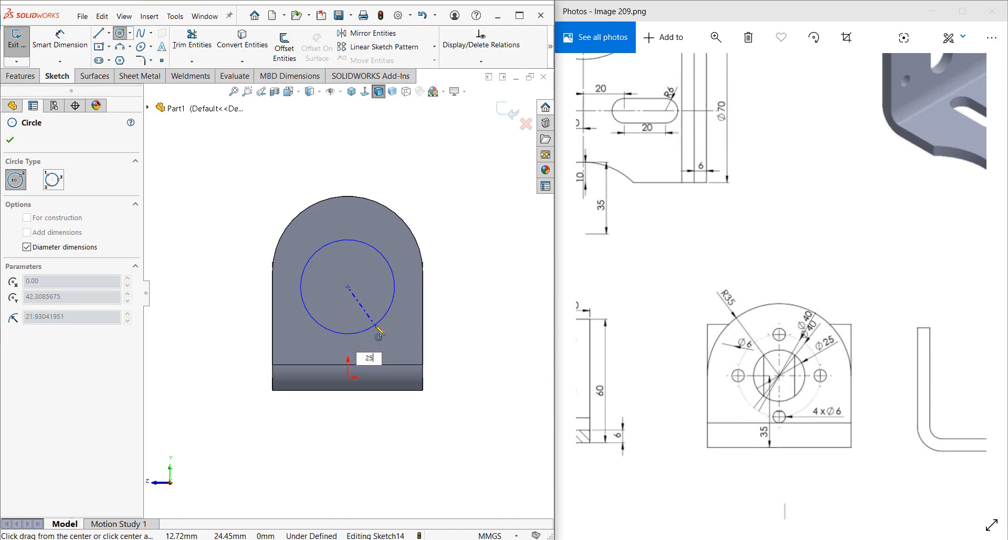
{"action": "key", "text": "Return"}
{"action": "key", "text": "Escape"}
Draw a vertical construction line from the circle's centre down to the origin.
{"action": "key", "text": "l"}
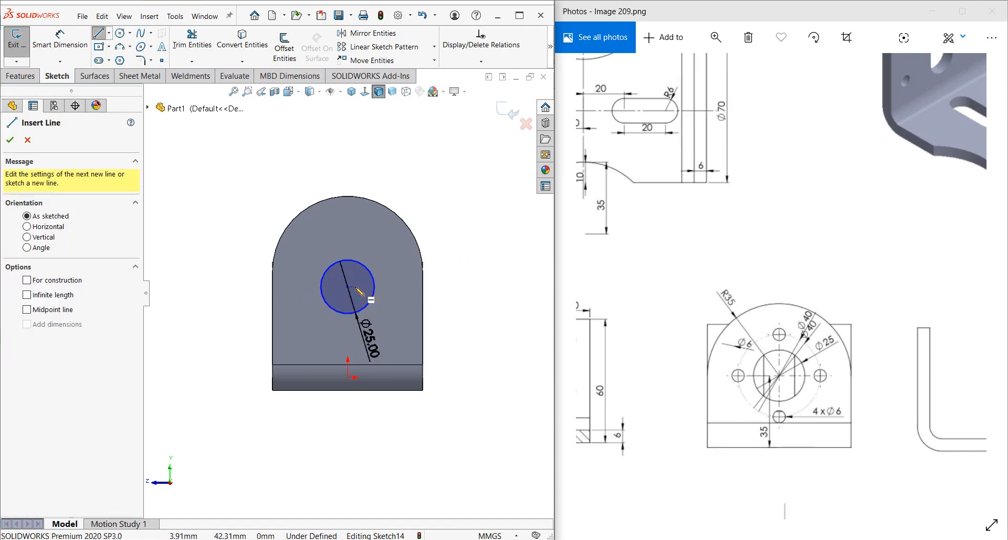
{"action": "left_click", "coordinate": [347, 286]}
{"action": "left_click", "coordinate": [348, 376]}
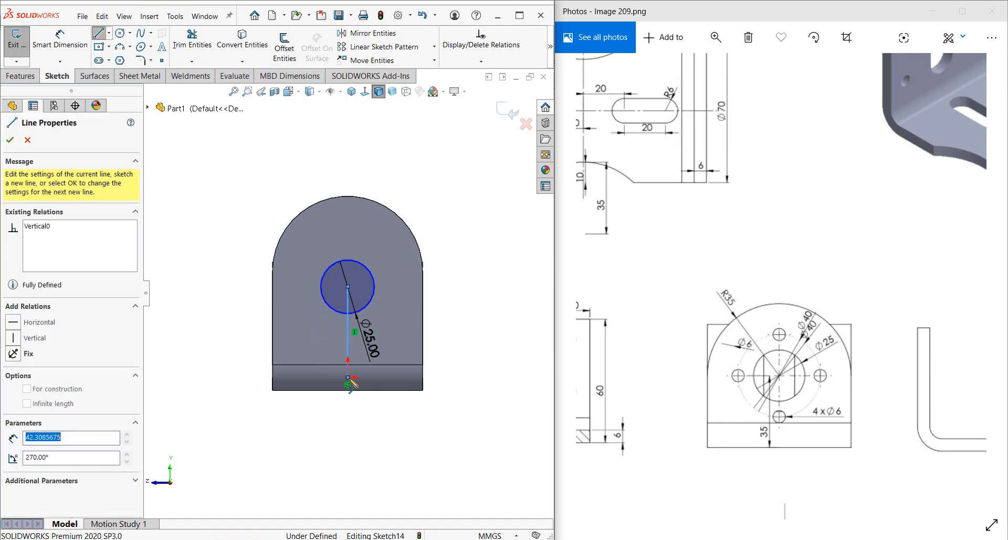
{"action": "right_click", "coordinate": [349, 377]}
{"action": "left_click", "coordinate": [367, 387]}
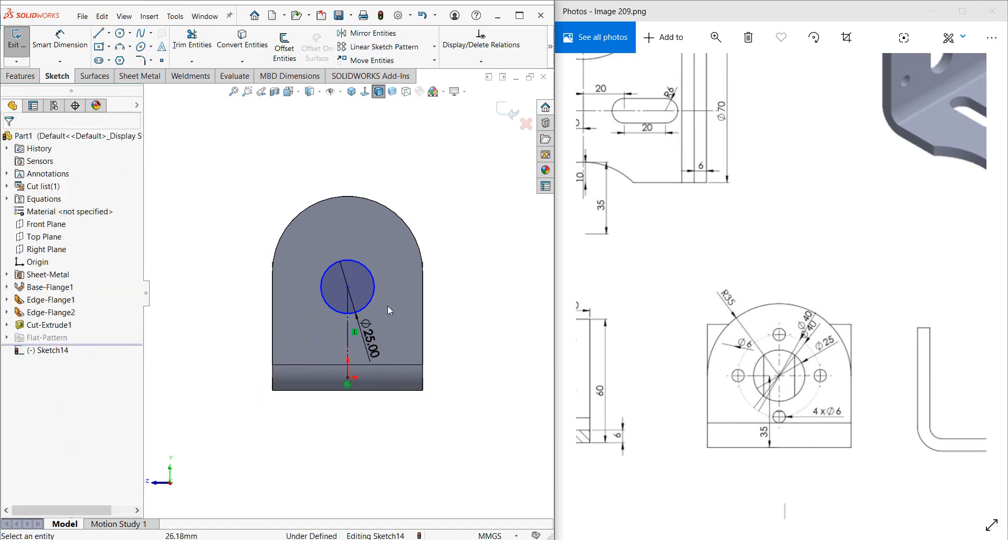
Add a vertical relation between the circle's centre and the origin.
{"action": "left_click", "coordinate": [347, 287]}
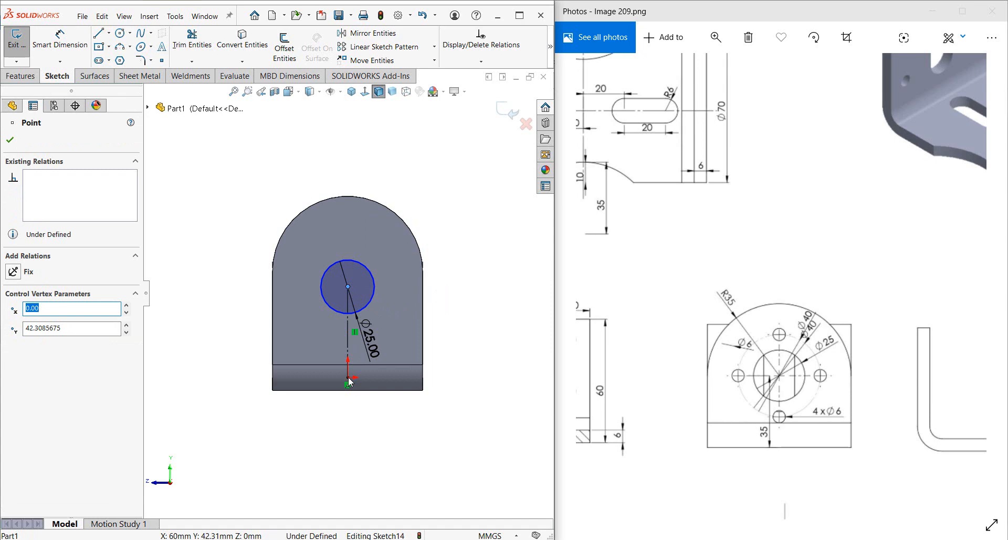
{"action": "left_click", "coordinate": [348, 378], "text": "ctrl"}
{"action": "left_click", "coordinate": [396, 316]}
{"action": "left_click", "coordinate": [495, 392]}
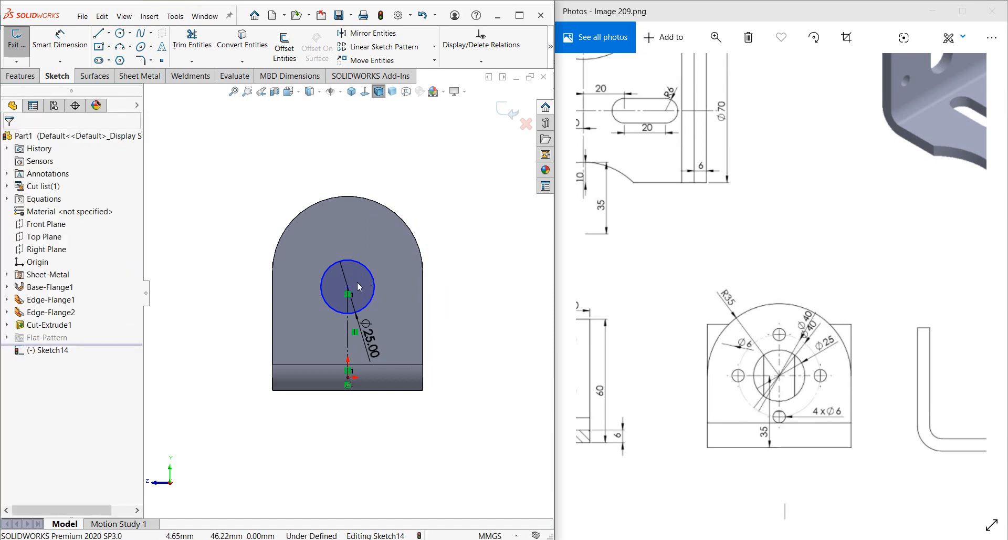
Dimension the circle's centre 35 mm above the flange's bottom edge and finish the sketch.
{"action": "left_click_drag", "start_coordinate": [348, 290], "coordinate": [348, 285]}
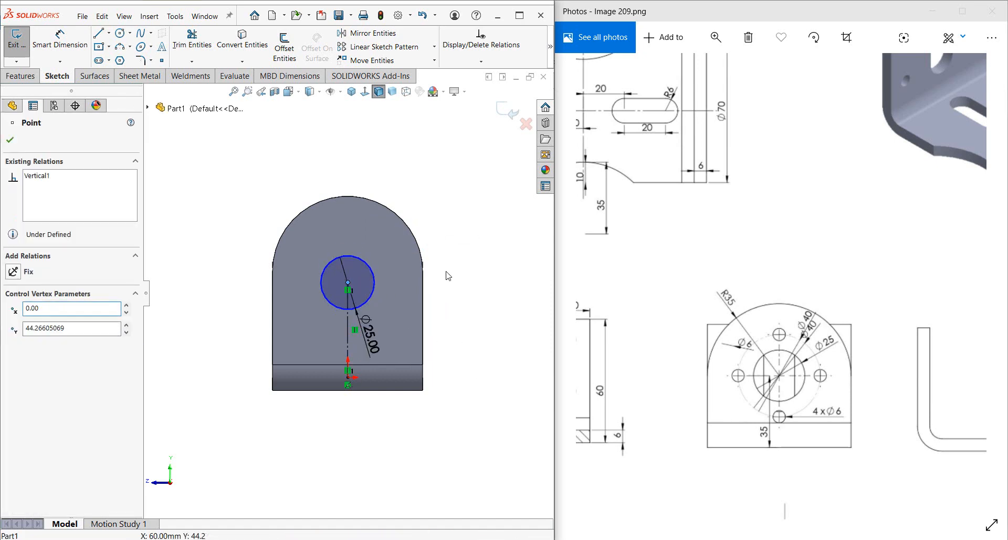
{"action": "right_click_drag", "start_coordinate": [461, 278], "coordinate": [460, 246]}
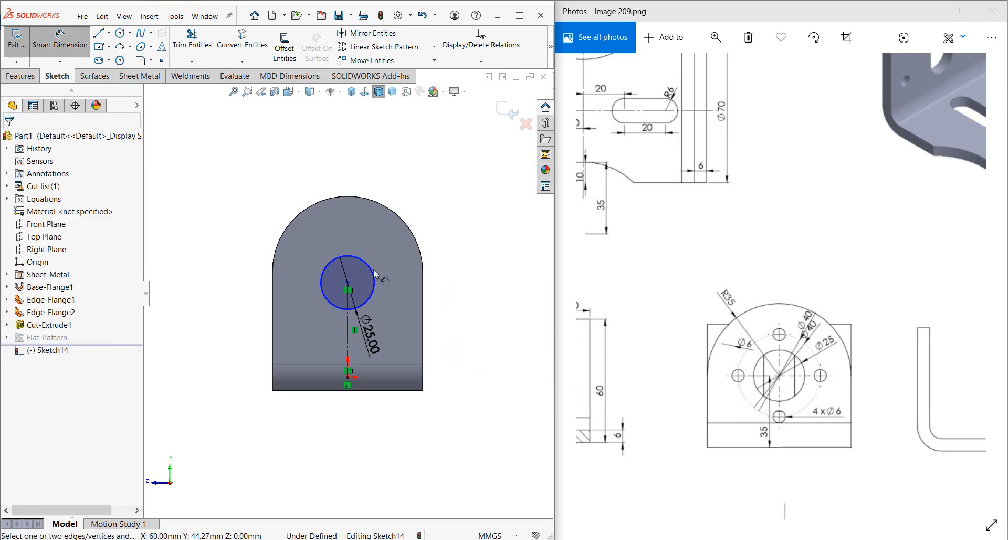
{"action": "left_click", "coordinate": [370, 275]}
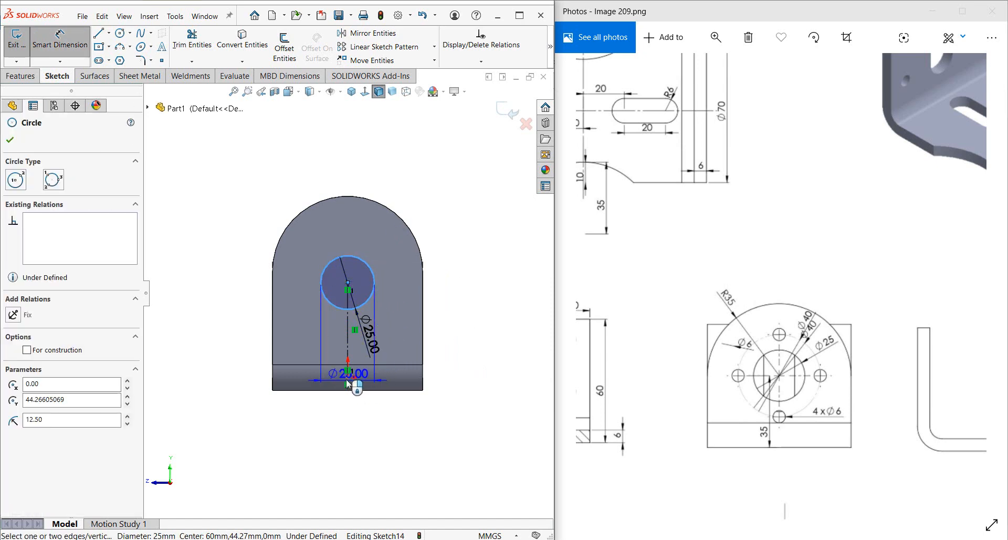
{"action": "left_click", "coordinate": [423, 391]}
{"action": "left_click", "coordinate": [471, 339]}
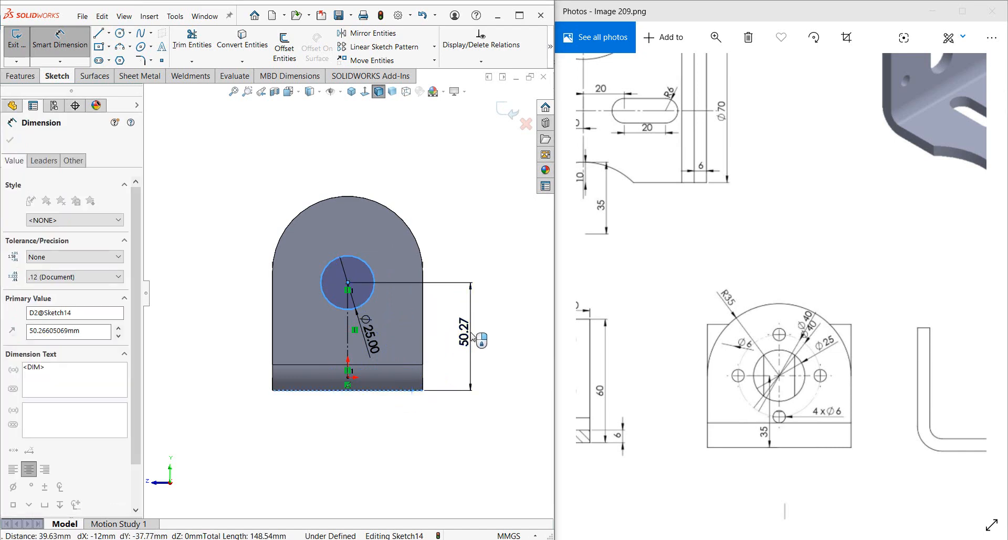
{"action": "type", "text": "35"}
{"action": "key", "text": "Return"}
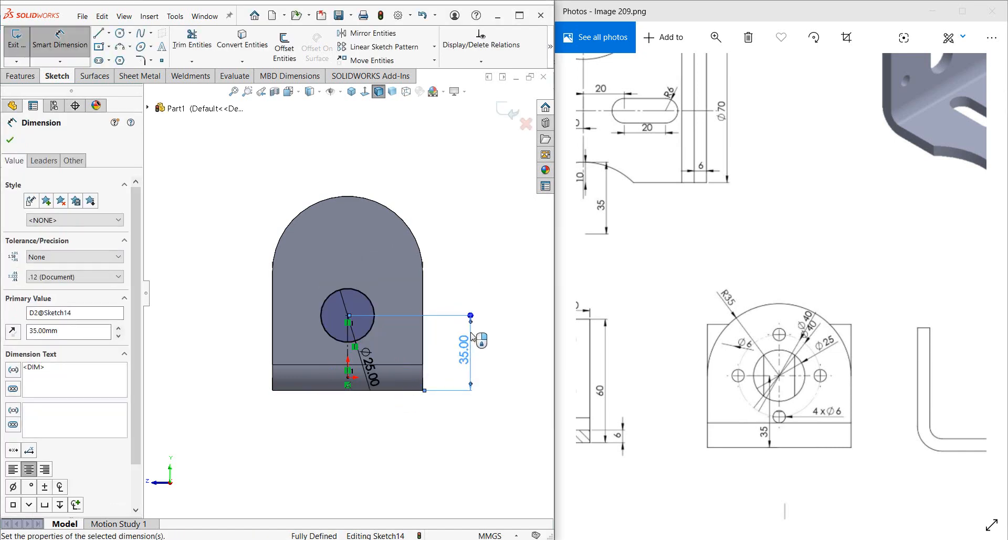
{"action": "key", "text": "Escape"}
{"action": "key", "text": "Escape"}
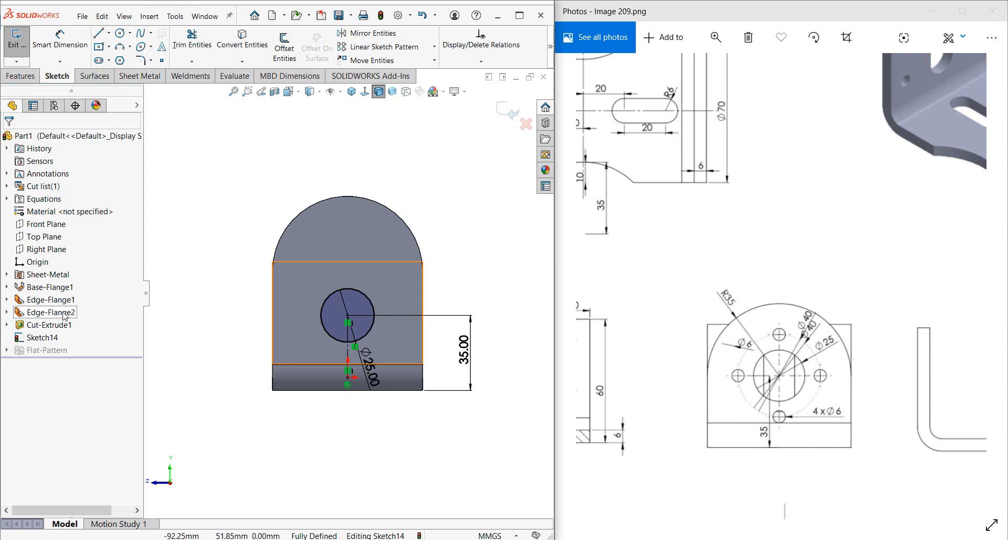
{"action": "left_click", "coordinate": [499, 112]}
{"action": "left_click", "coordinate": [51, 312]}
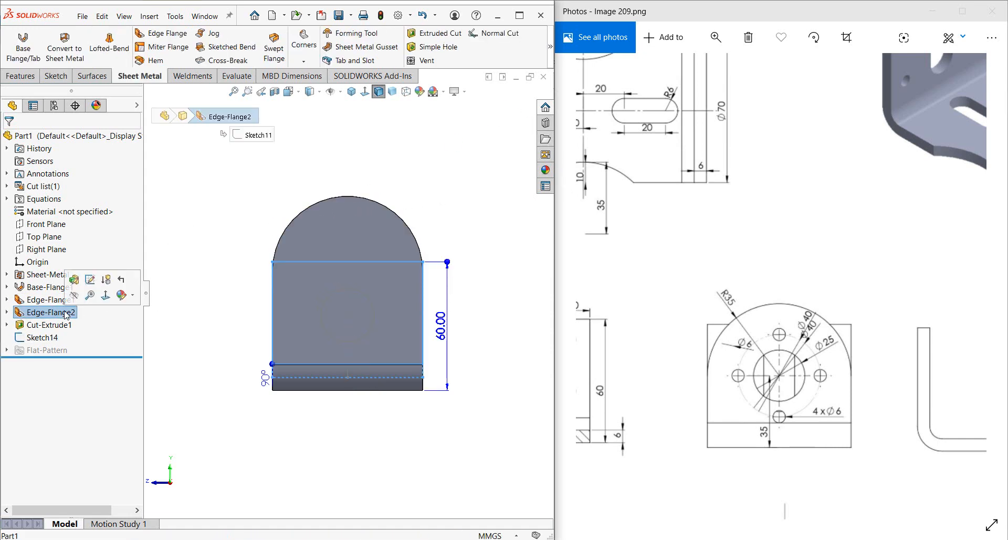
{"action": "left_click", "coordinate": [74, 276]}
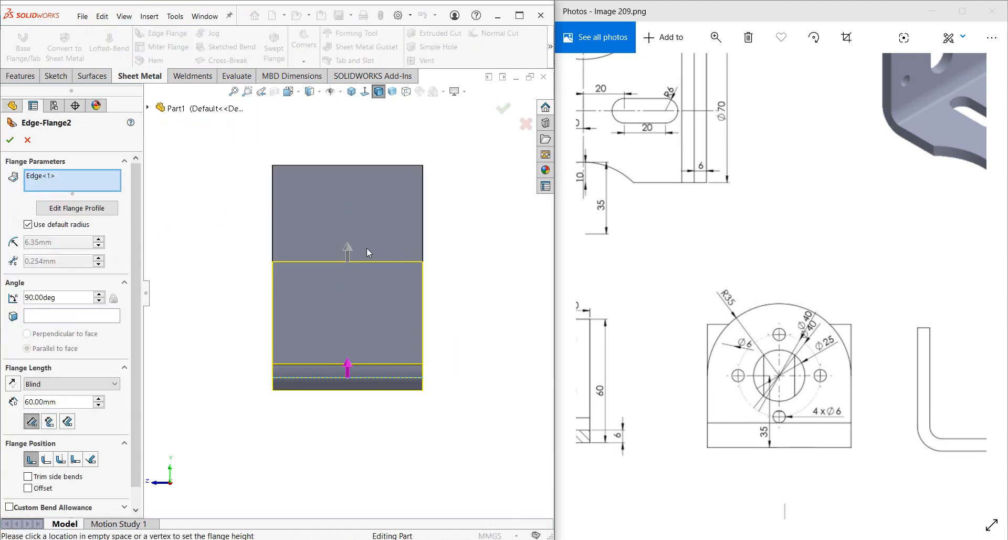
{"action": "left_click", "coordinate": [502, 110]}
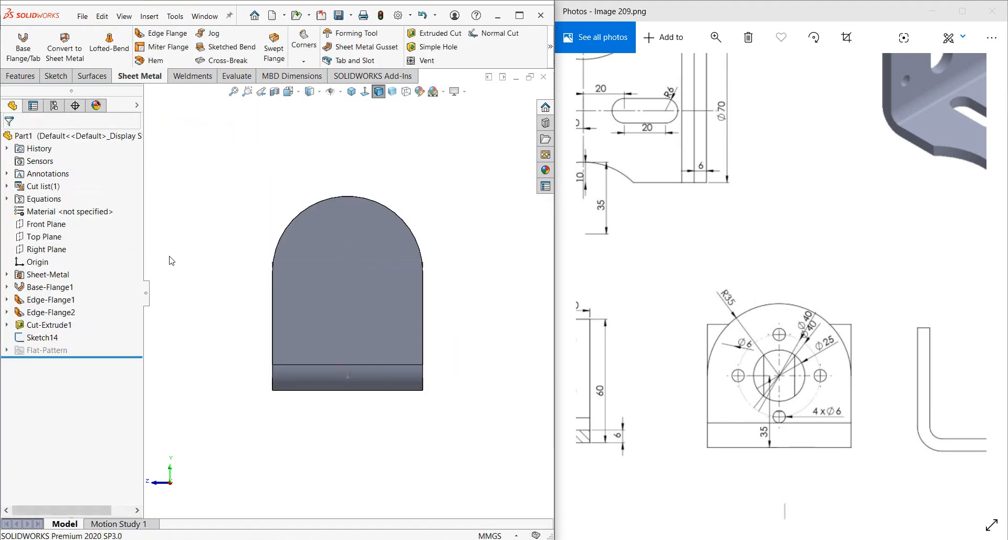
Set the length of the first edge flange, the one with the rounded end, to 35 mm.
{"action": "left_click", "coordinate": [48, 287]}
{"action": "left_click", "coordinate": [46, 301]}
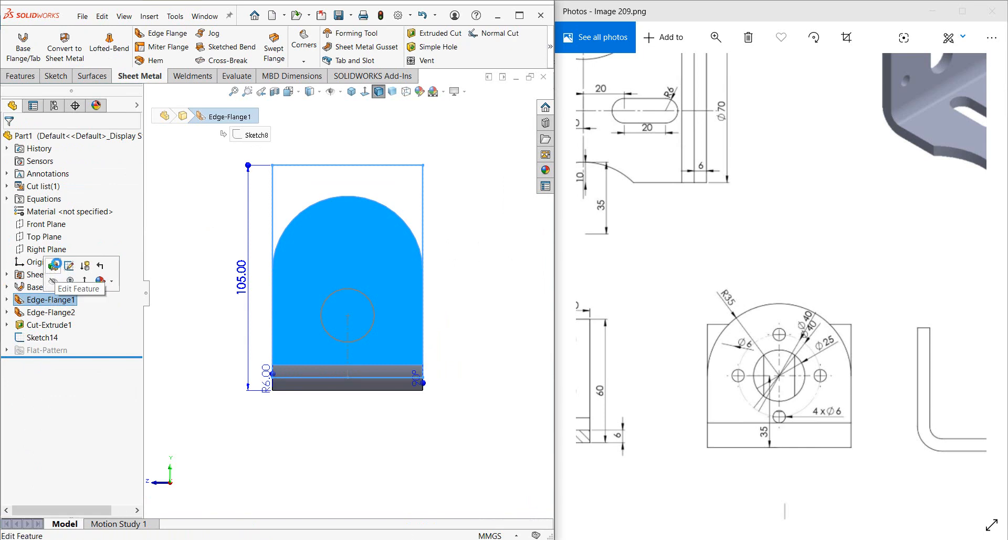
{"action": "left_click", "coordinate": [73, 270]}
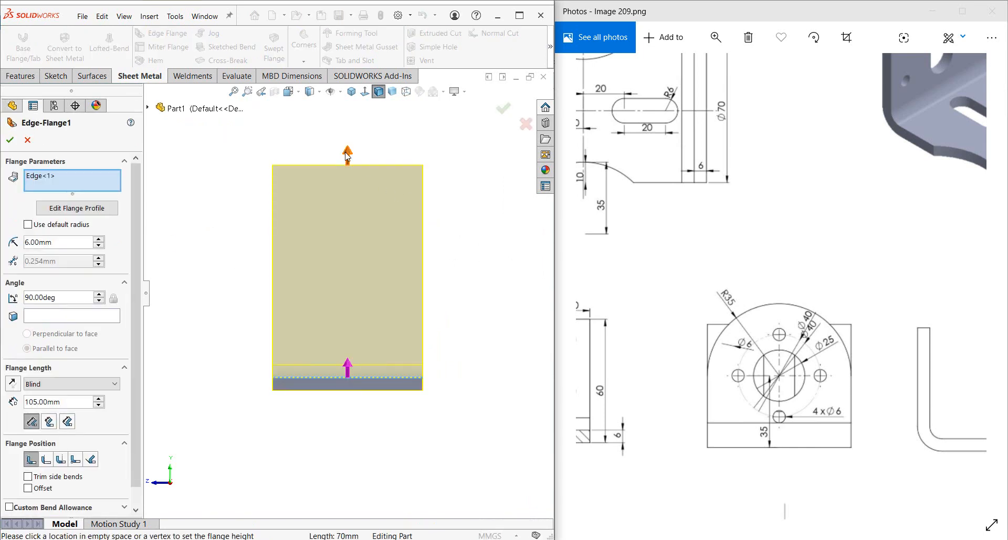
{"action": "left_click_drag", "start_coordinate": [347, 156], "coordinate": [345, 180]}
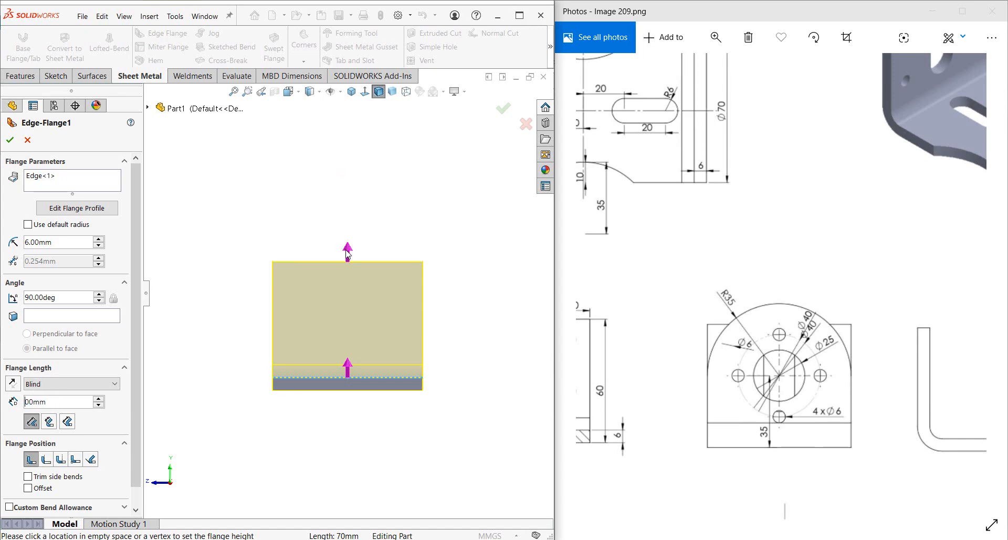
{"action": "key", "text": "Delete"}
{"action": "key", "text": "Delete"}
{"action": "key", "text": "Delete"}
{"action": "type", "text": "35"}
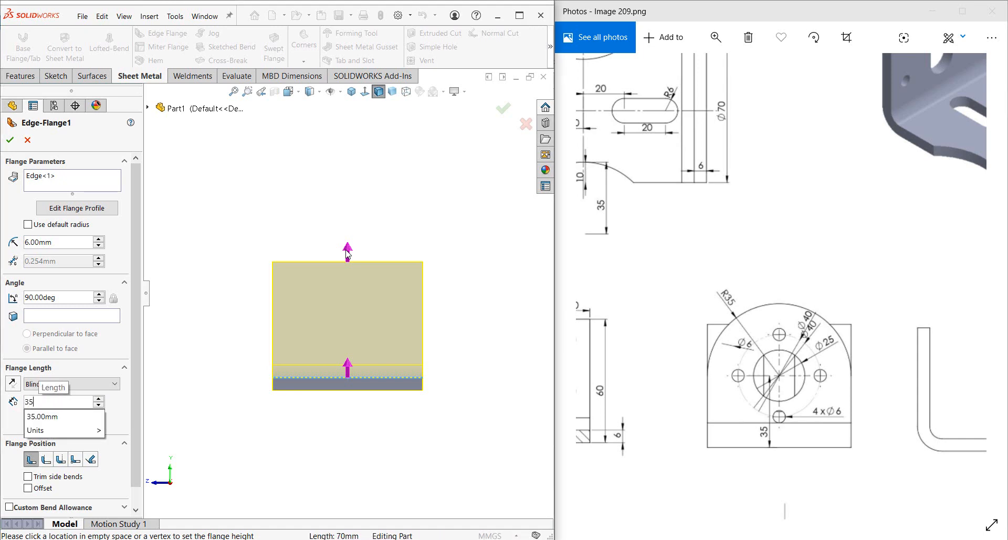
{"action": "key", "text": "Return"}
{"action": "key", "text": "Return"}
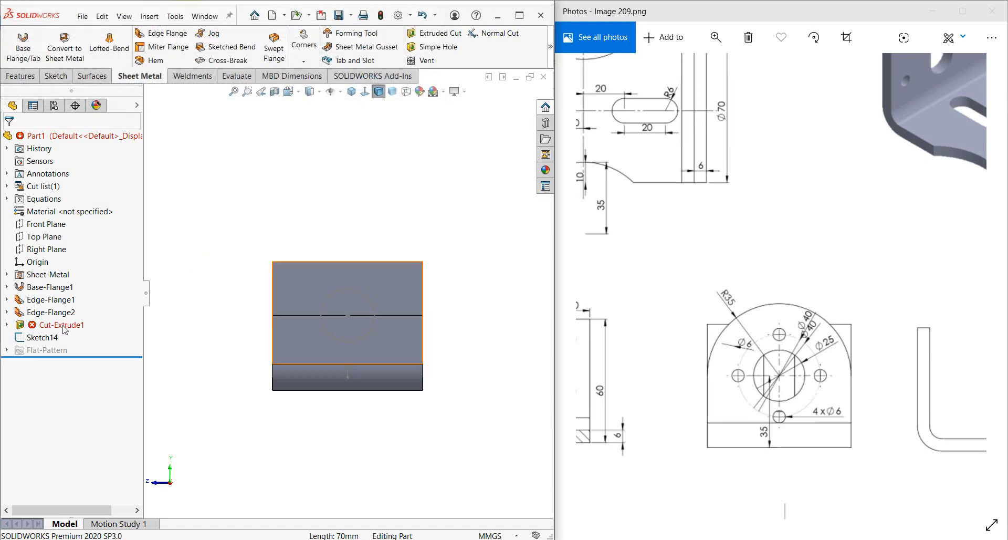
Delete the extruded cut that rounded the flange, keeping its sketch.
{"action": "left_click", "coordinate": [53, 324]}
{"action": "left_click", "coordinate": [7, 325]}
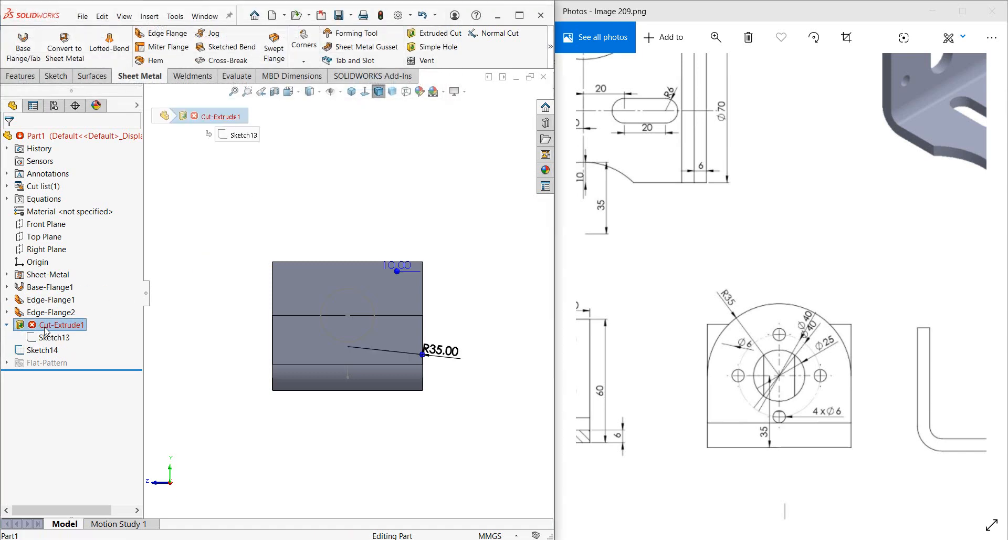
{"action": "right_click", "coordinate": [47, 330]}
{"action": "left_click", "coordinate": [74, 399]}
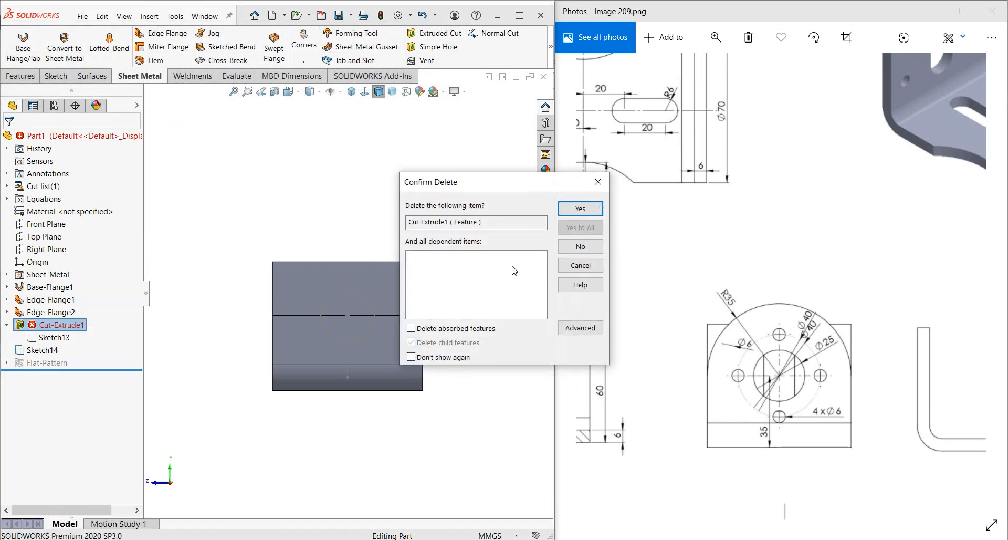
{"action": "left_click", "coordinate": [580, 209]}
Edit the deleted cut's sketch and remove its construction line, straight lines and R35 arc.
{"action": "left_click", "coordinate": [40, 326]}
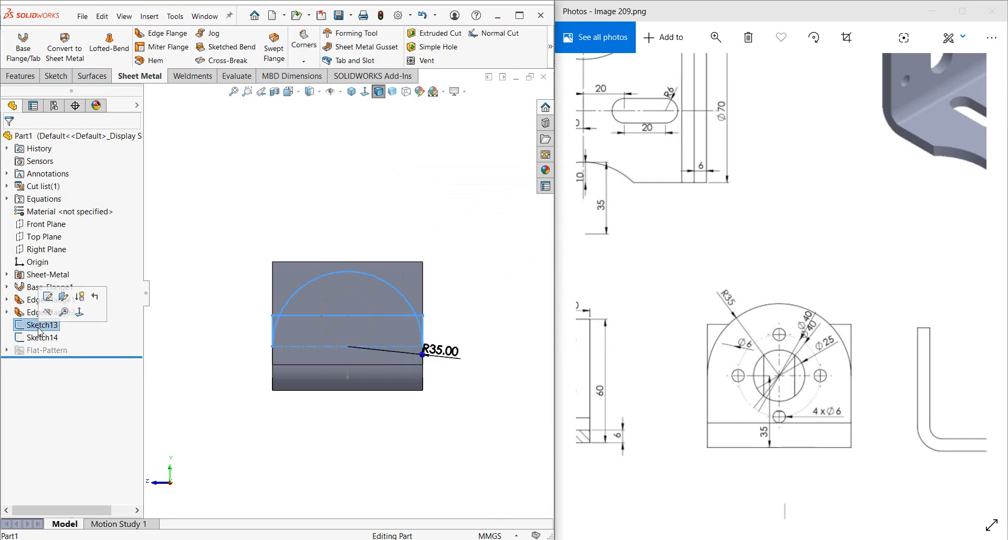
{"action": "left_click", "coordinate": [47, 297]}
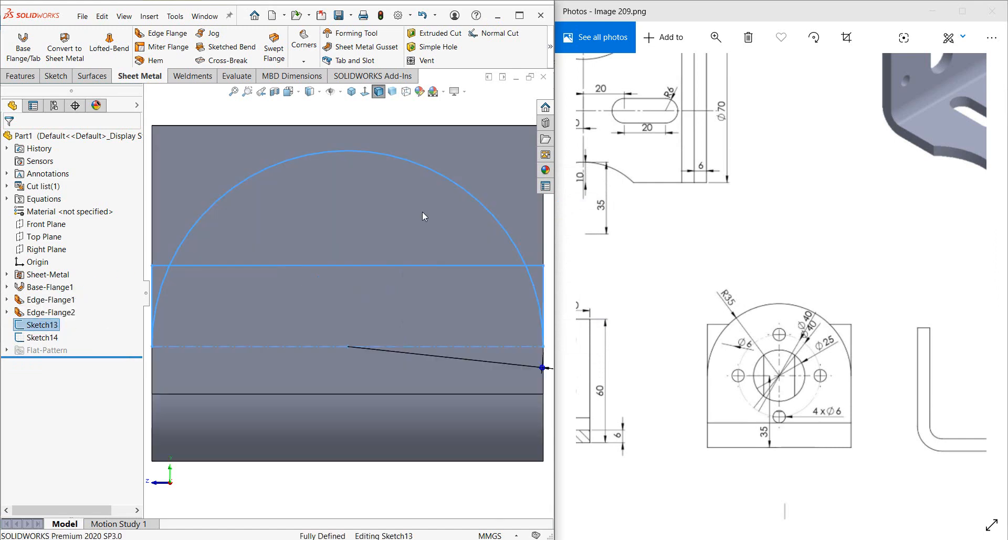
{"action": "left_click", "coordinate": [423, 324]}
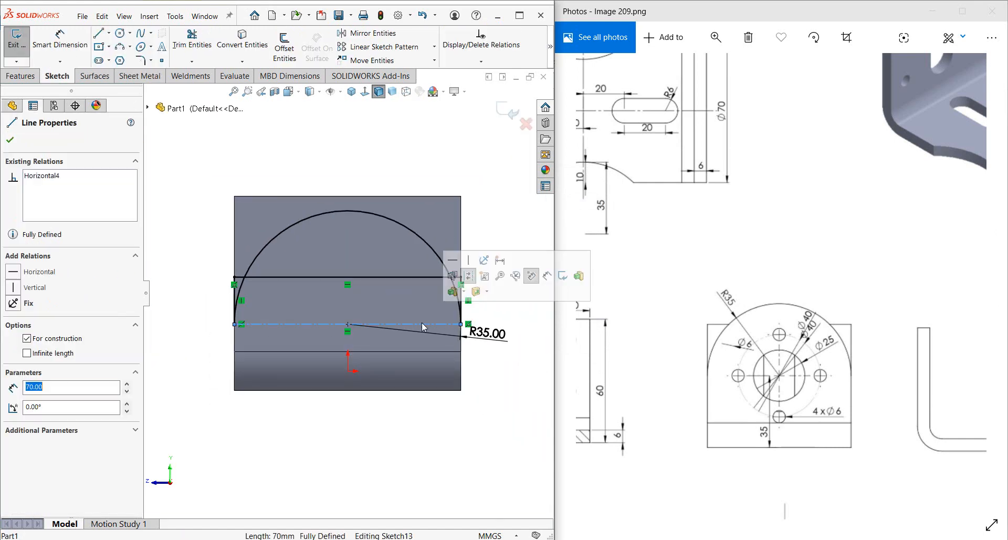
{"action": "key", "text": "Delete"}
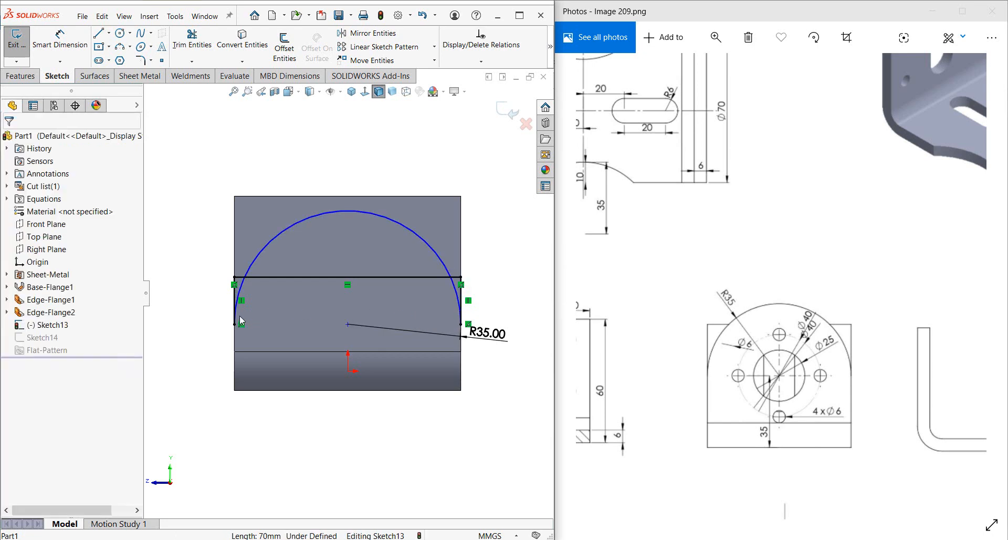
{"action": "left_click", "coordinate": [313, 277]}
{"action": "key", "text": "Escape"}
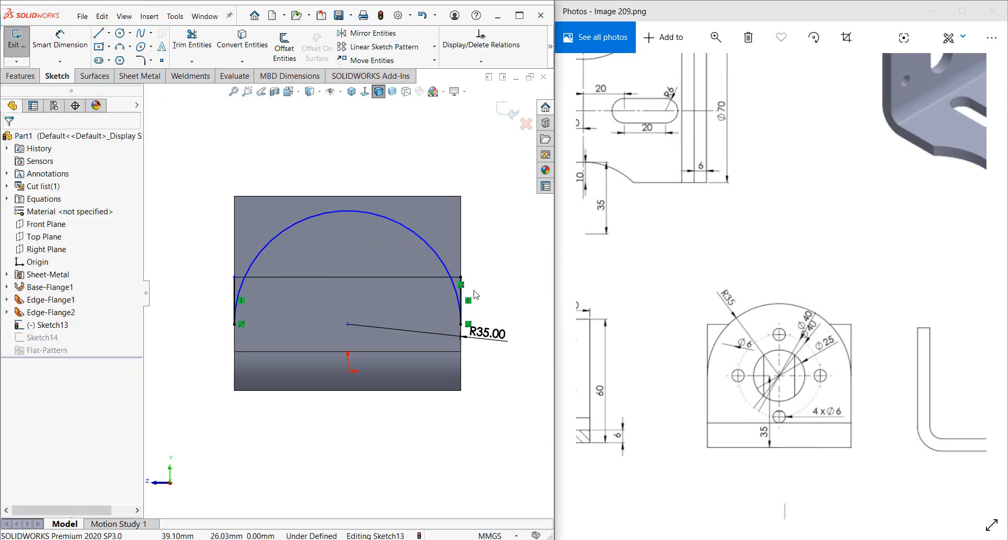
{"action": "left_click", "coordinate": [462, 324]}
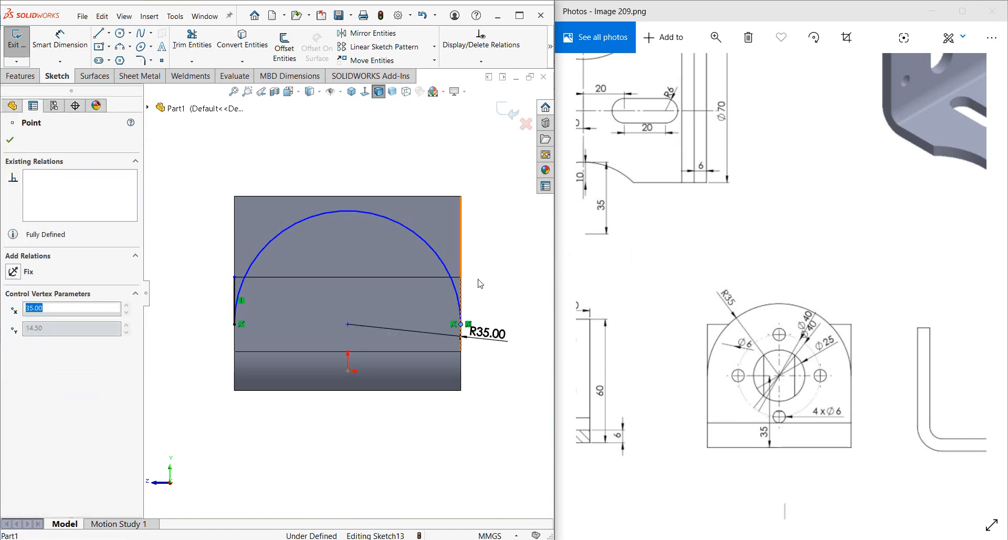
{"action": "left_click", "coordinate": [429, 243]}
{"action": "key", "text": "Delete"}
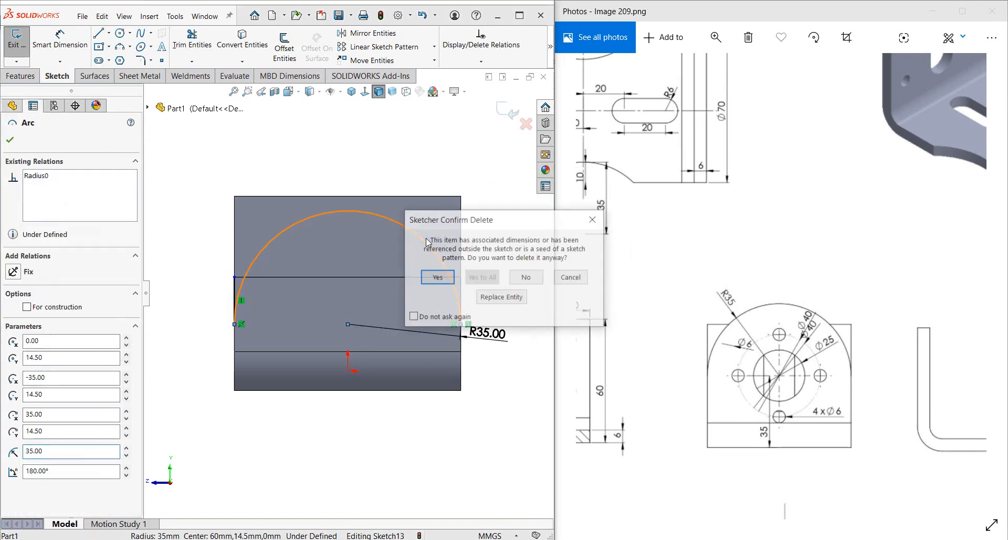
{"action": "left_click", "coordinate": [438, 275]}
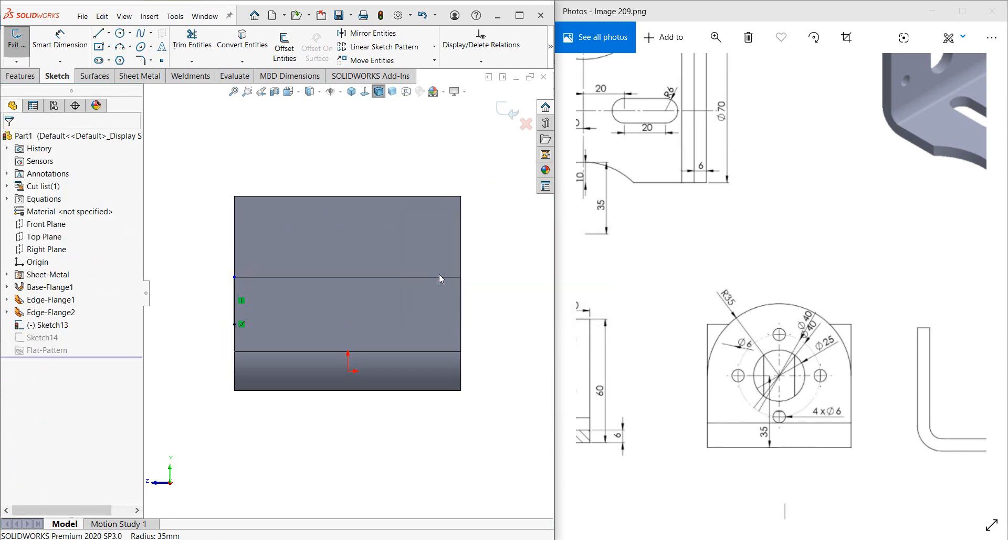
{"action": "left_click", "coordinate": [235, 290]}
{"action": "left_click", "coordinate": [201, 212]}
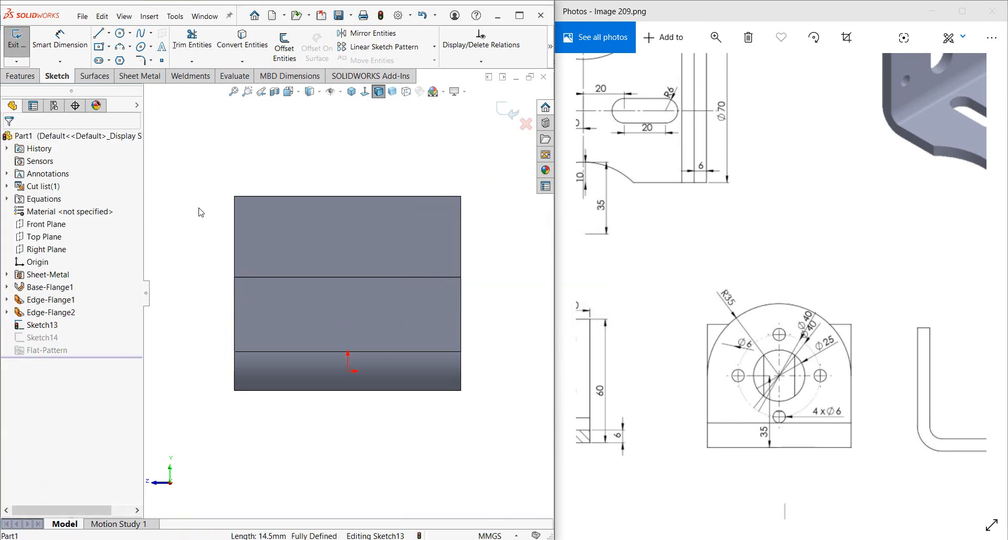
Draw a three-point R35 arc between the ends of the shortened flange's top edge and close it with a straight line.
{"action": "left_click", "coordinate": [121, 51]}
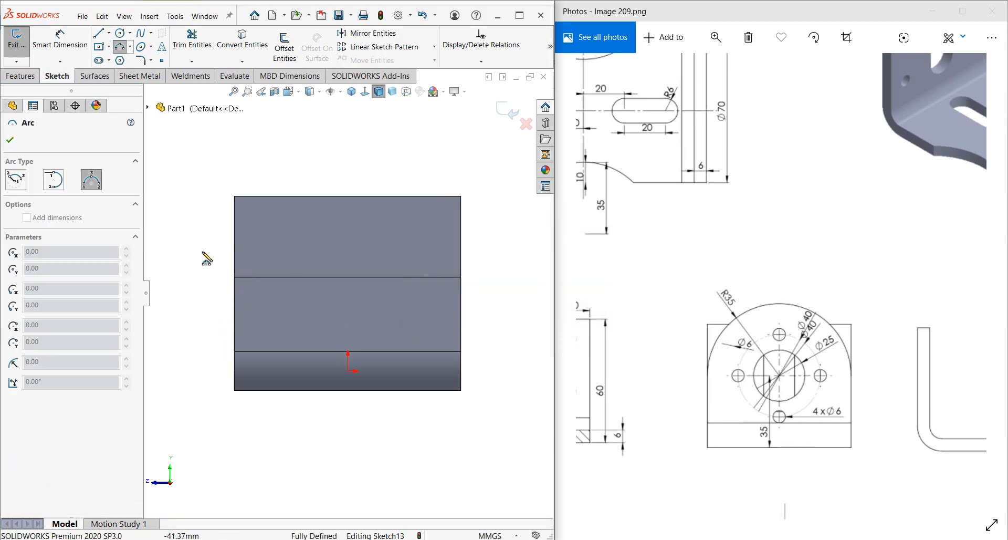
{"action": "left_click", "coordinate": [235, 277]}
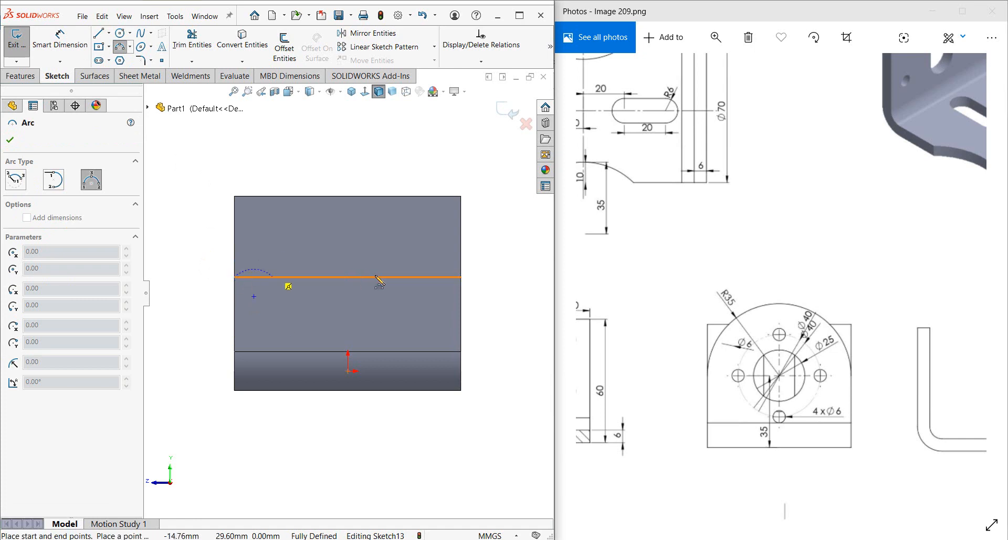
{"action": "left_click", "coordinate": [461, 277]}
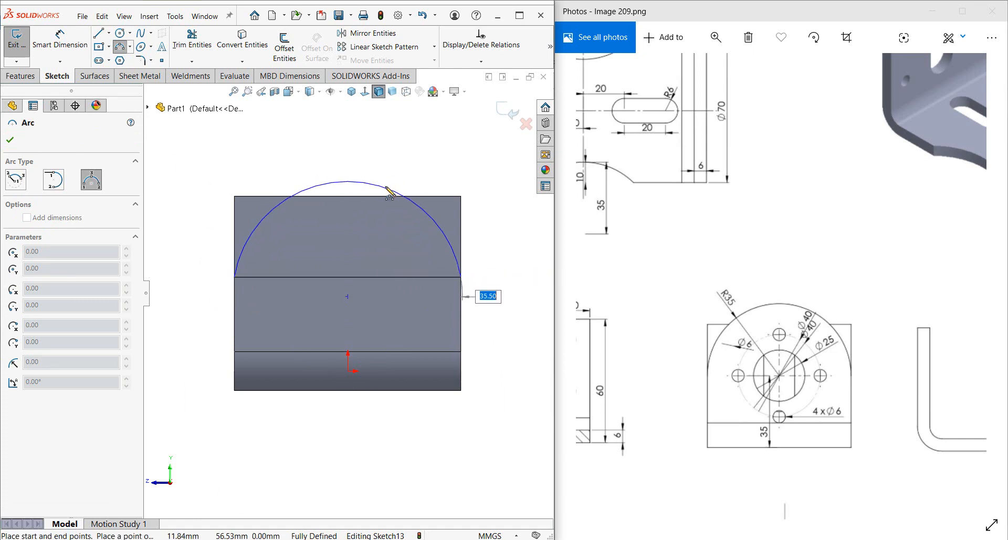
{"action": "key", "text": "Return"}
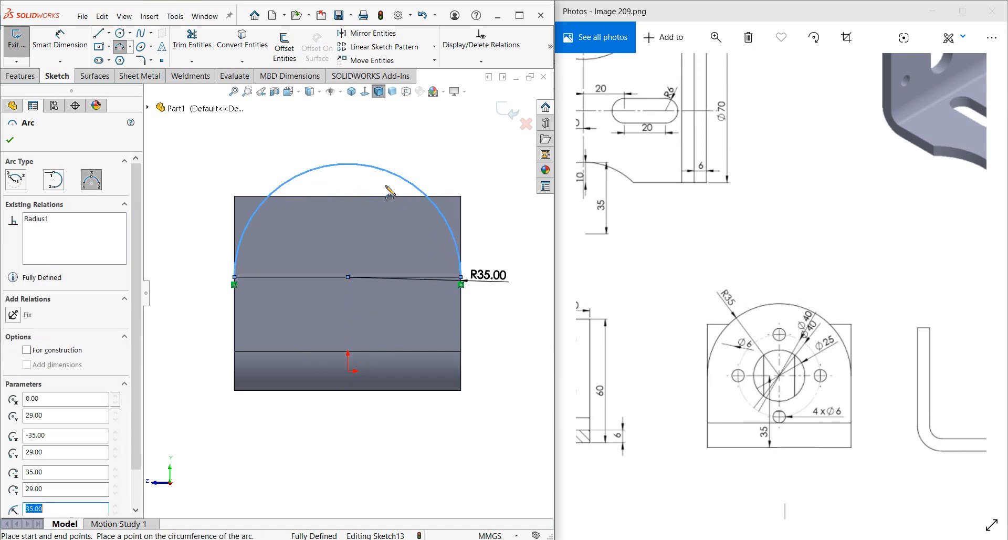
{"action": "key", "text": "Escape"}
{"action": "key", "text": "l"}
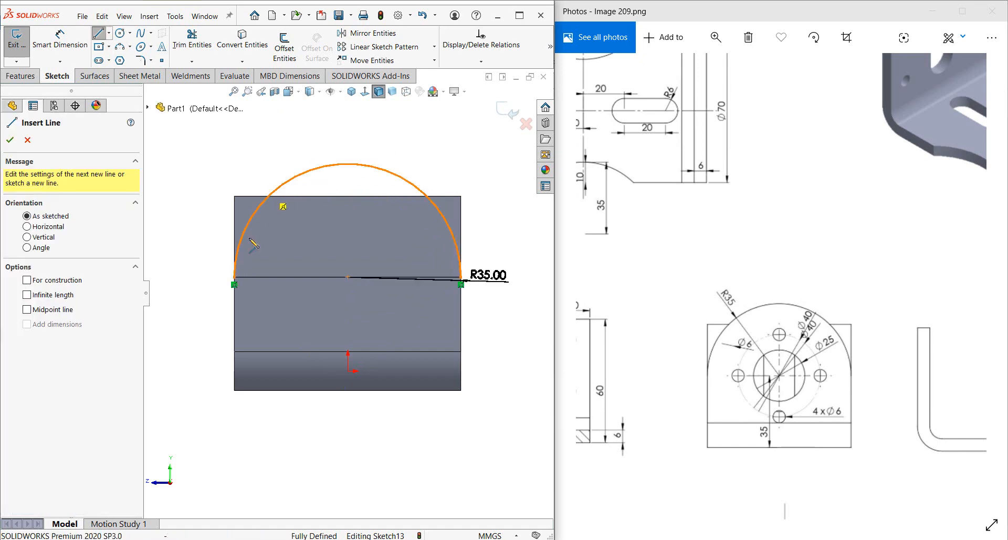
{"action": "left_click_drag", "start_coordinate": [234, 277], "coordinate": [461, 277]}
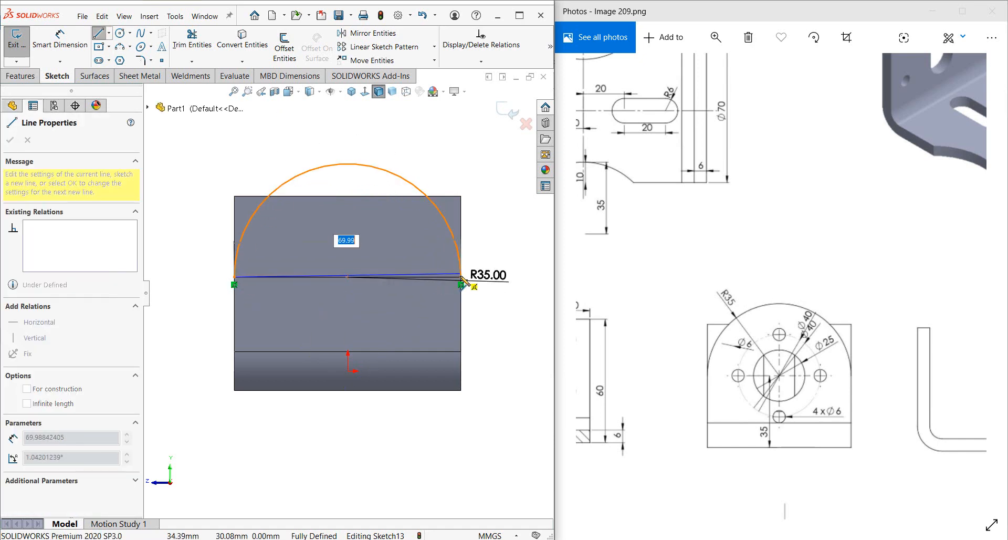
{"action": "key", "text": "Escape"}
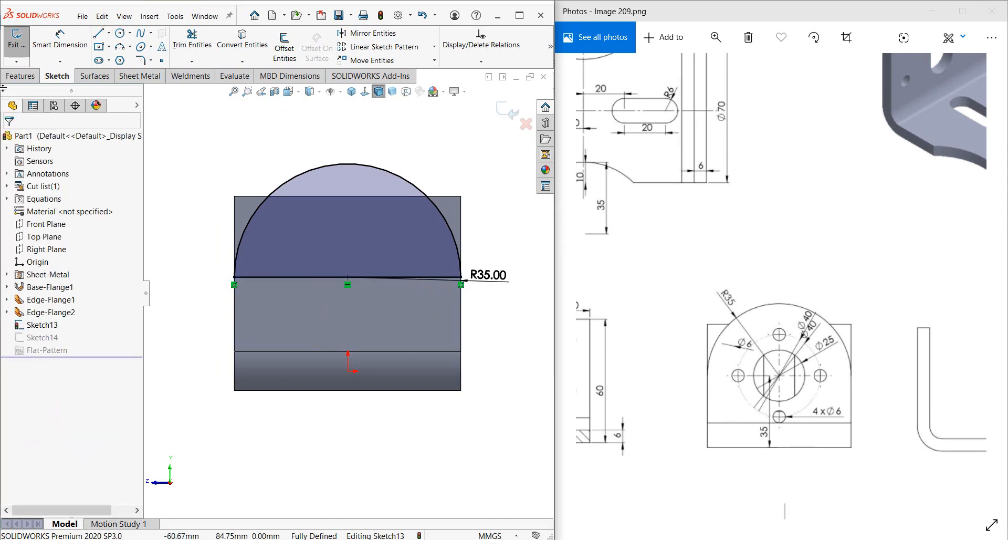
Extrude the R35 half-round profile with its direction reversed and its depth linked to the sheet thickness.
{"action": "left_click", "coordinate": [20, 76]}
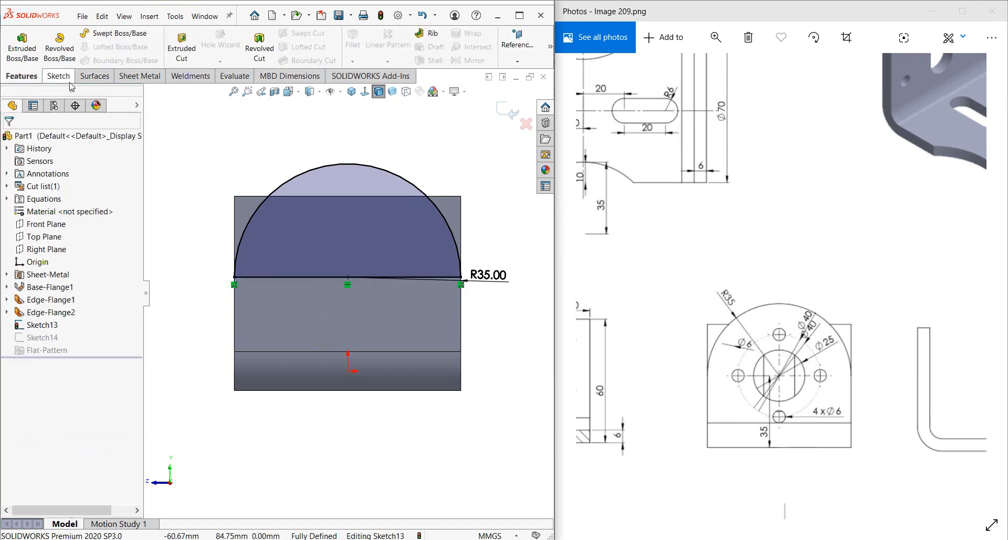
{"action": "left_click", "coordinate": [23, 44]}
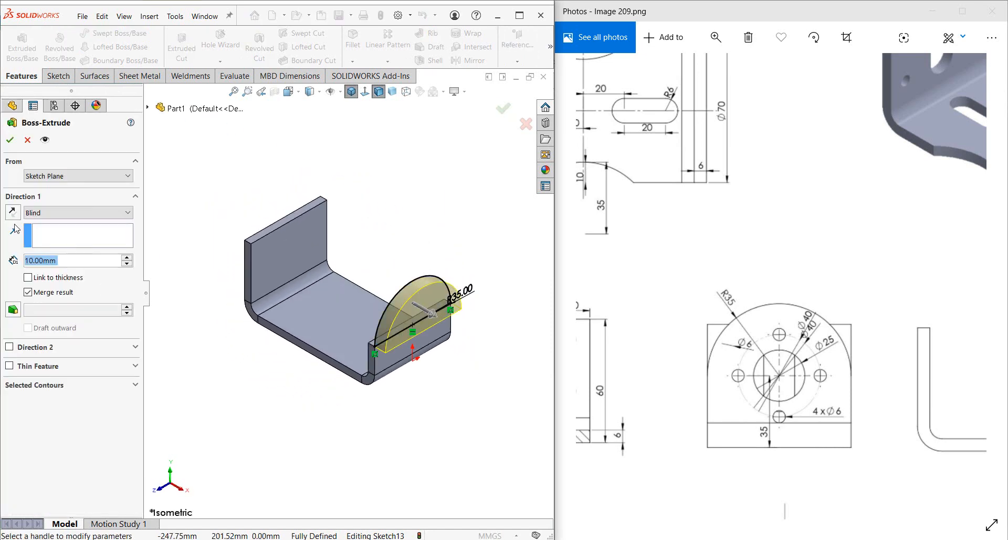
{"action": "left_click", "coordinate": [12, 212]}
{"action": "left_click", "coordinate": [28, 278]}
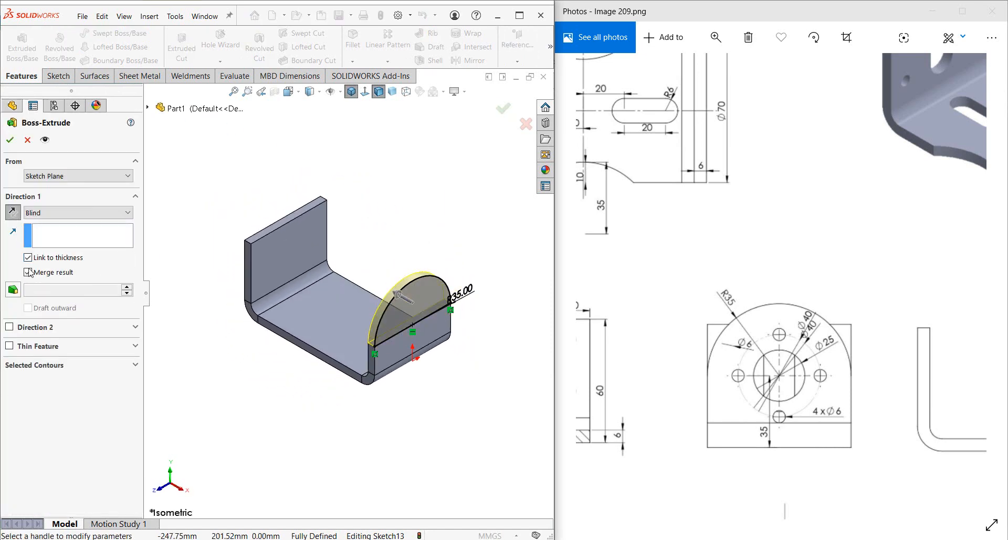
{"action": "left_click", "coordinate": [10, 140]}
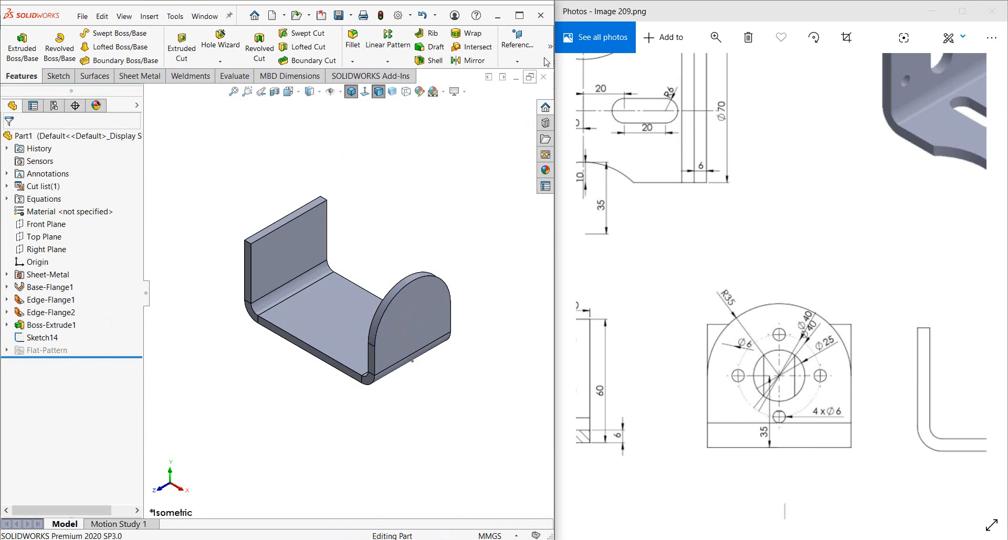
{"action": "mouse_move", "coordinate": [550, 46]}
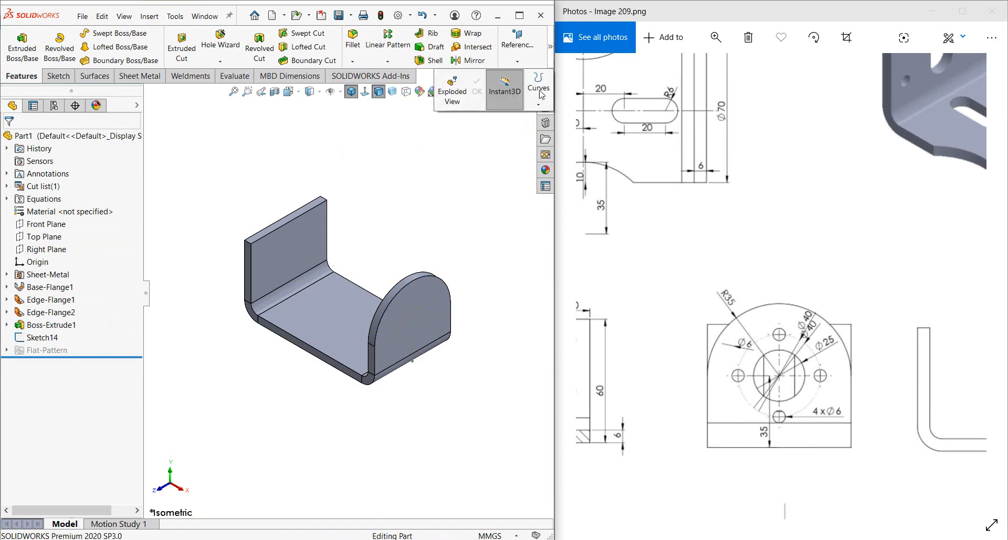
{"action": "left_click", "coordinate": [131, 77]}
{"action": "mouse_move", "coordinate": [550, 47]}
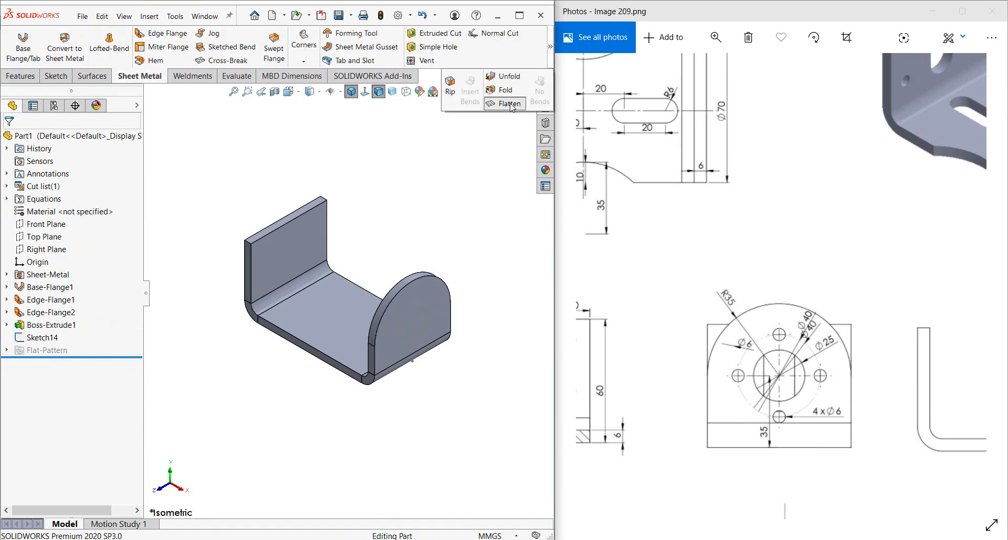
{"action": "left_click", "coordinate": [486, 102]}
{"action": "left_click", "coordinate": [508, 114]}
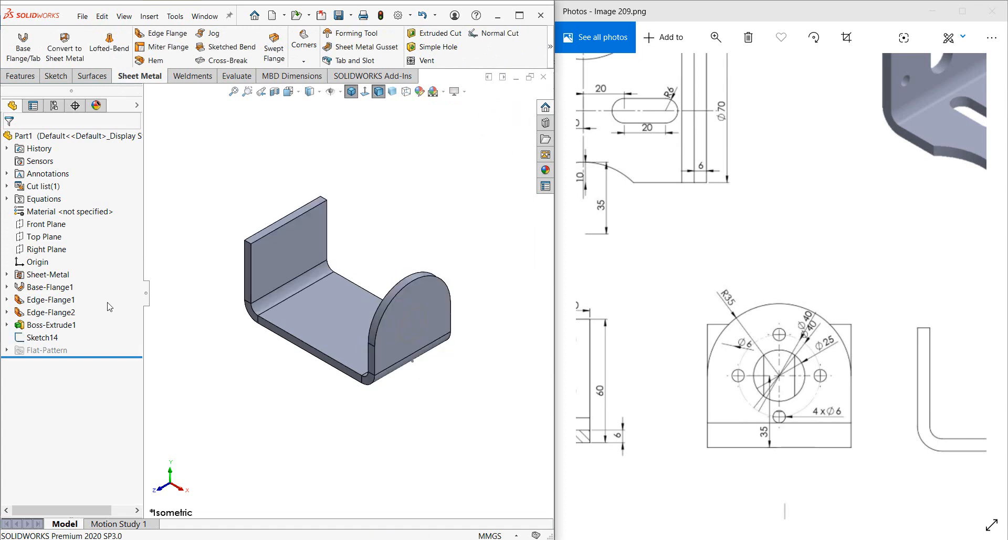
Reopen the remaining 25 mm circle sketch and cut it through the rounded flange, linking the depth to the sheet thickness.
{"action": "left_click", "coordinate": [52, 325]}
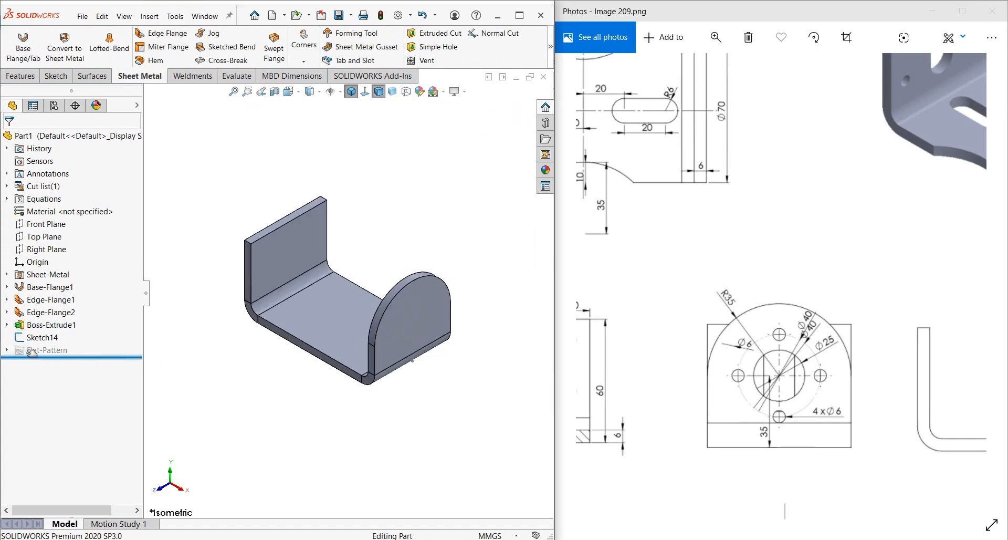
{"action": "left_click", "coordinate": [40, 338]}
{"action": "left_click", "coordinate": [47, 306]}
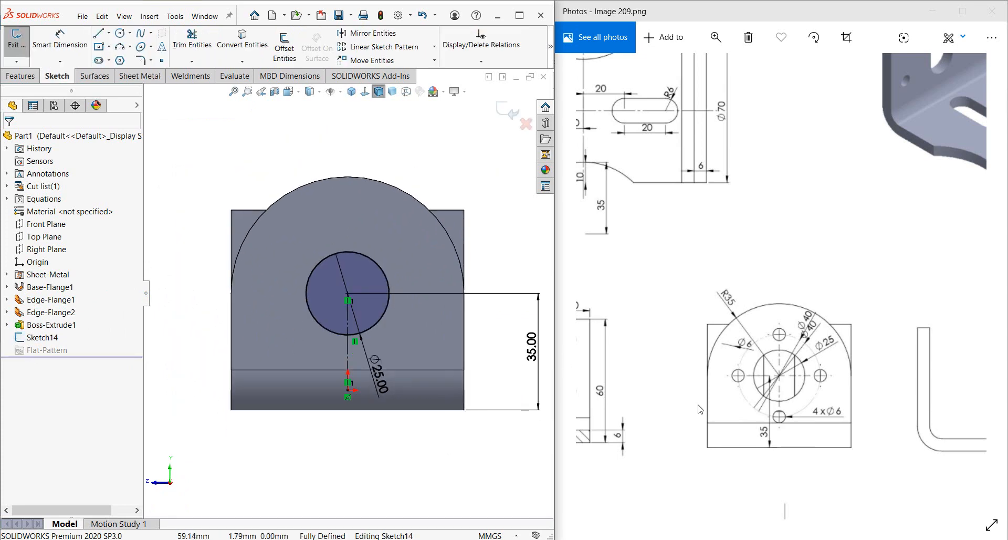
{"action": "right_click", "coordinate": [181, 130]}
{"action": "left_click", "coordinate": [213, 115]}
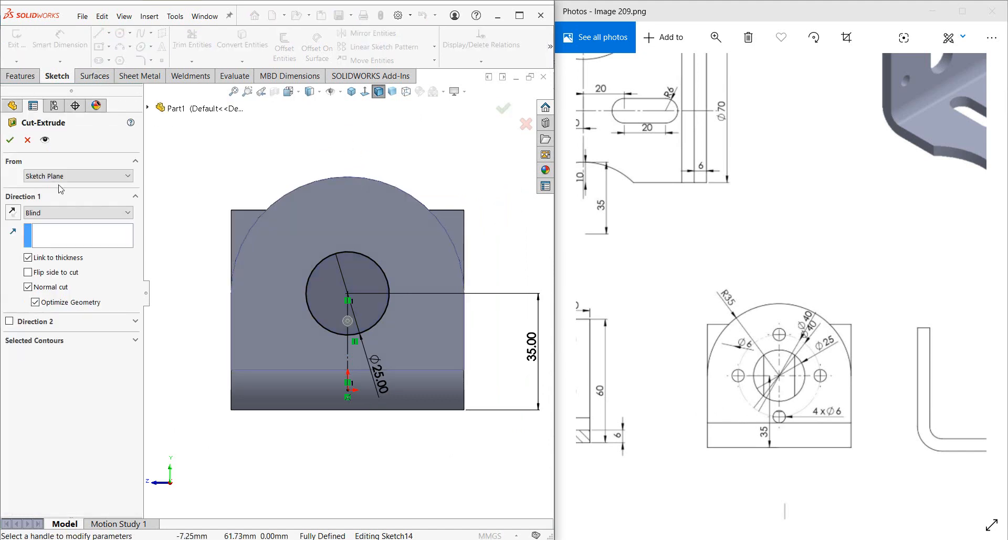
{"action": "left_click", "coordinate": [352, 92]}
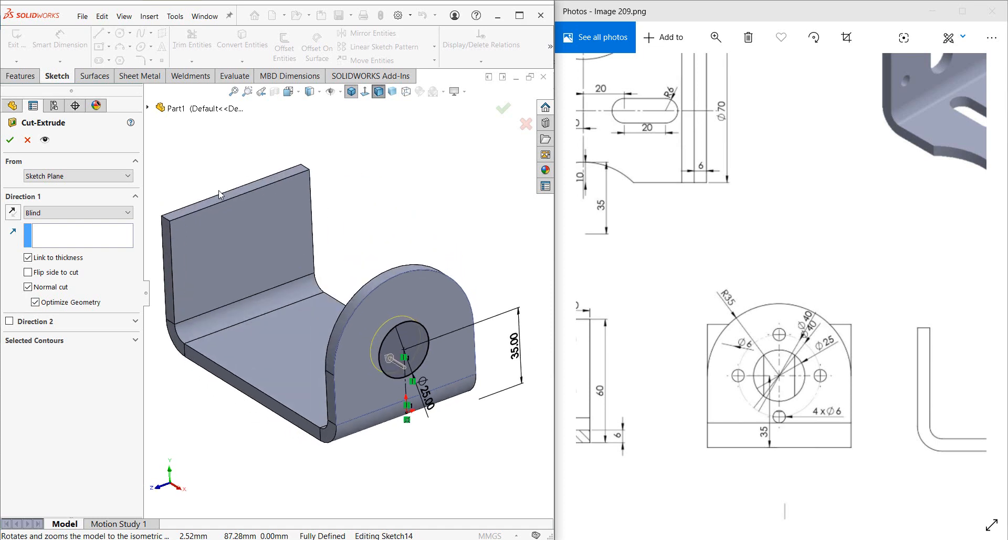
{"action": "left_click", "coordinate": [10, 140]}
Sketch a construction circle about 41 mm in diameter on the rounded flange's outer face, concentric with the 25 mm hole.
{"action": "left_click", "coordinate": [396, 311]}
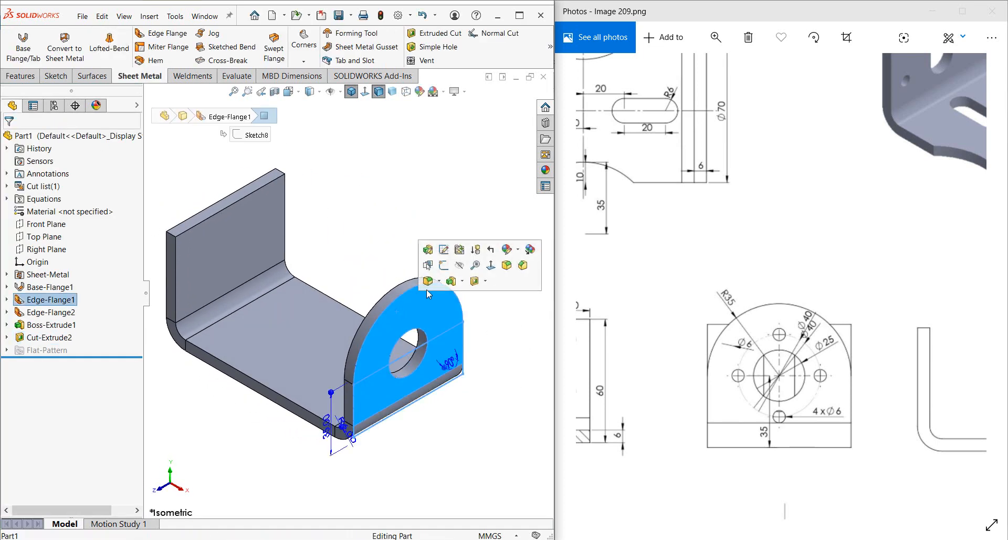
{"action": "left_click", "coordinate": [445, 266]}
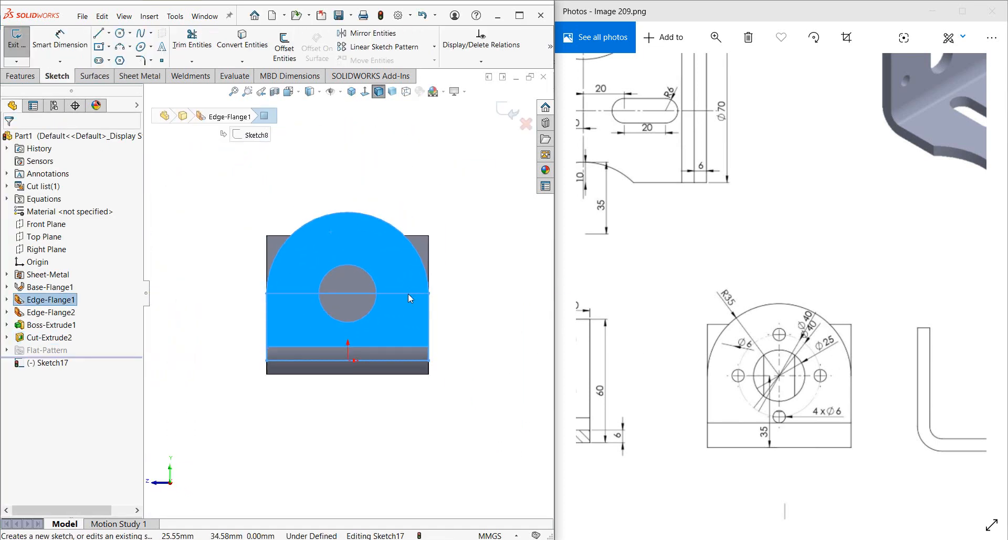
{"action": "key", "text": "c"}
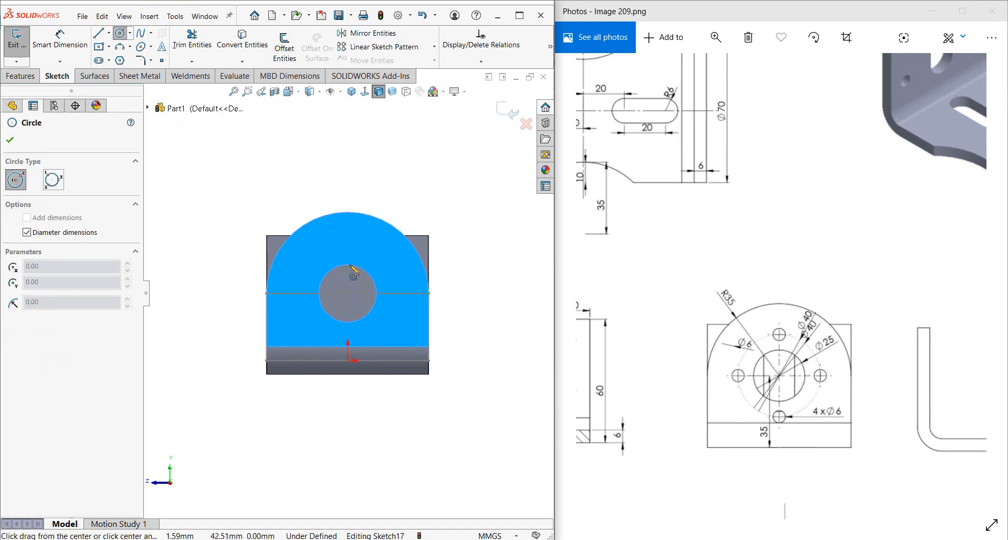
{"action": "left_click", "coordinate": [348, 293]}
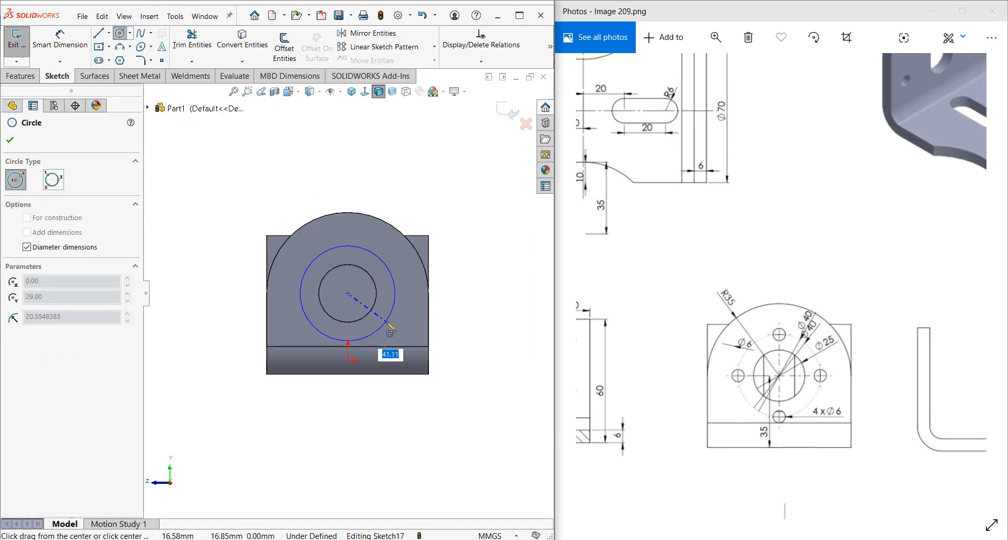
{"action": "left_click", "coordinate": [390, 327]}
{"action": "key", "text": "Escape"}
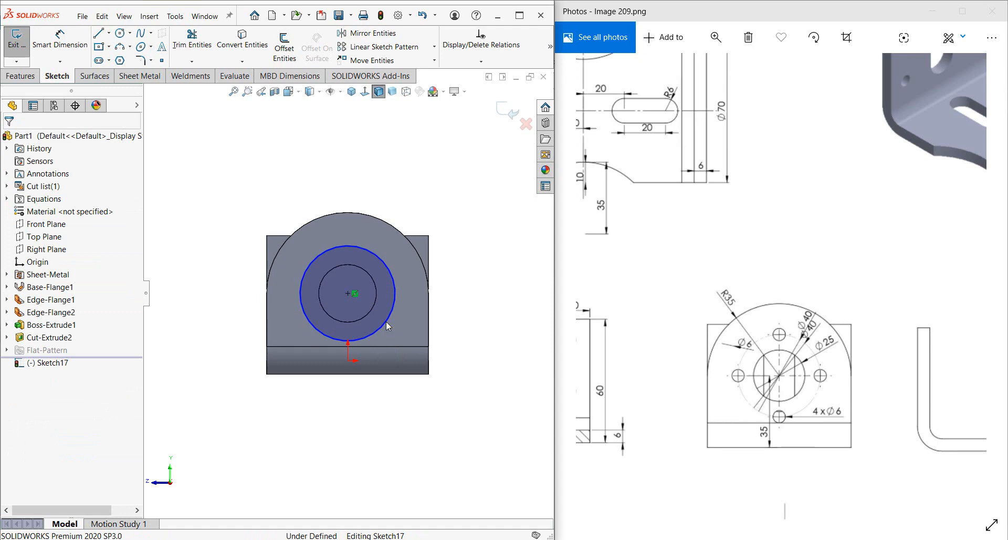
{"action": "left_click", "coordinate": [386, 320]}
{"action": "left_click", "coordinate": [440, 290]}
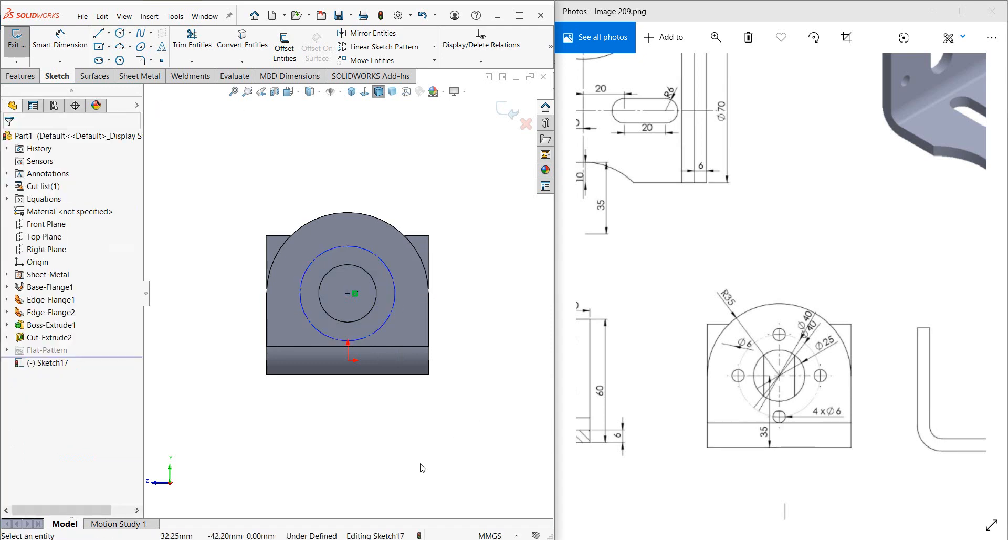
{"action": "key", "text": "c"}
{"action": "key", "text": "Escape"}
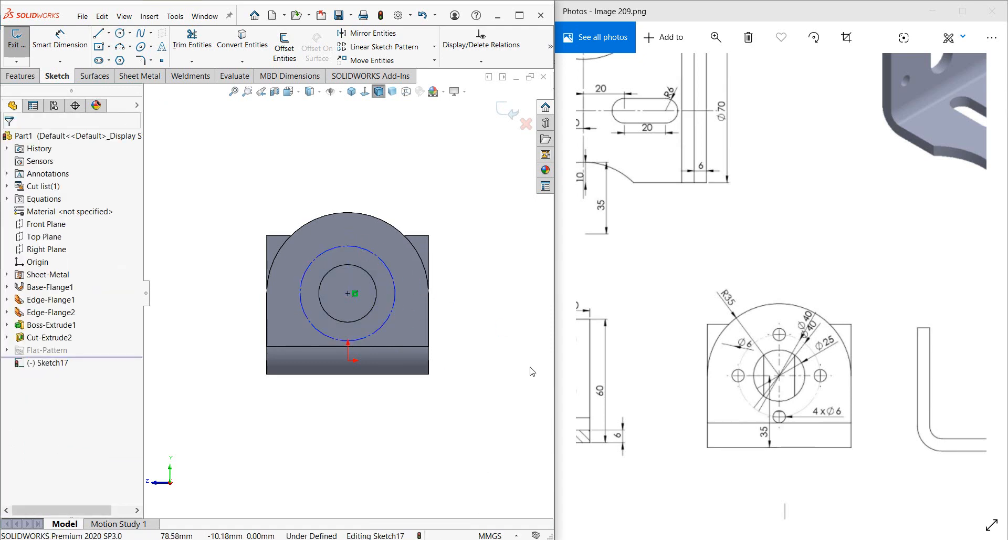
Set the construction circle's diameter to 40 mm.
{"action": "key", "text": "d"}
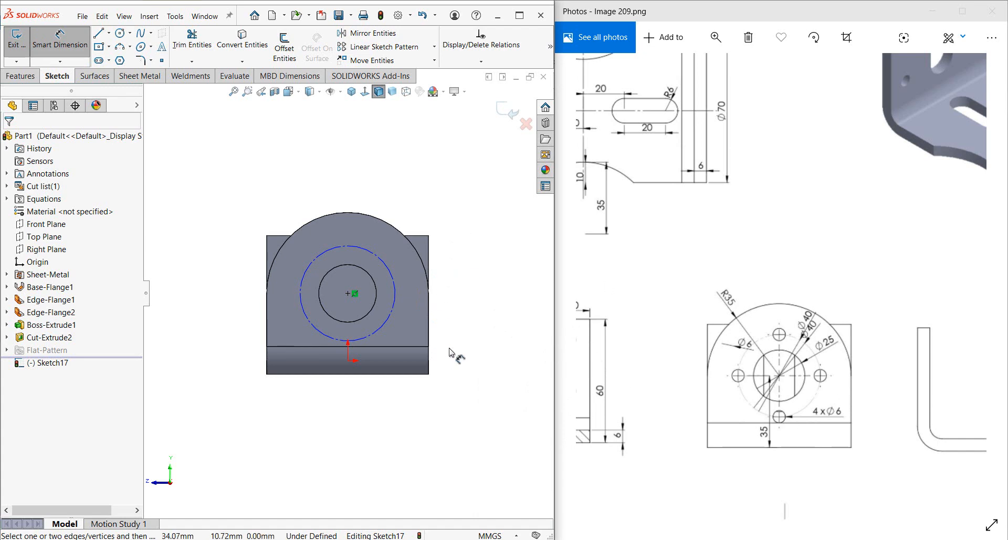
{"action": "left_click", "coordinate": [394, 286]}
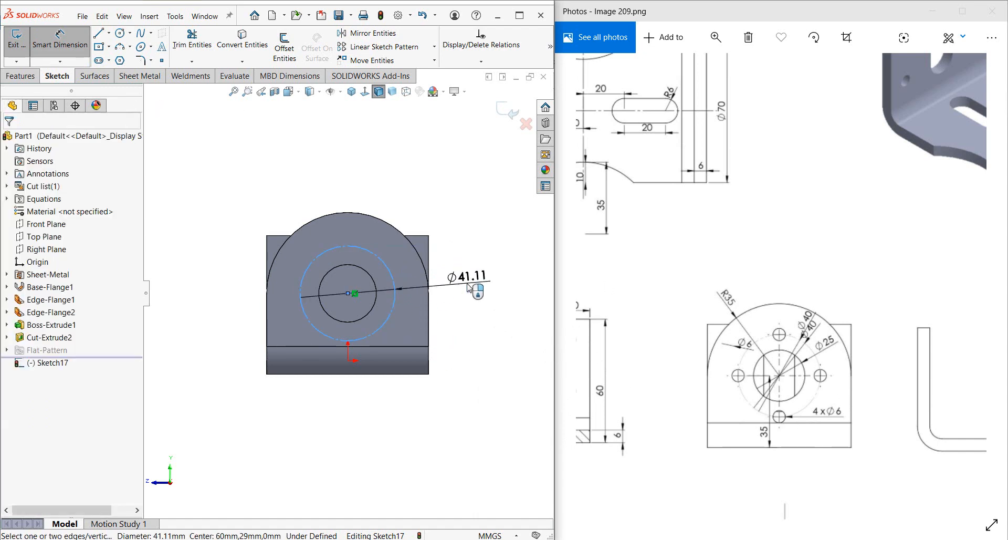
{"action": "left_click", "coordinate": [469, 288]}
{"action": "type", "text": "40"}
{"action": "key", "text": "Return"}
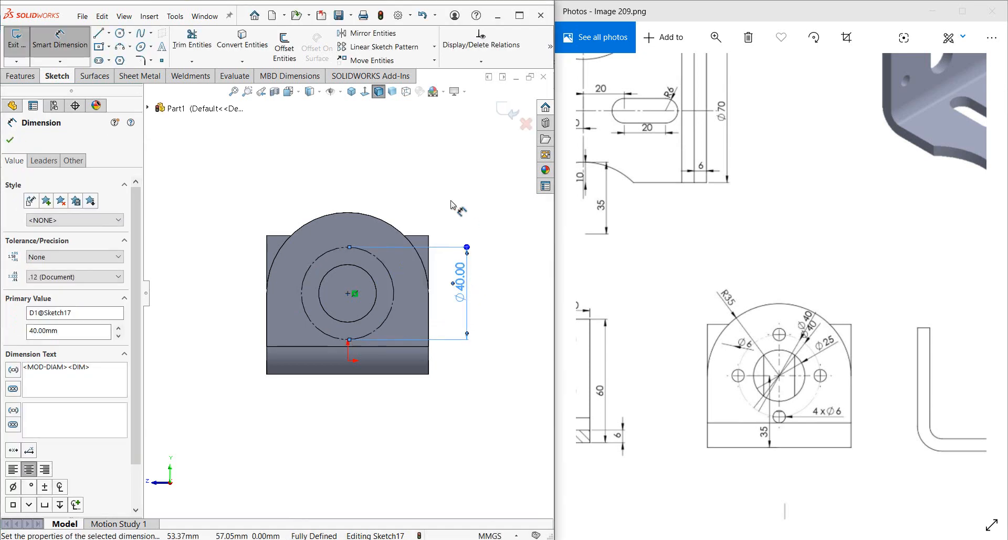
{"action": "key", "text": "Escape"}
Draw a 6 mm circle centred on the top point of the 40 mm construction circle.
{"action": "key", "text": "c"}
{"action": "left_click", "coordinate": [347, 247]}
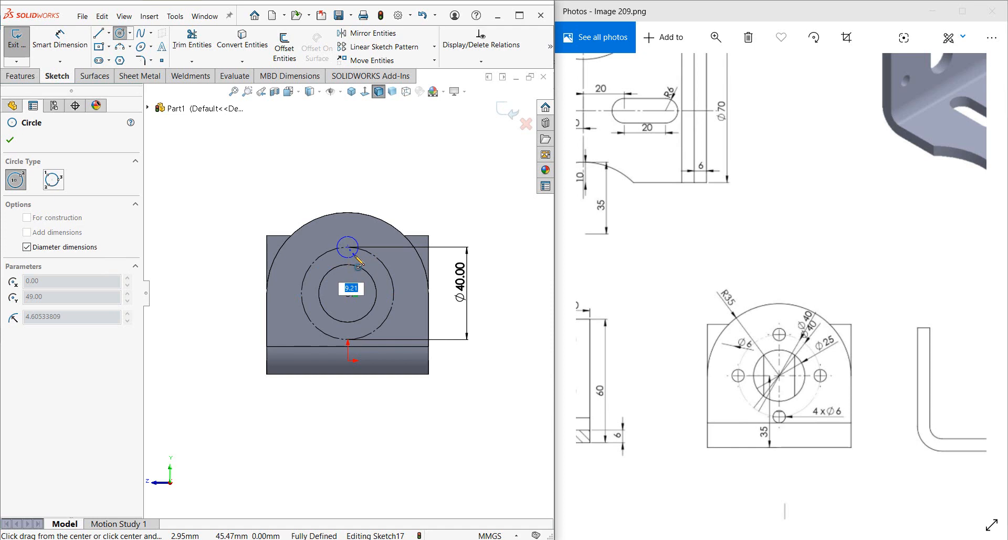
{"action": "key", "text": "Return"}
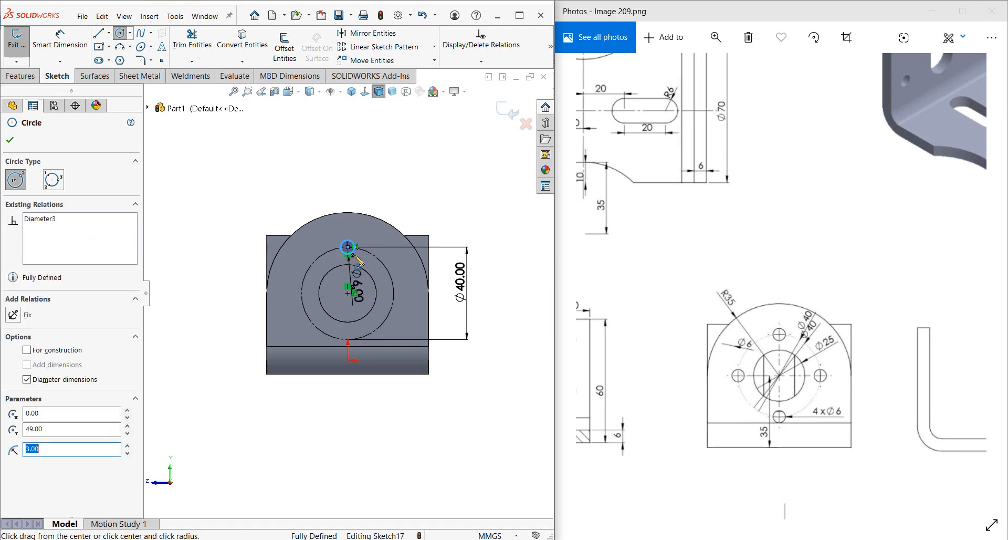
{"action": "key", "text": "Escape"}
{"action": "scroll", "coordinate": [354, 254], "scroll_direction": "down", "scroll_amount": 1}
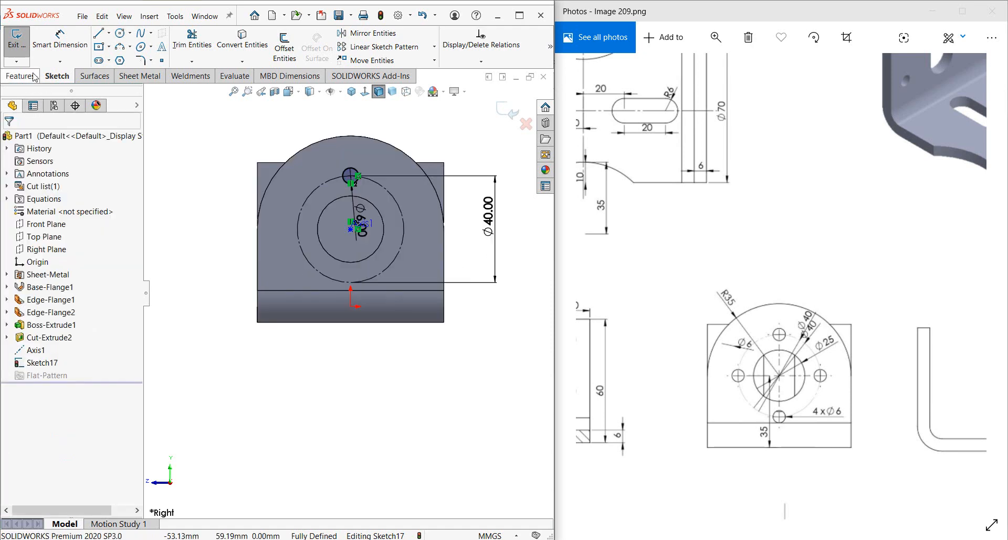
Cut the 6 mm circle through the rounded flange with the depth linked to the sheet thickness.
{"action": "left_click", "coordinate": [35, 78]}
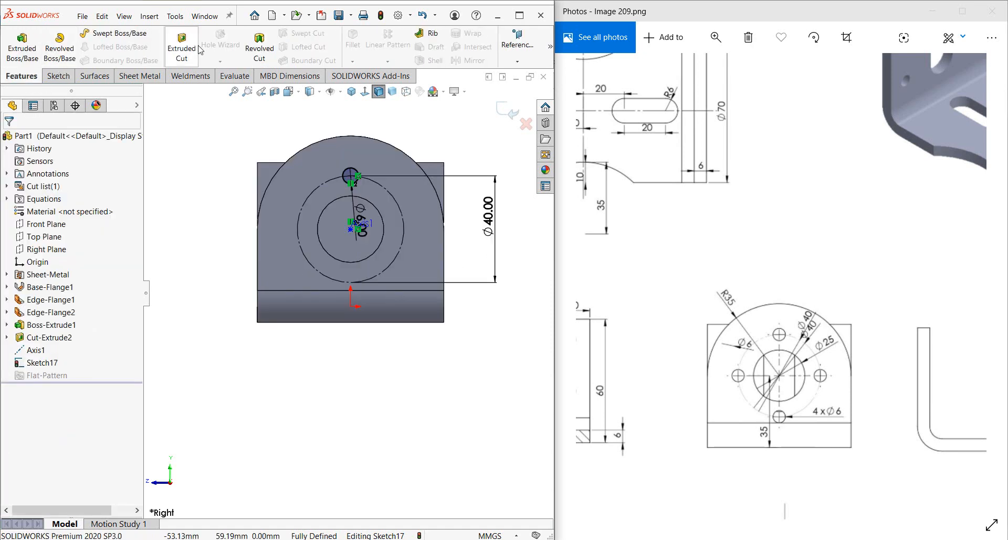
{"action": "left_click", "coordinate": [181, 46]}
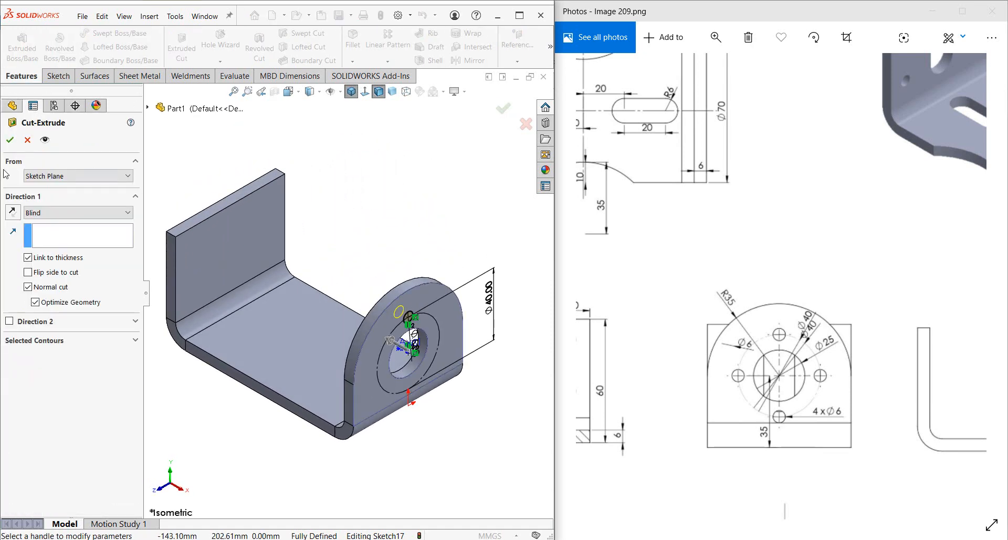
{"action": "left_click", "coordinate": [10, 140]}
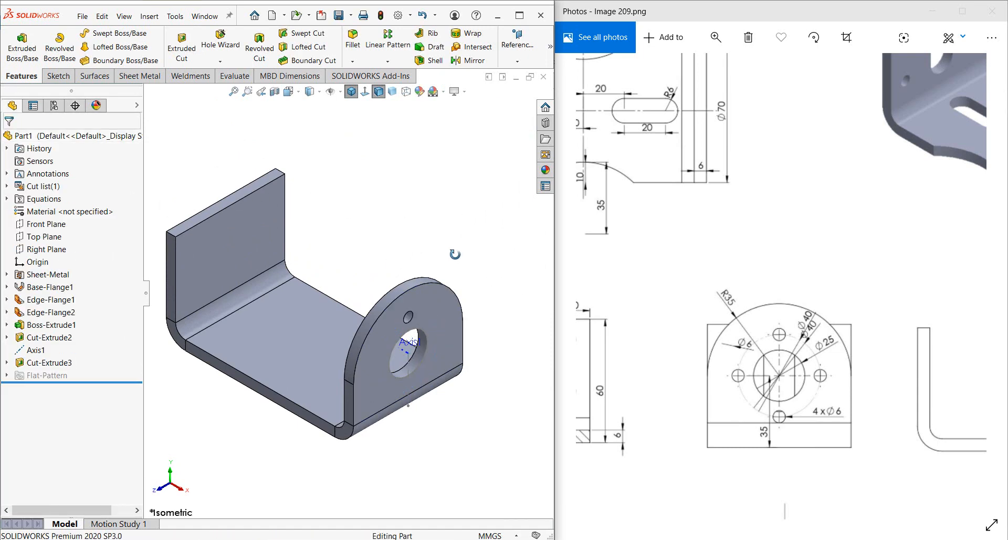
Circular-pattern the 6 mm hole about the axis of the 25 mm hole with 4 equally spaced instances over 360 degrees.
{"action": "middle_click_drag", "start_coordinate": [454, 254], "coordinate": [399, 239]}
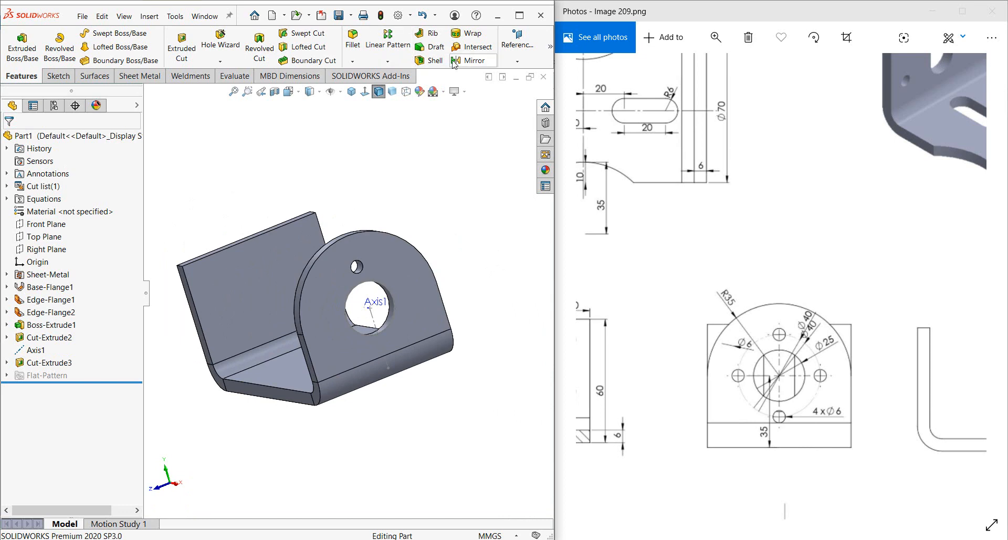
{"action": "left_click", "coordinate": [388, 61]}
{"action": "left_click", "coordinate": [402, 87]}
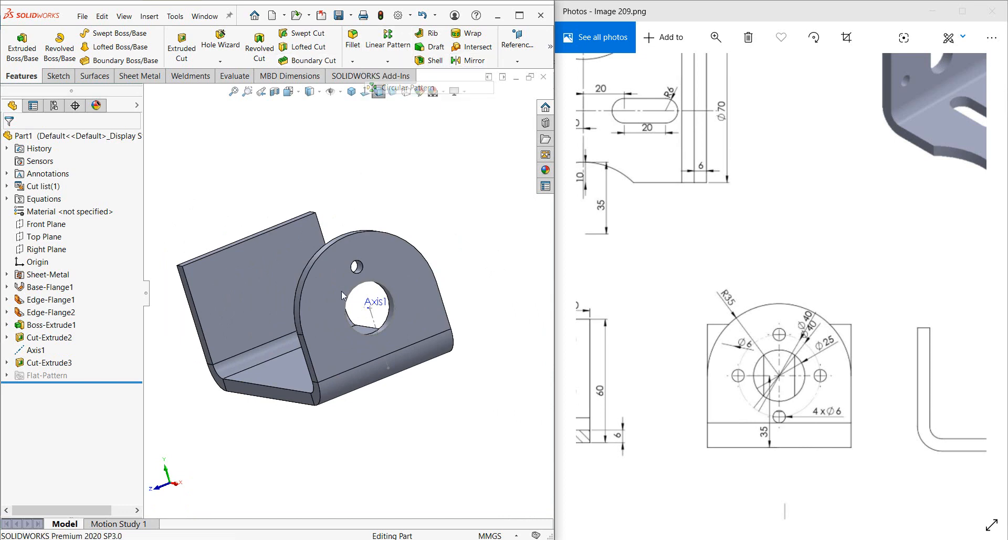
{"action": "scroll", "coordinate": [369, 310], "scroll_direction": "down", "scroll_amount": 5}
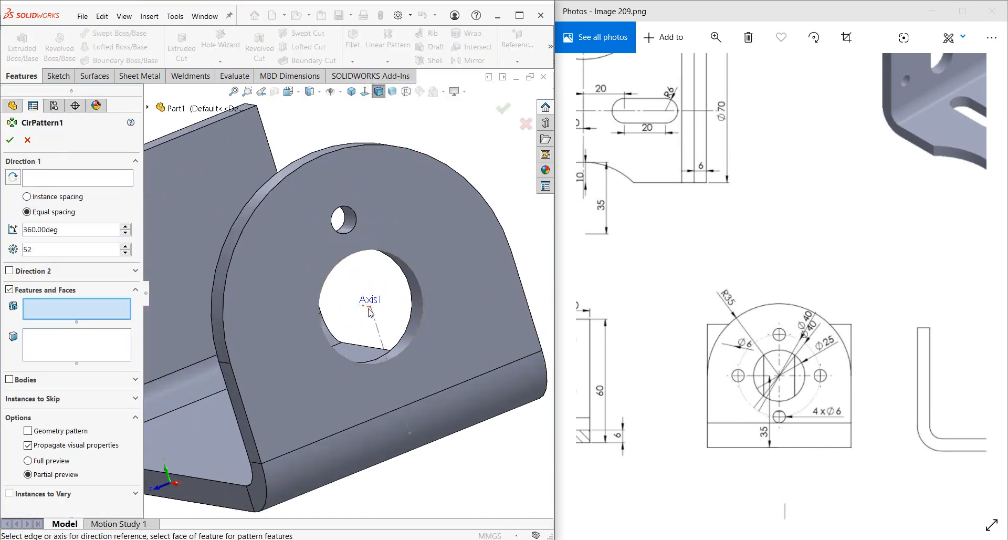
{"action": "left_click", "coordinate": [371, 313]}
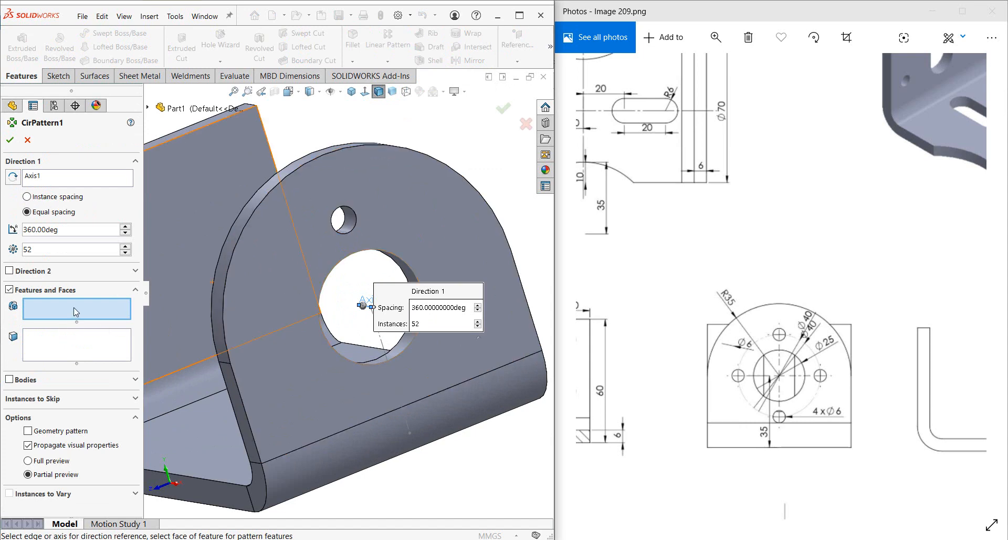
{"action": "left_click", "coordinate": [353, 221]}
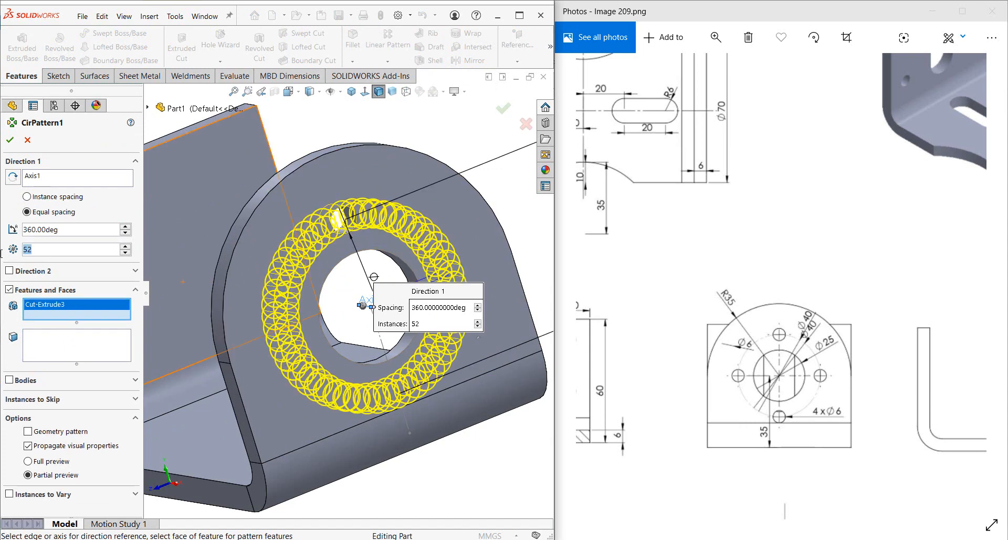
{"action": "type", "text": "4"}
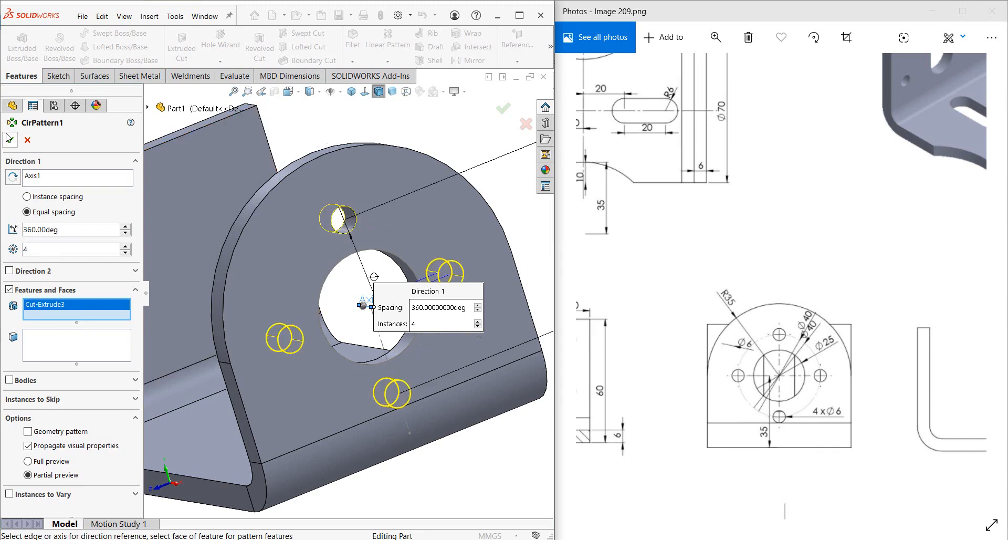
{"action": "left_click", "coordinate": [10, 139]}
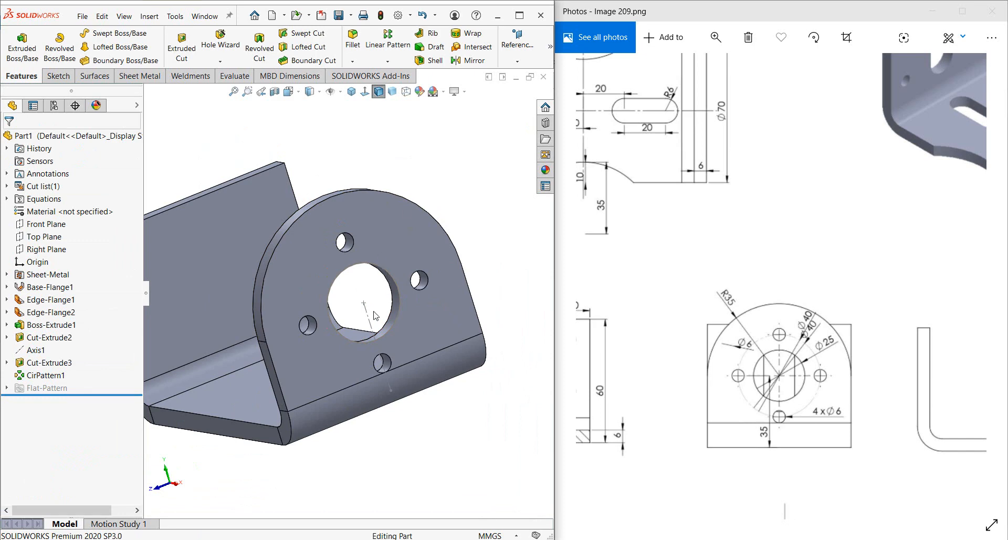
{"action": "left_click", "coordinate": [387, 61]}
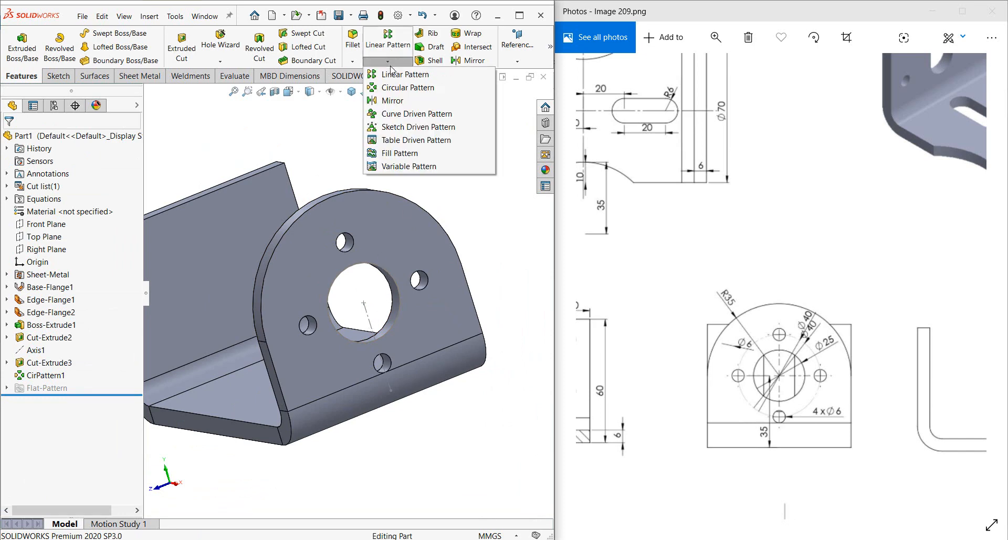
{"action": "left_click", "coordinate": [469, 188]}
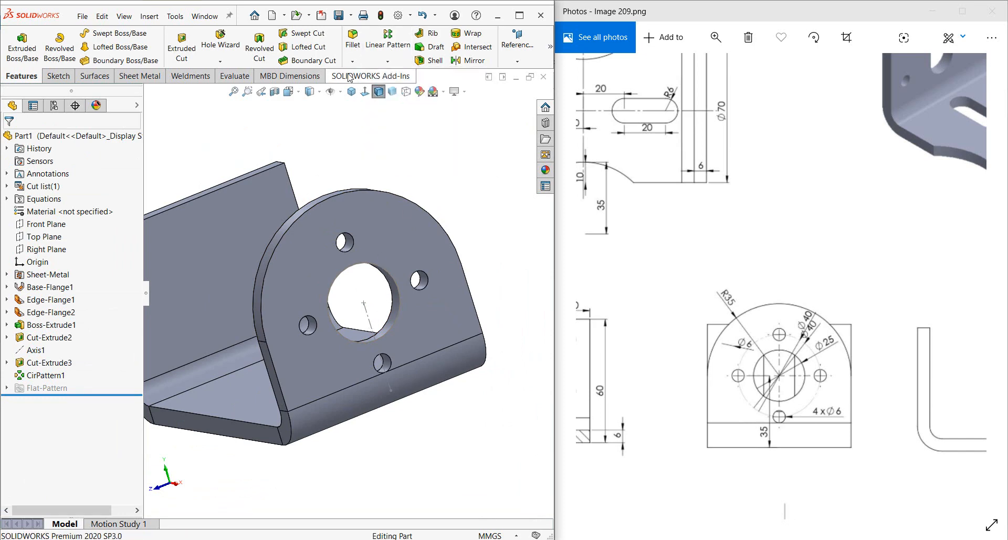
{"action": "left_click", "coordinate": [351, 91]}
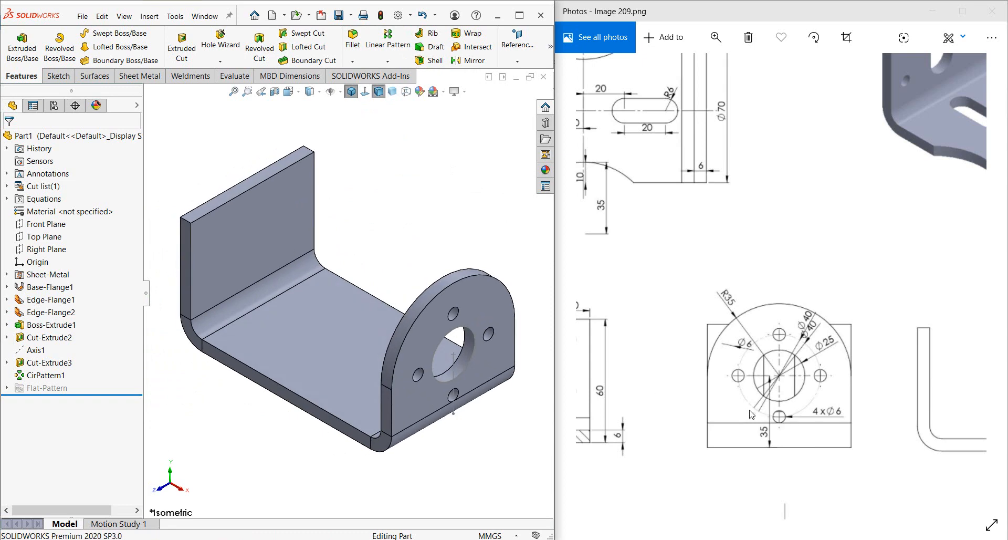
{"action": "left_click_drag", "start_coordinate": [605, 374], "coordinate": [813, 374]}
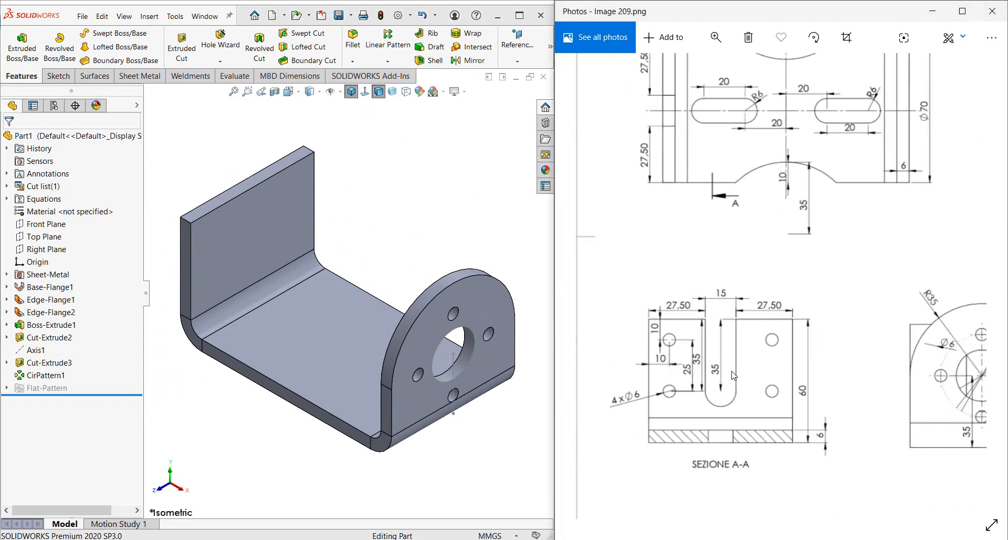
{"action": "left_click", "coordinate": [225, 249]}
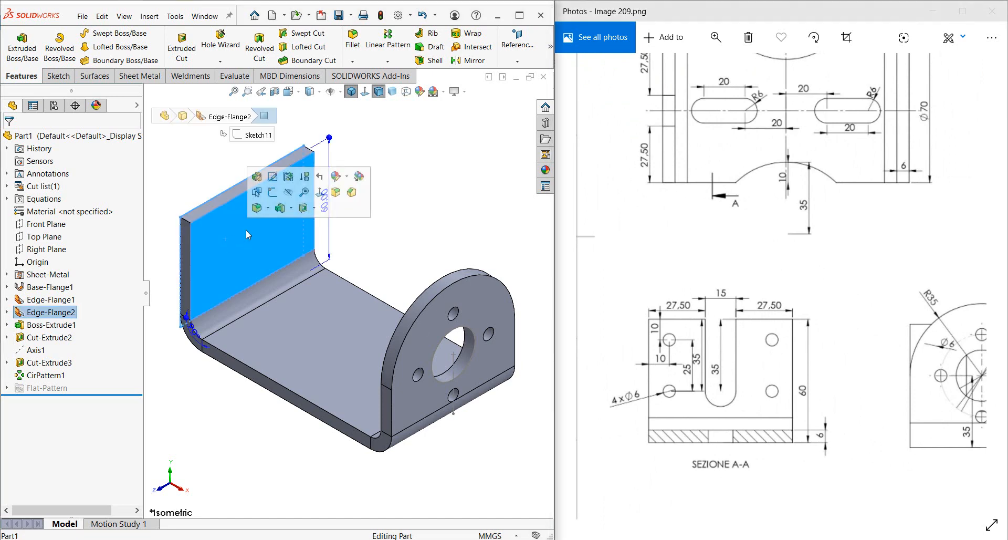
{"action": "left_click", "coordinate": [274, 196]}
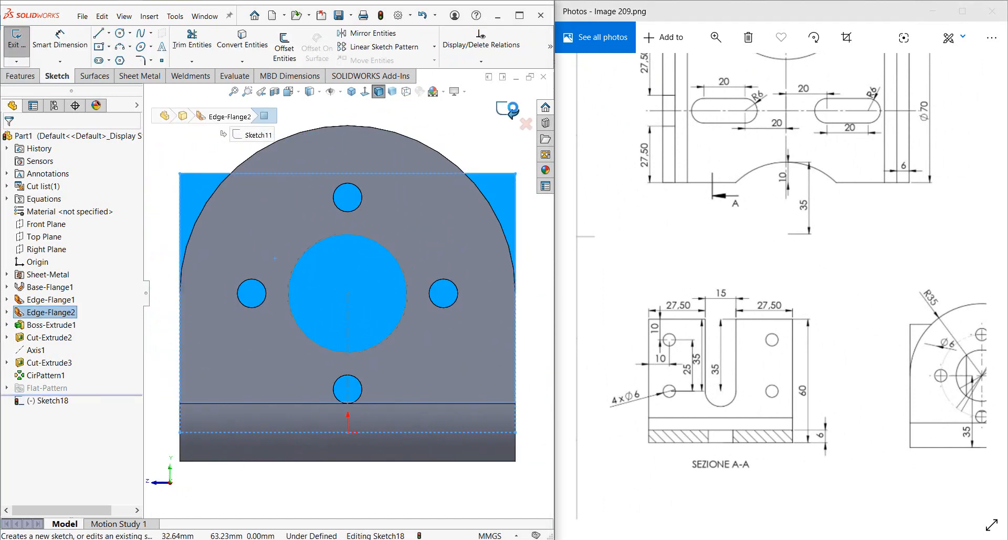
{"action": "left_click", "coordinate": [512, 111]}
Sketch a closed round-bottomed slot about 21 mm wide on the rectangular flange's outer face, starting from its upper edge.
{"action": "left_click", "coordinate": [289, 91]}
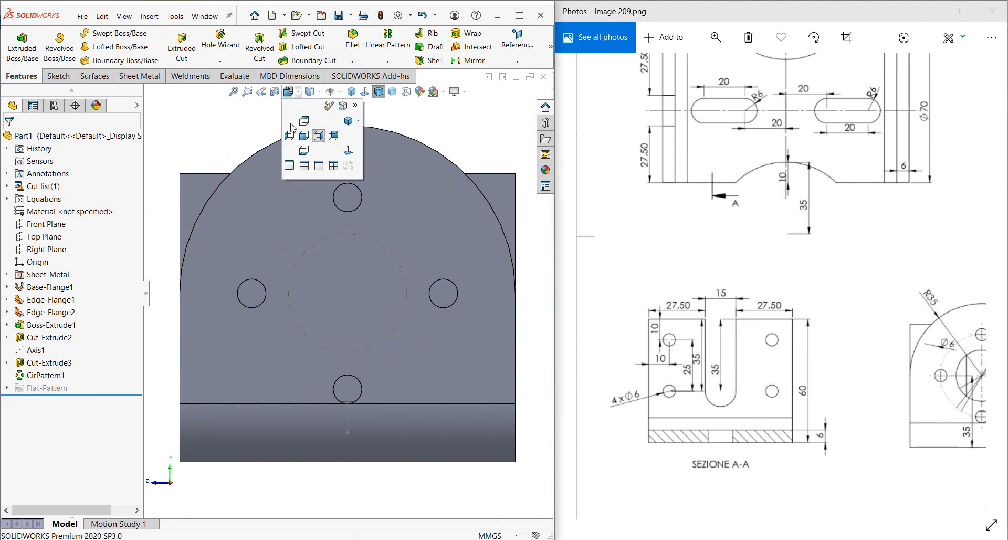
{"action": "left_click", "coordinate": [291, 136]}
{"action": "left_click", "coordinate": [376, 241]}
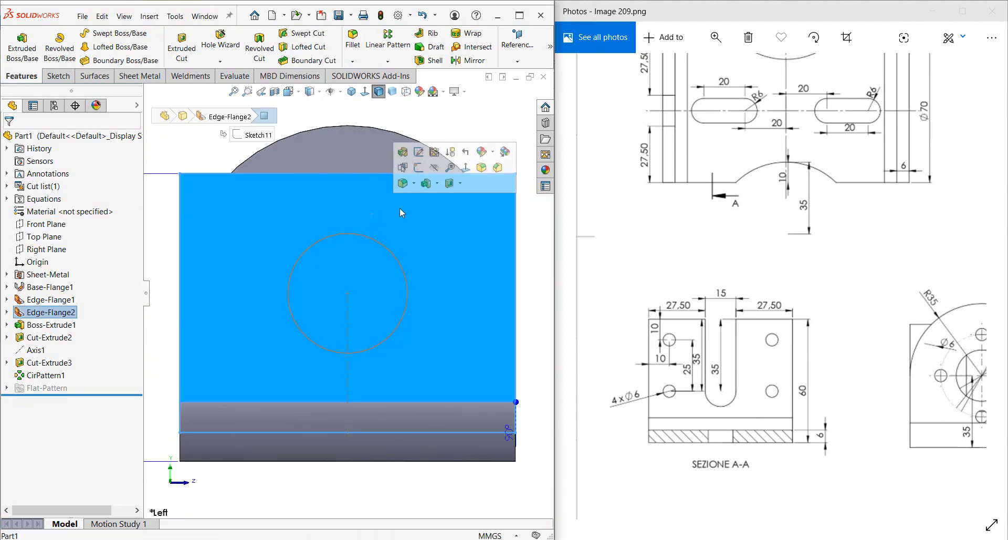
{"action": "left_click", "coordinate": [418, 168]}
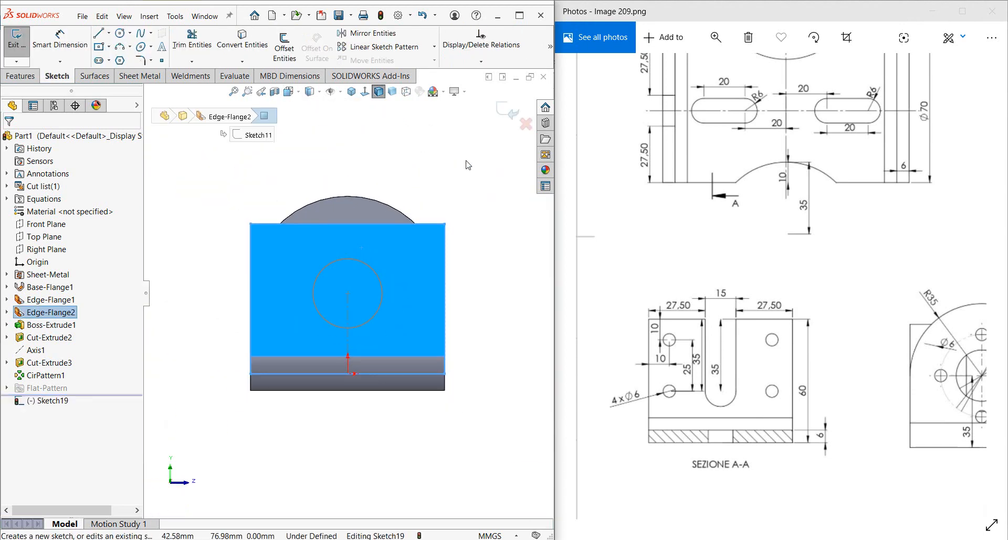
{"action": "left_click", "coordinate": [99, 33]}
{"action": "left_click_drag", "start_coordinate": [322, 225], "coordinate": [321, 332]}
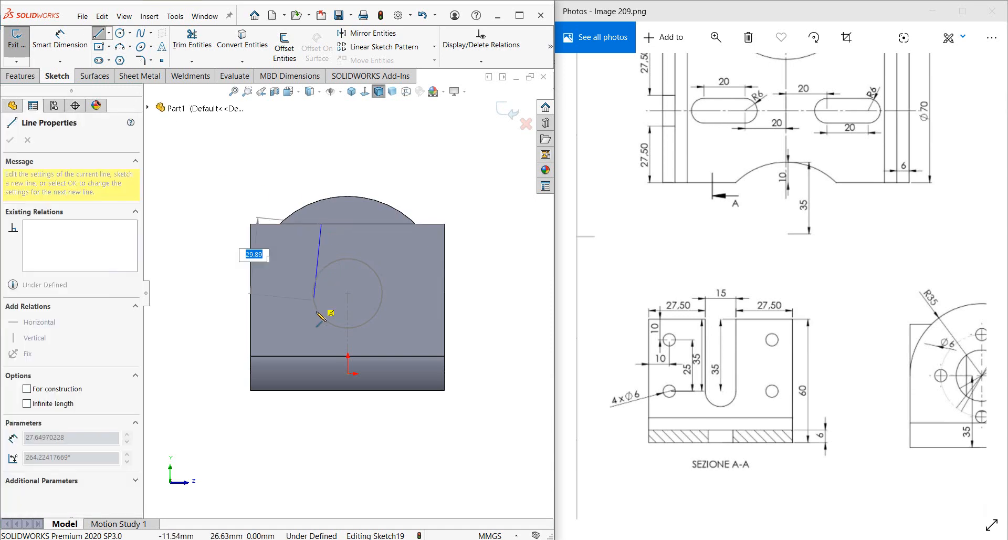
{"action": "left_click", "coordinate": [322, 335]}
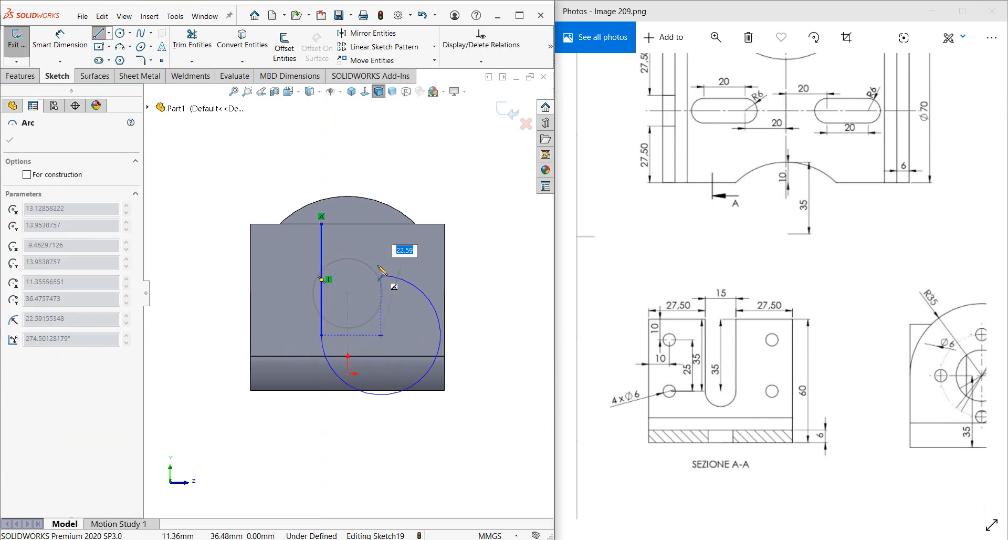
{"action": "left_click", "coordinate": [379, 334]}
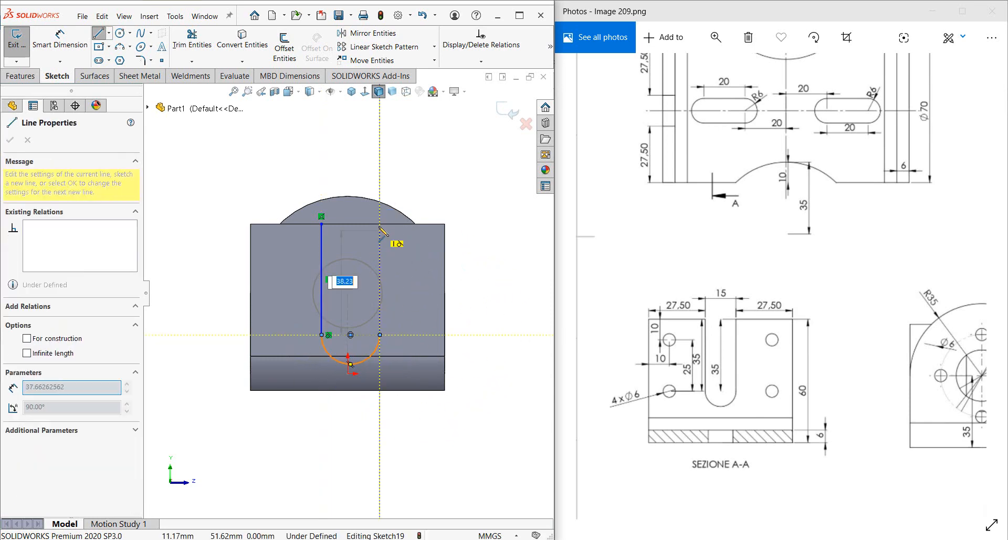
{"action": "left_click", "coordinate": [379, 224]}
{"action": "left_click", "coordinate": [322, 224]}
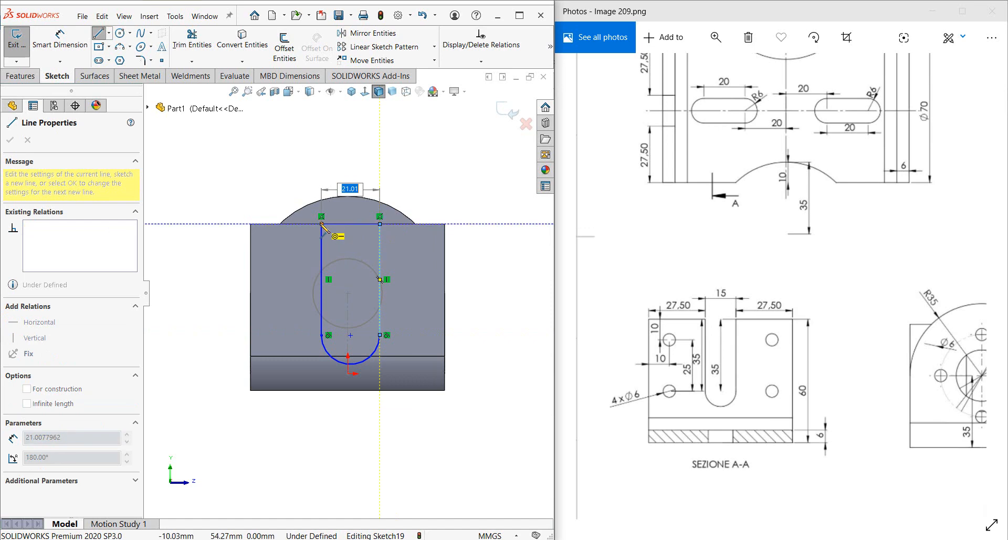
{"action": "key", "text": "Escape"}
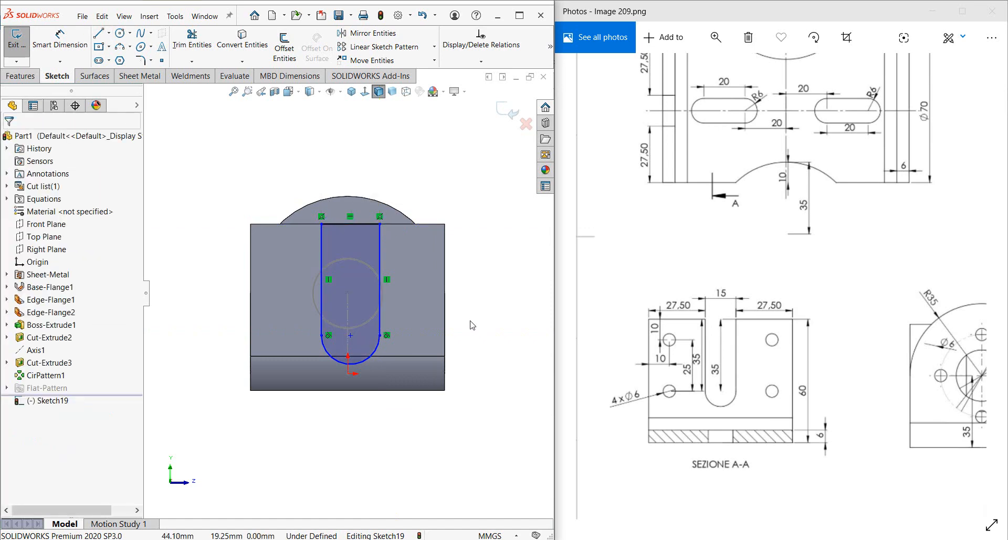
Dimension the slot's arc centre 35 mm below the flange's upper edge.
{"action": "key", "text": "d"}
{"action": "left_click", "coordinate": [351, 336]}
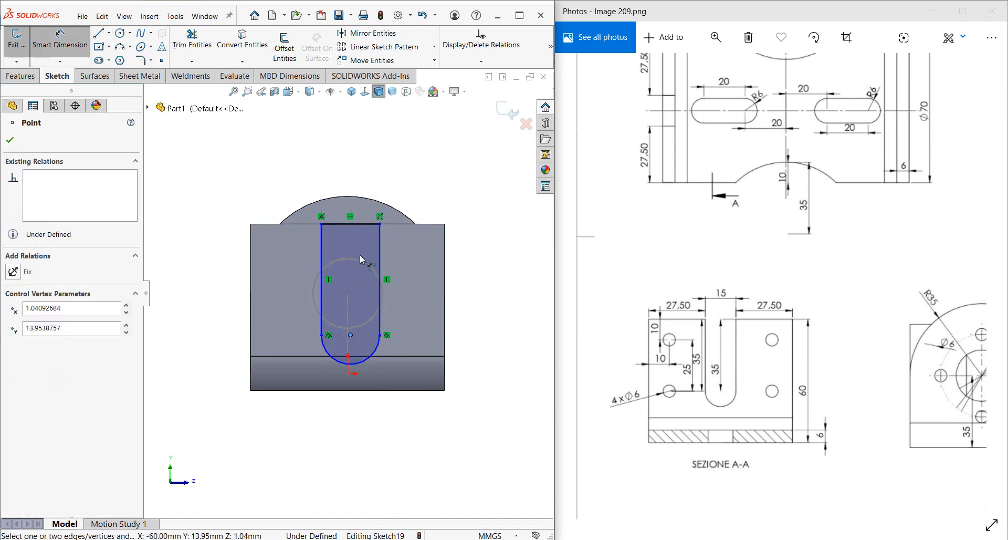
{"action": "left_click", "coordinate": [359, 225]}
{"action": "left_click", "coordinate": [511, 265]}
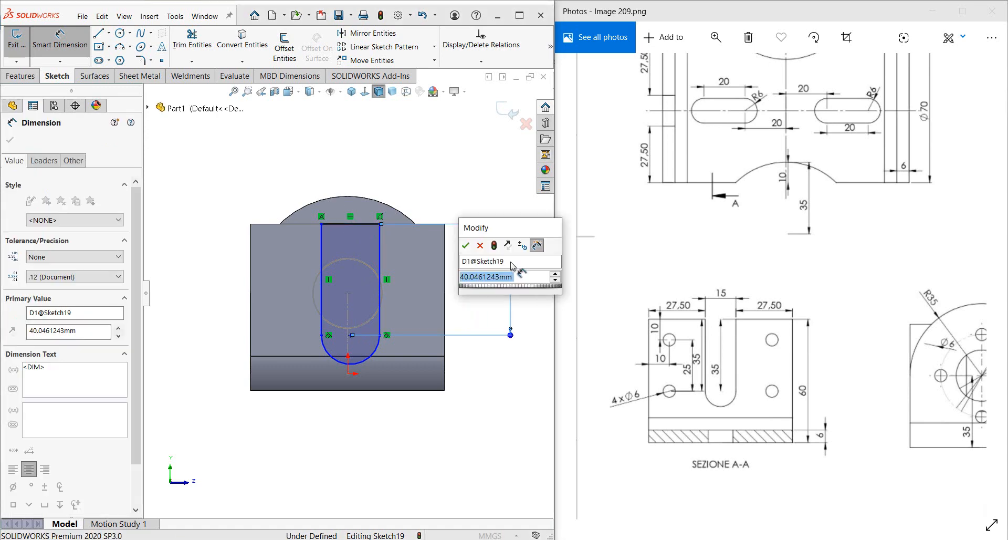
{"action": "type", "text": "35"}
{"action": "key", "text": "Return"}
{"action": "key", "text": "Escape"}
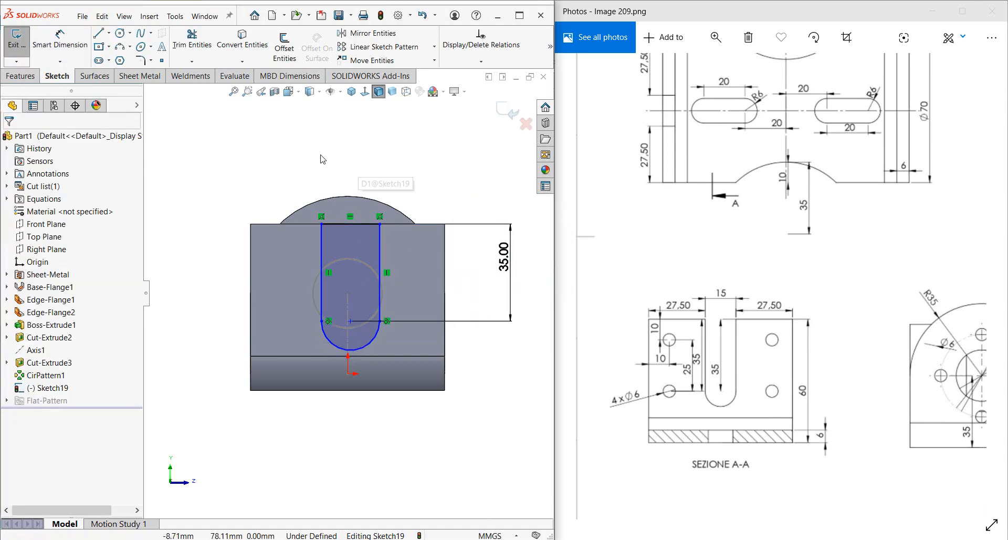
Draw a centerline from the midpoint of the slot's top line to the origin and make it vertical.
{"action": "left_click", "coordinate": [109, 33]}
{"action": "left_click", "coordinate": [120, 71]}
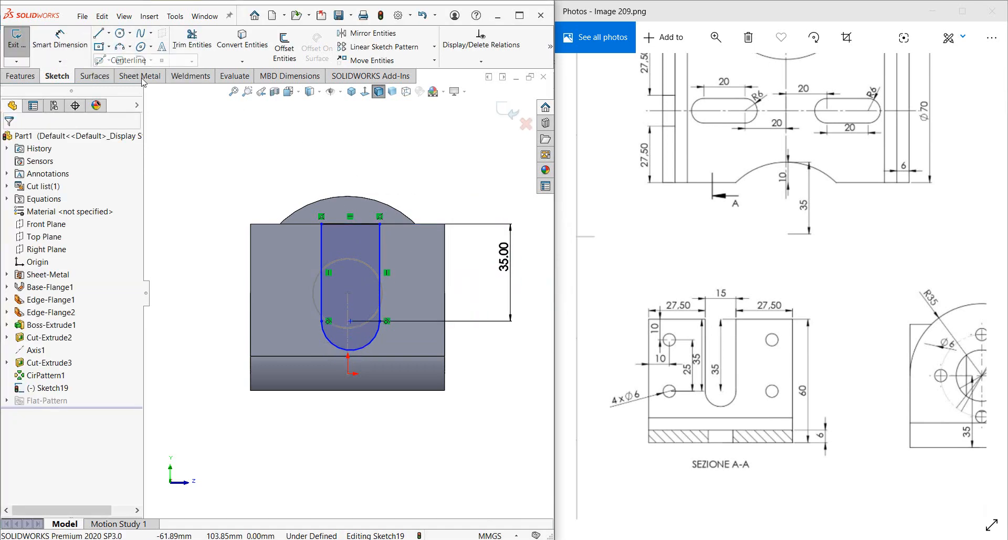
{"action": "left_click", "coordinate": [350, 224]}
{"action": "left_click", "coordinate": [347, 373]}
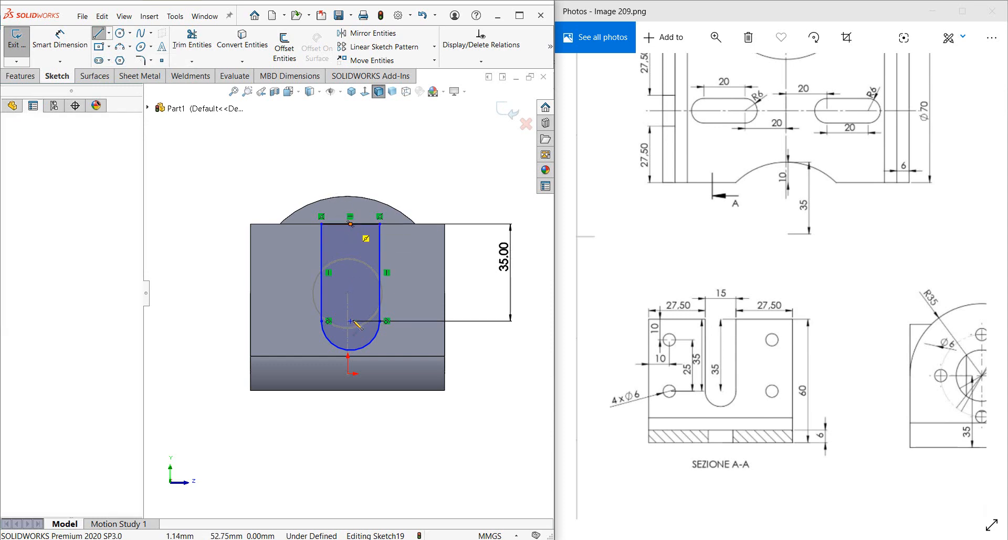
{"action": "right_click", "coordinate": [349, 375]}
{"action": "left_click", "coordinate": [367, 383]}
{"action": "left_click", "coordinate": [350, 262]}
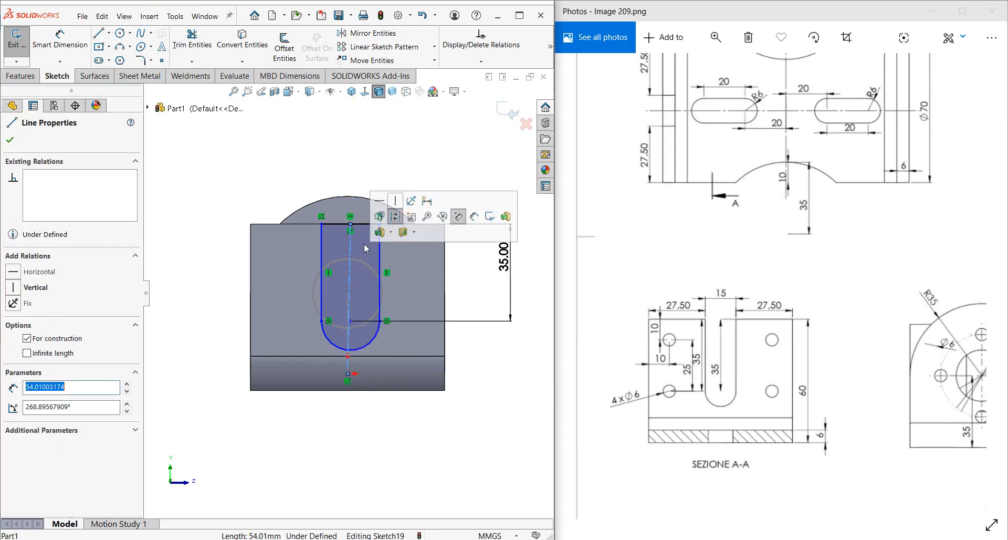
{"action": "left_click", "coordinate": [394, 201]}
{"action": "left_click", "coordinate": [355, 158]}
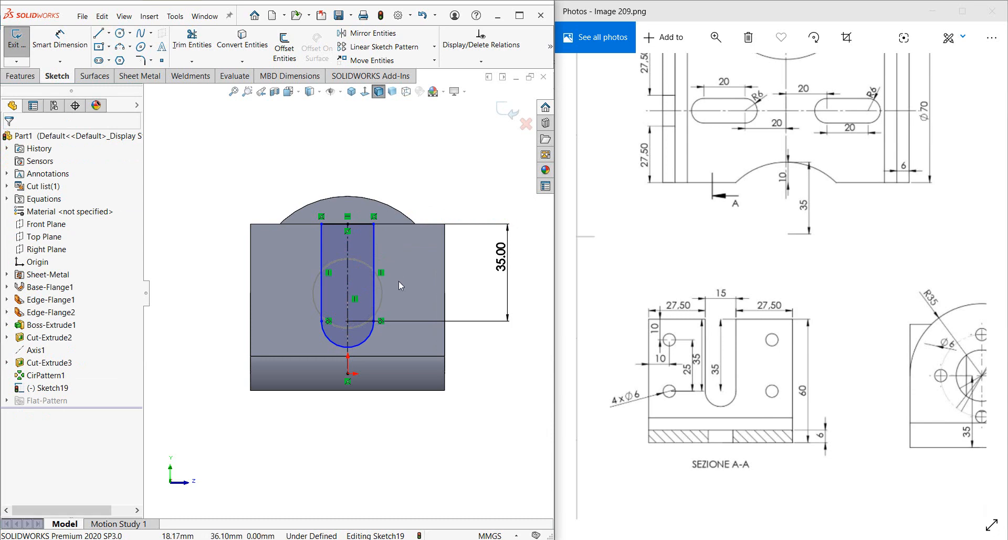
Dimension the slot's width between its two straight sides as 15 mm.
{"action": "right_click_drag", "start_coordinate": [476, 464], "coordinate": [474, 412]}
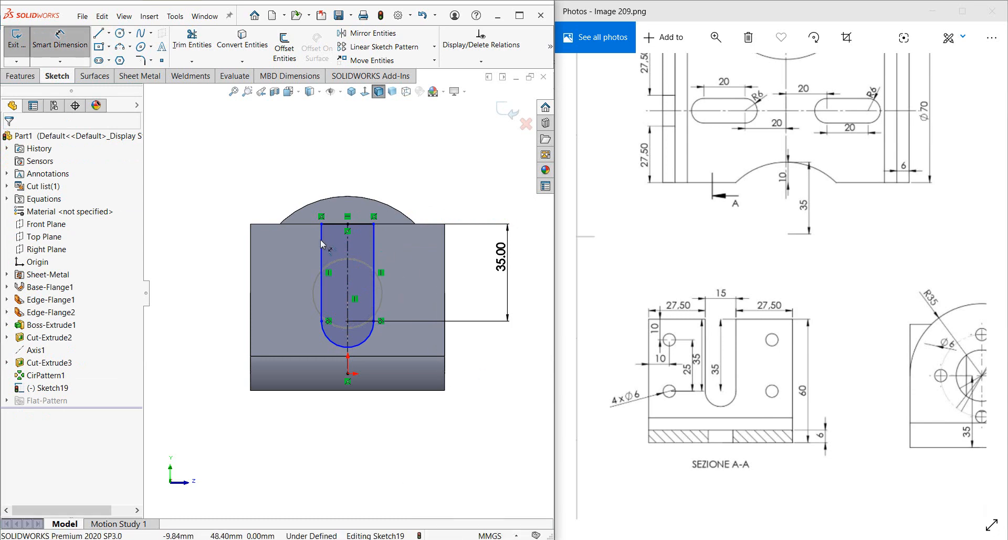
{"action": "left_click", "coordinate": [321, 243]}
{"action": "left_click", "coordinate": [375, 253]}
{"action": "left_click", "coordinate": [354, 160]}
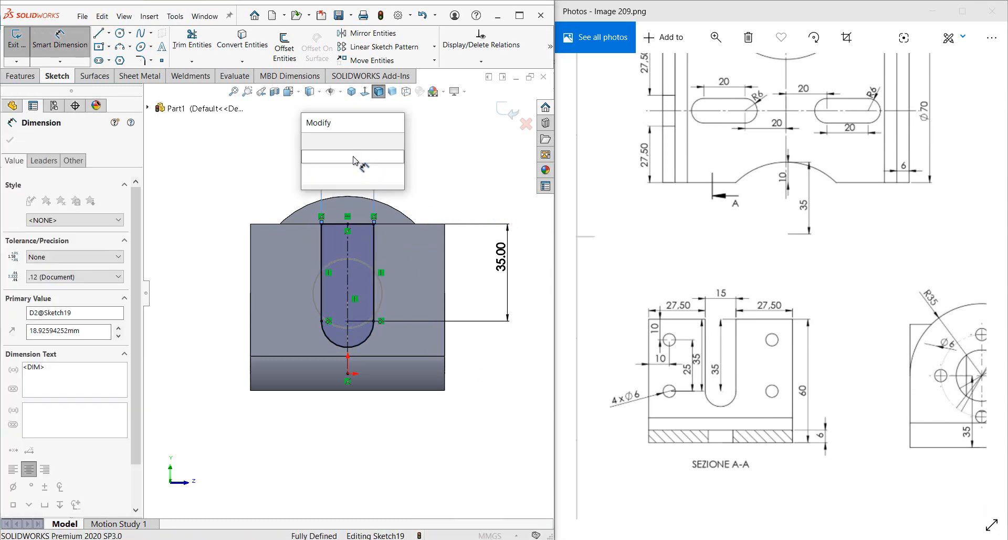
{"action": "type", "text": "15"}
{"action": "key", "text": "Return"}
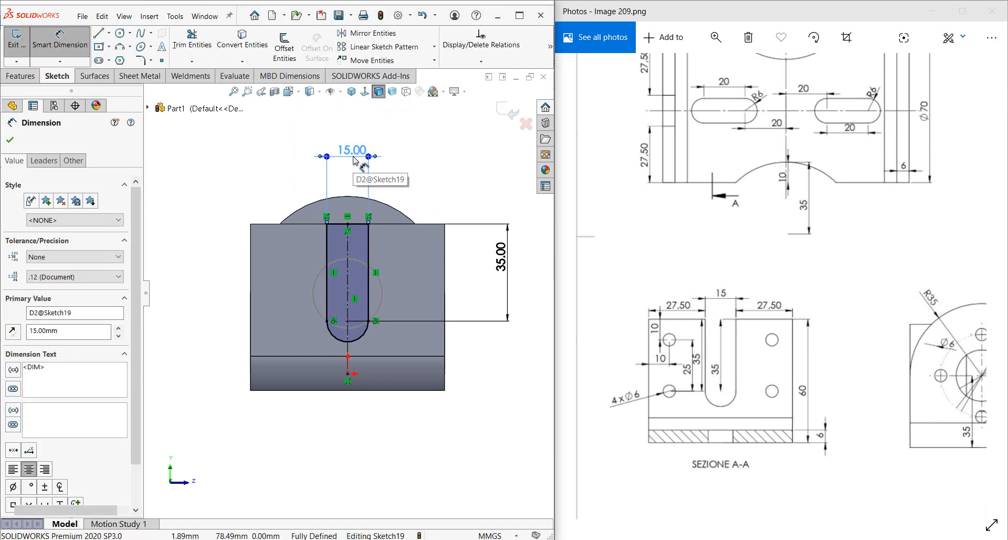
{"action": "key", "text": "Escape"}
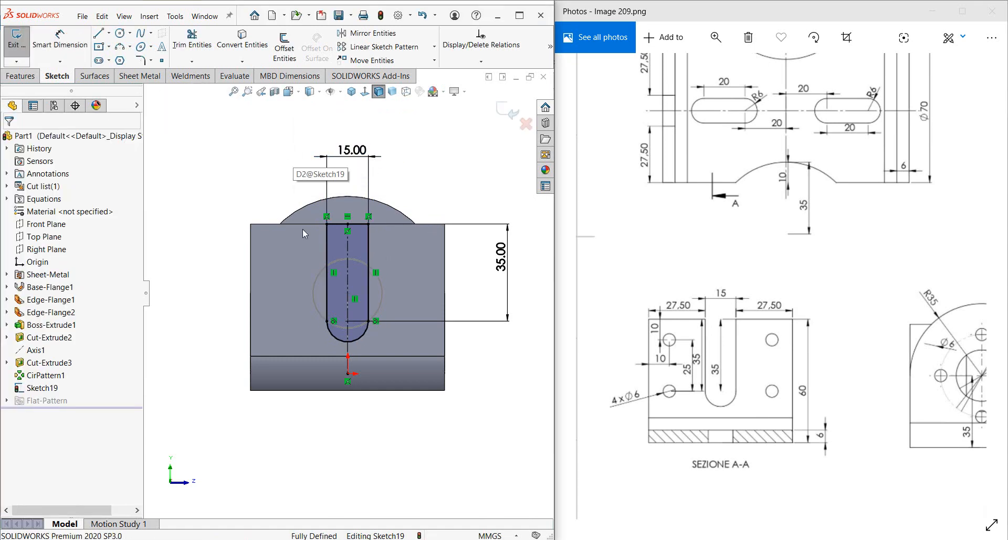
Draw two 6 mm circles vertically aligned one above the other, between the slot and the flange's left edge.
{"action": "key", "text": "c"}
{"action": "left_click", "coordinate": [283, 250]}
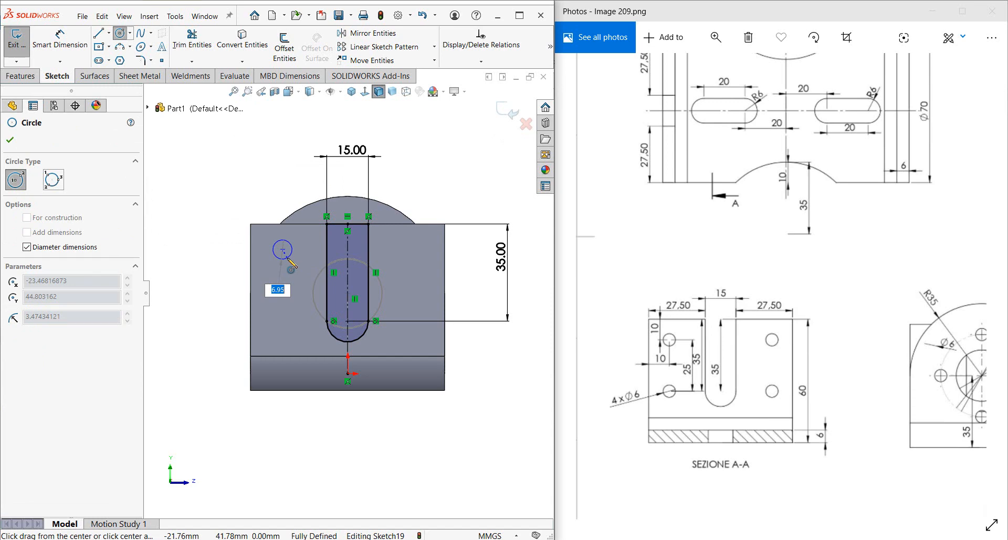
{"action": "key", "text": "Return"}
{"action": "key", "text": "Escape"}
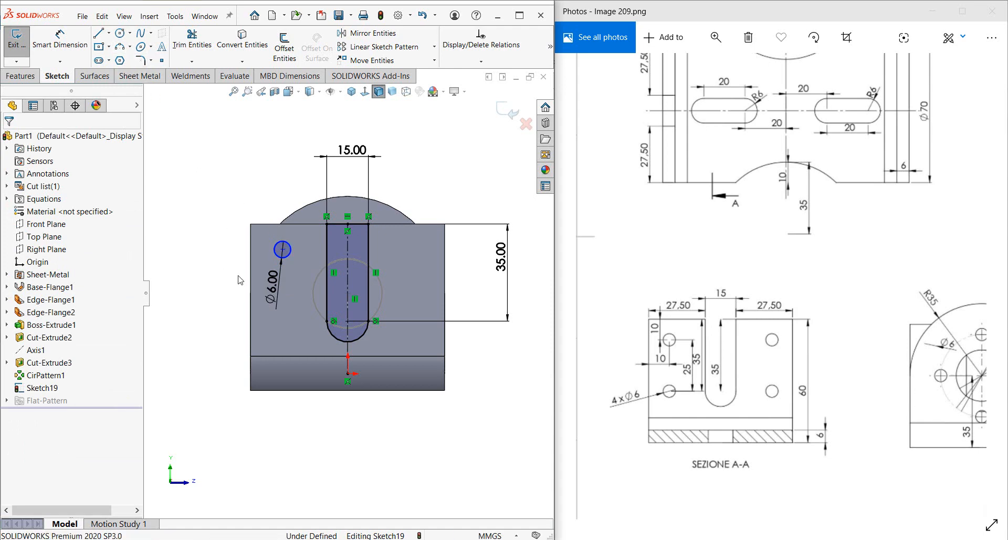
{"action": "key", "text": "c"}
{"action": "left_click", "coordinate": [283, 321]}
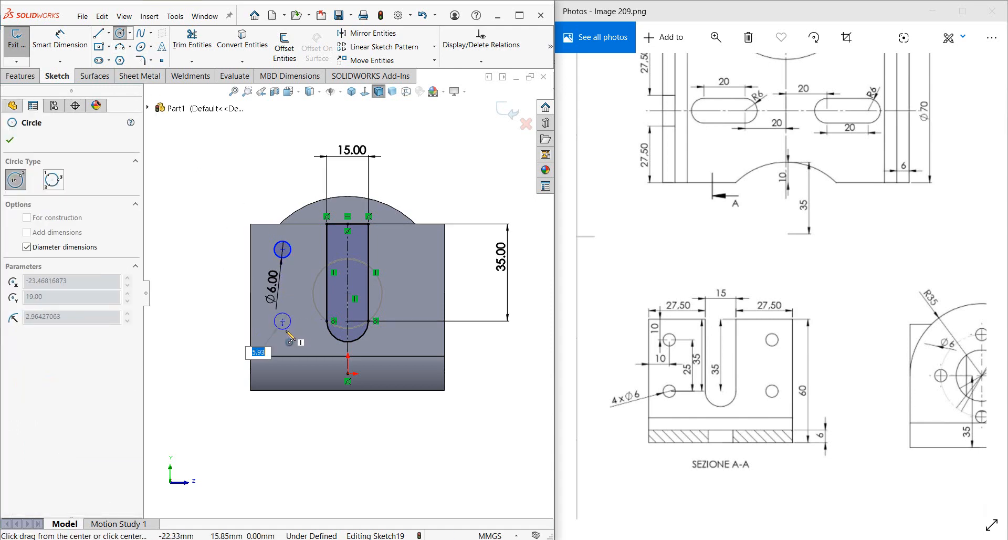
{"action": "key", "text": "Return"}
{"action": "key", "text": "Escape"}
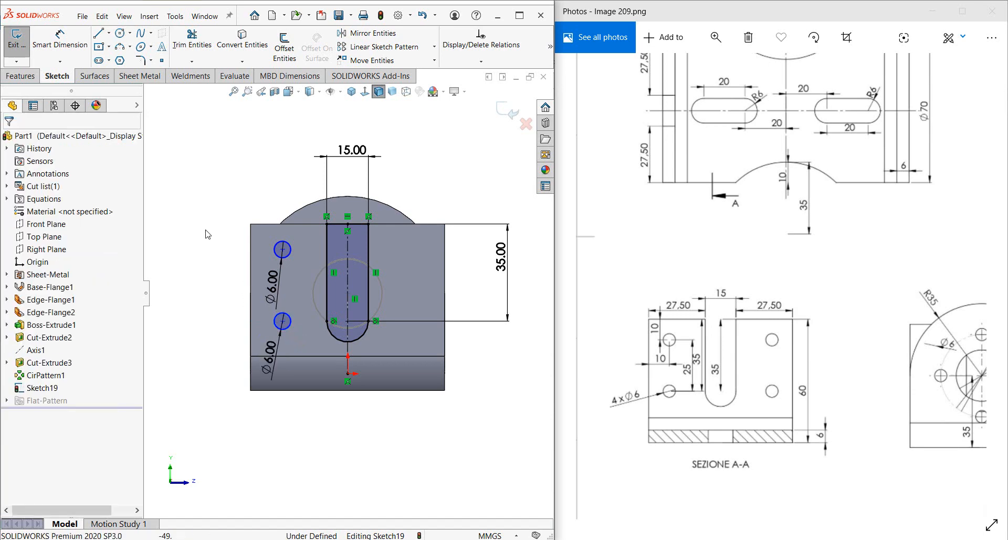
Set the vertical distance between the two 6 mm circles to 25 mm.
{"action": "key", "text": "d"}
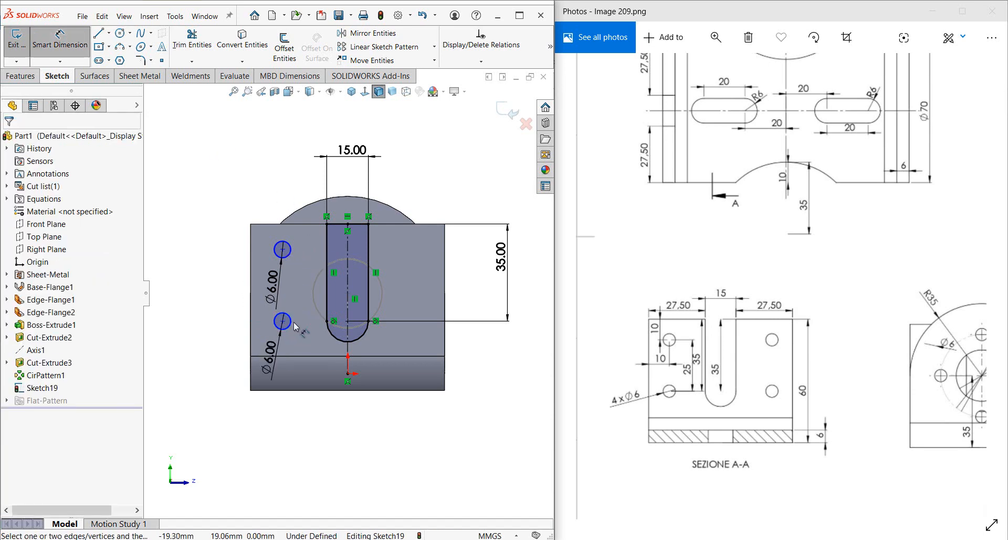
{"action": "left_click", "coordinate": [286, 323]}
{"action": "left_click", "coordinate": [290, 251]}
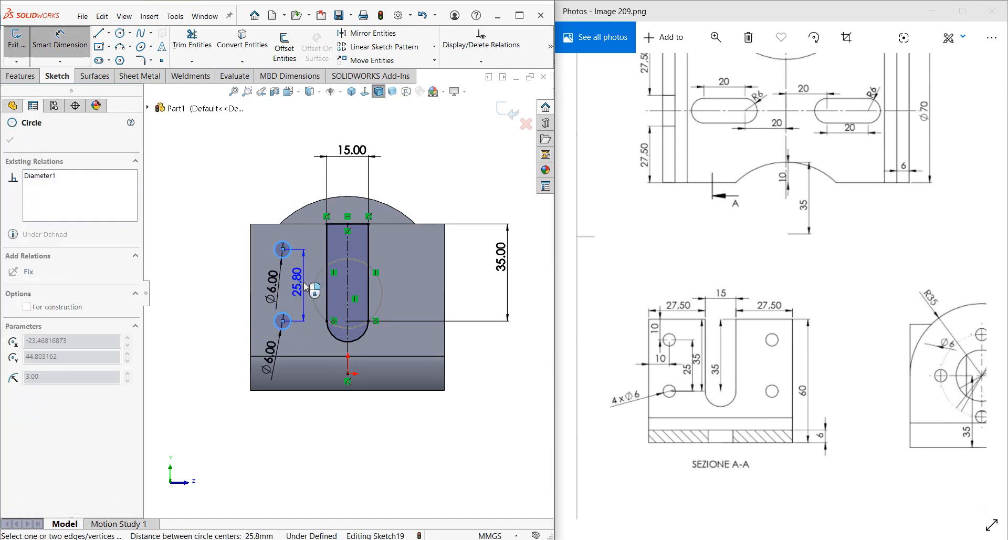
{"action": "left_click", "coordinate": [306, 287]}
{"action": "type", "text": "25"}
{"action": "key", "text": "Return"}
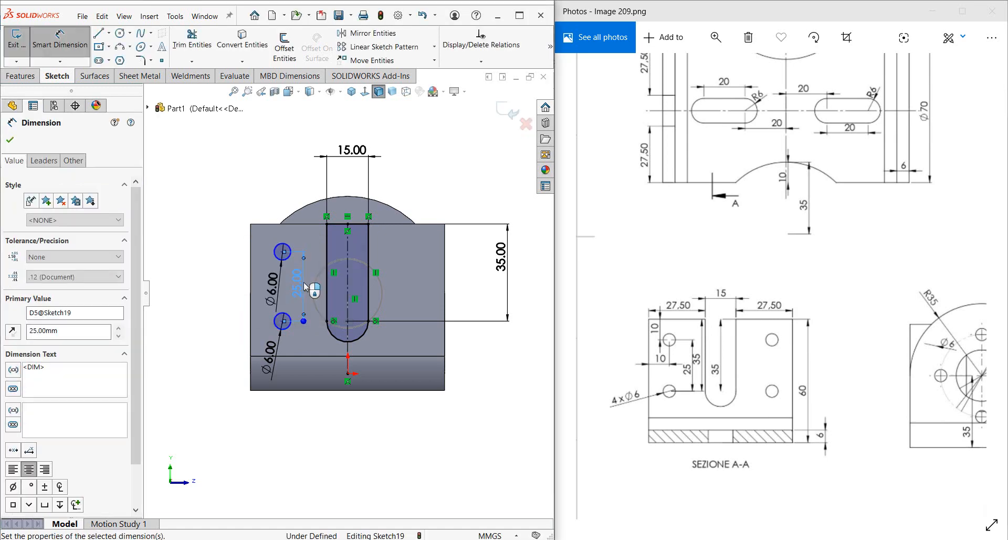
{"action": "left_click", "coordinate": [284, 250]}
{"action": "left_click", "coordinate": [287, 219]}
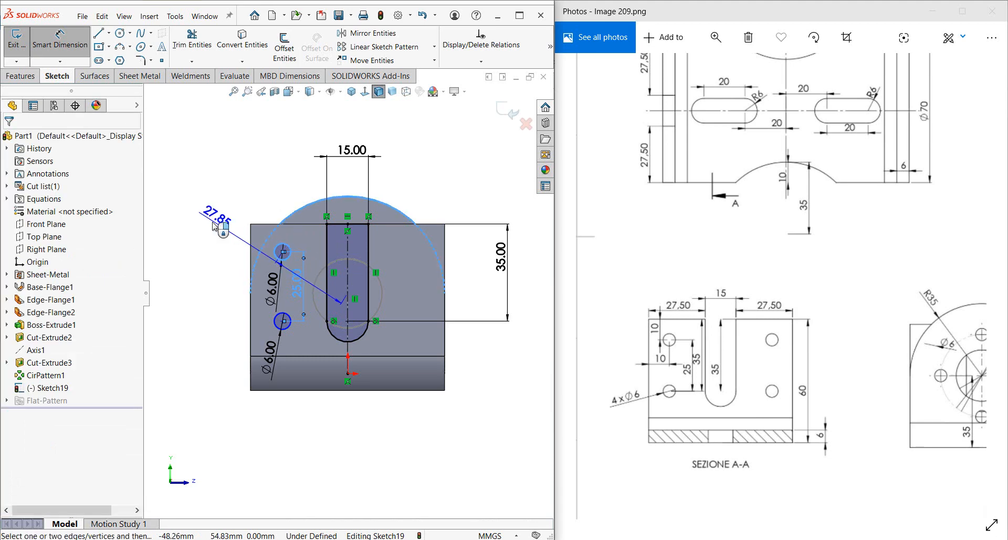
{"action": "key", "text": "Escape"}
Dimension the upper 6 mm circle's center 10 mm below the flange's top edge.
{"action": "left_click", "coordinate": [283, 251]}
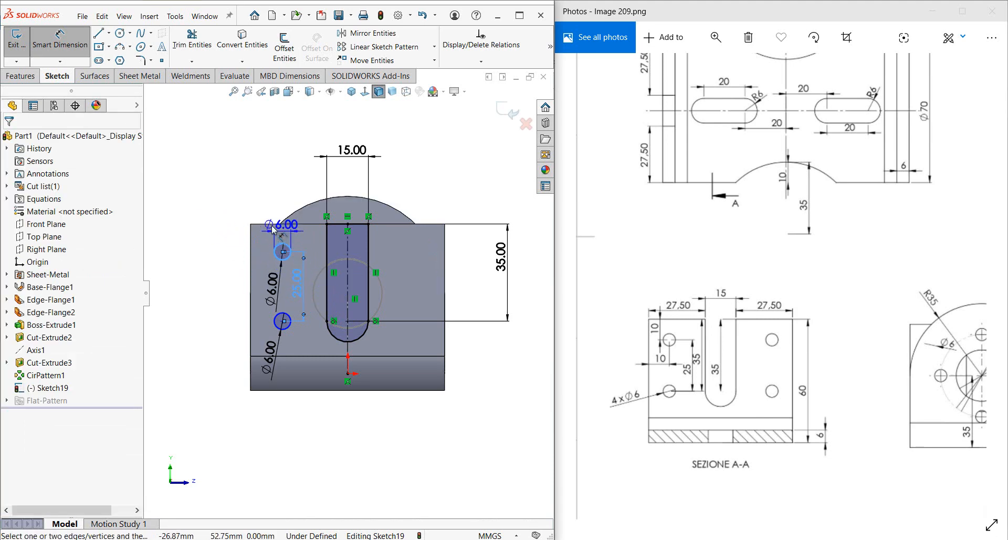
{"action": "left_click", "coordinate": [265, 226]}
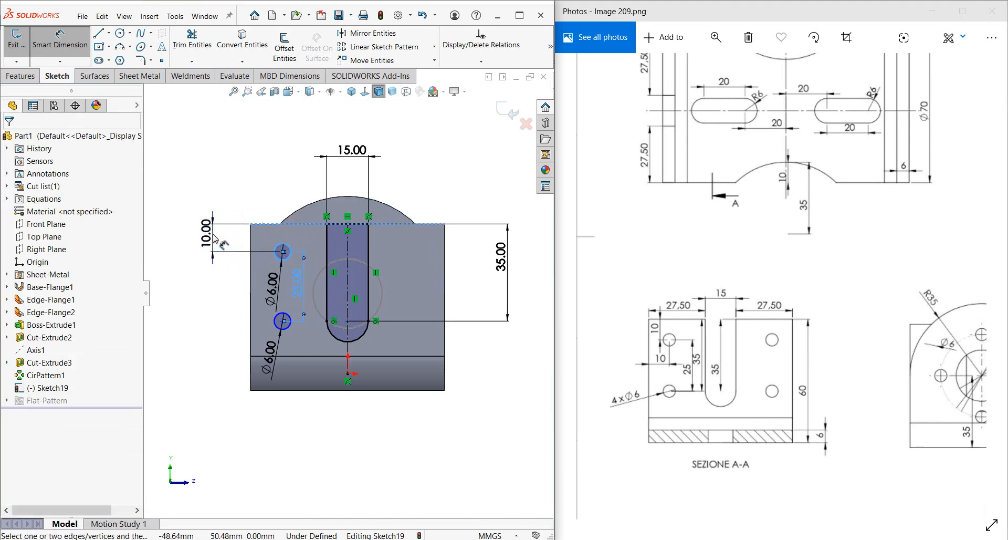
{"action": "left_click", "coordinate": [215, 231]}
{"action": "left_click", "coordinate": [168, 217]}
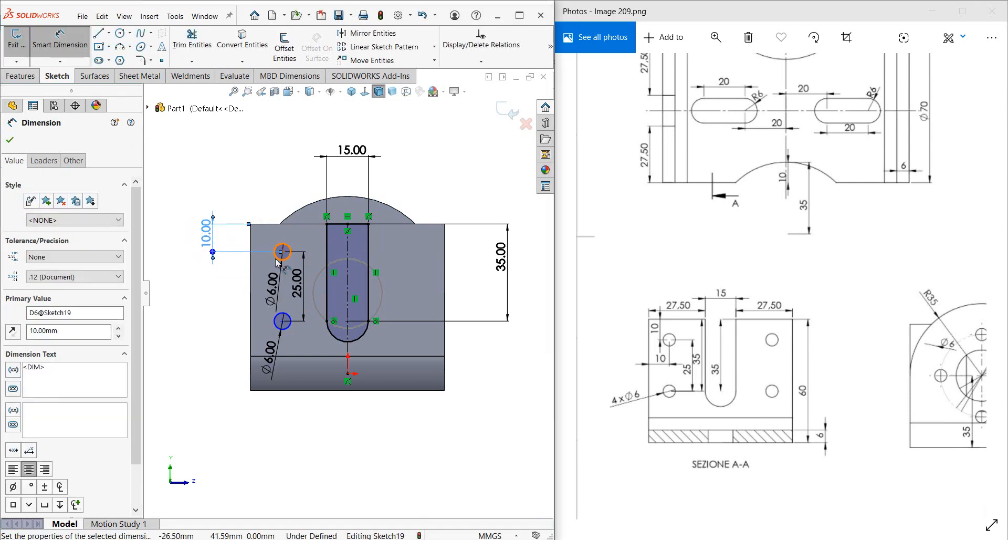
Set the upper circle's center 10 mm from the flange's left edge.
{"action": "left_click", "coordinate": [277, 258]}
{"action": "left_click", "coordinate": [251, 265]}
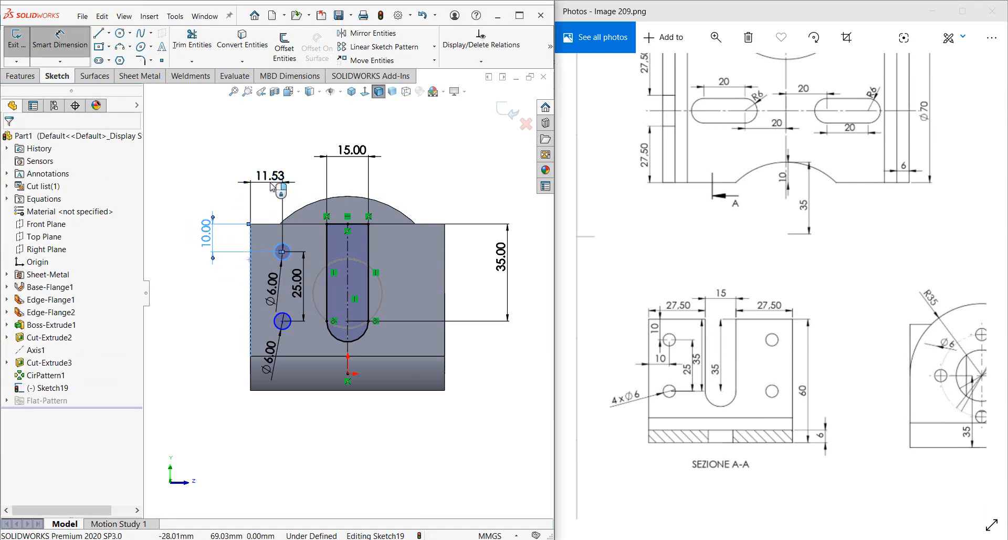
{"action": "left_click", "coordinate": [271, 185]}
{"action": "type", "text": "10"}
{"action": "key", "text": "Return"}
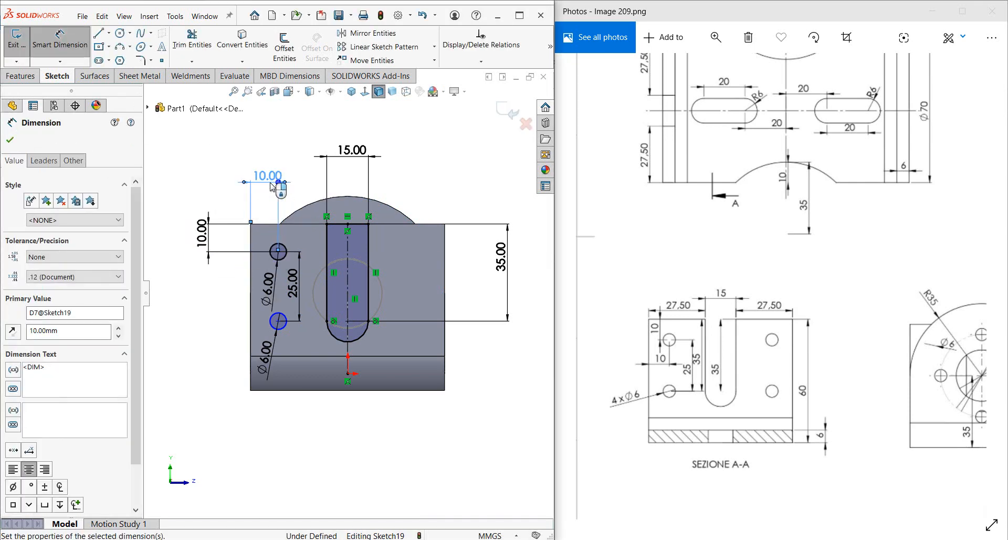
{"action": "key", "text": "Escape"}
{"action": "key", "text": "Escape"}
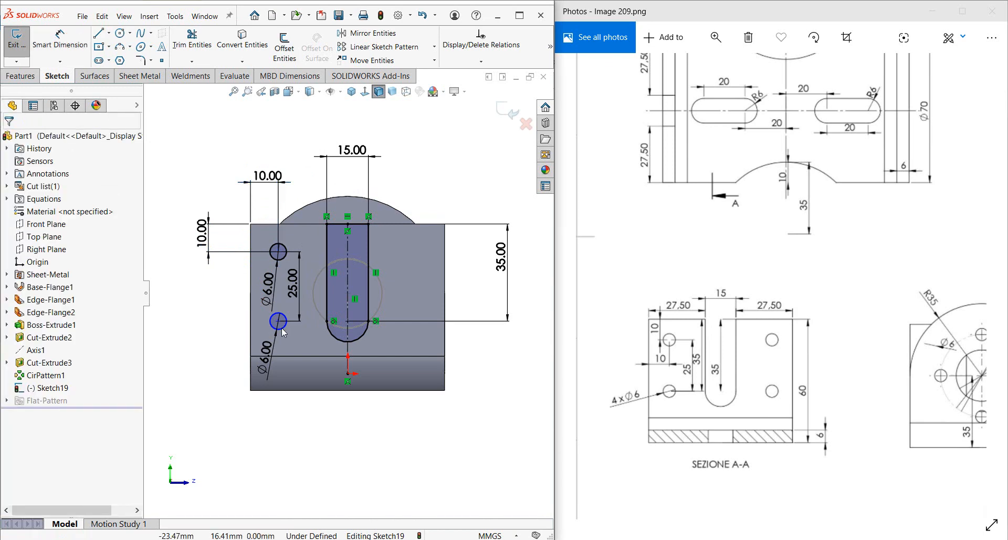
Add a vertical relation between the centers of the two 6 mm circles.
{"action": "left_click", "coordinate": [278, 321]}
{"action": "left_click", "coordinate": [279, 252], "text": "ctrl"}
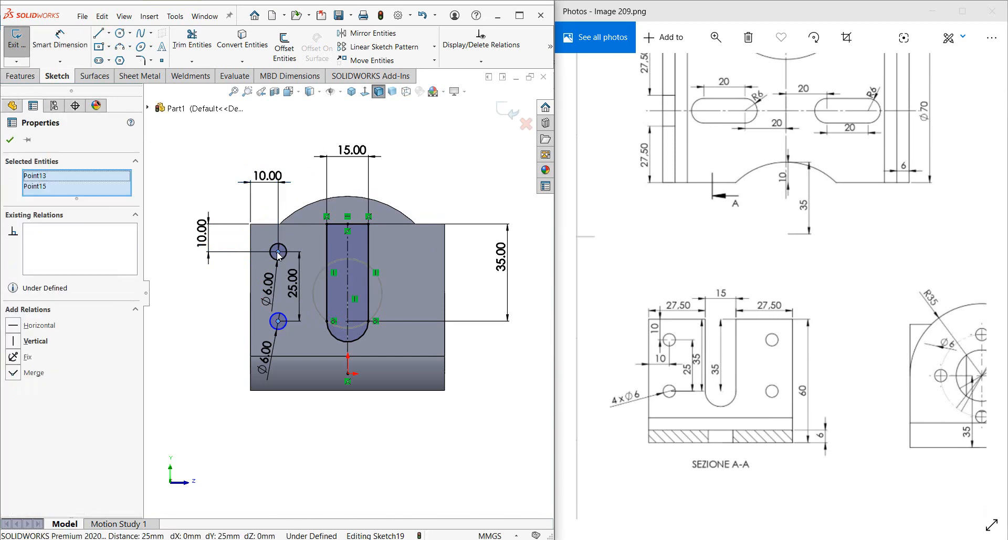
{"action": "left_click", "coordinate": [321, 203]}
{"action": "left_click", "coordinate": [308, 138]}
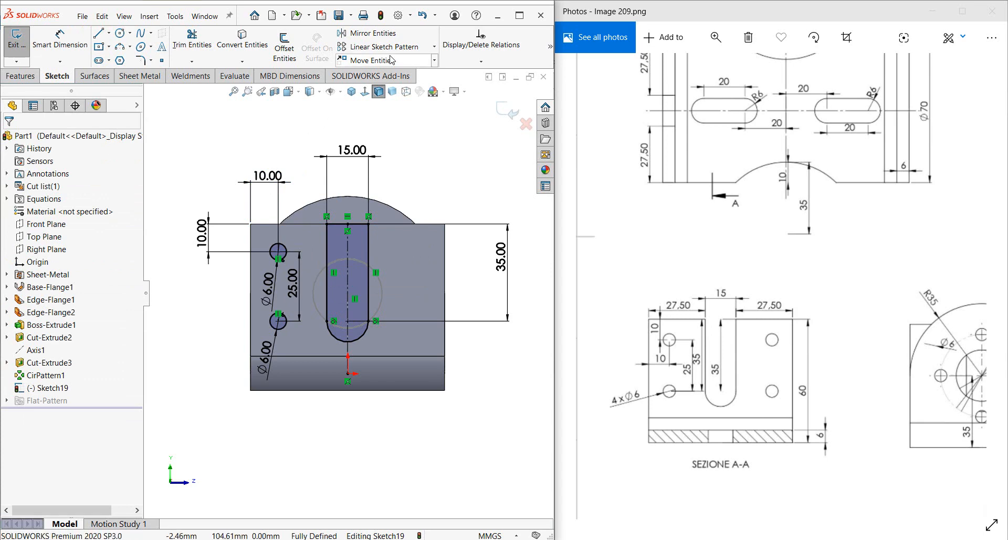
Mirror both 6 mm circles about the slot's vertical centerline with Mirror Entities, keeping the originals.
{"action": "left_click", "coordinate": [370, 33]}
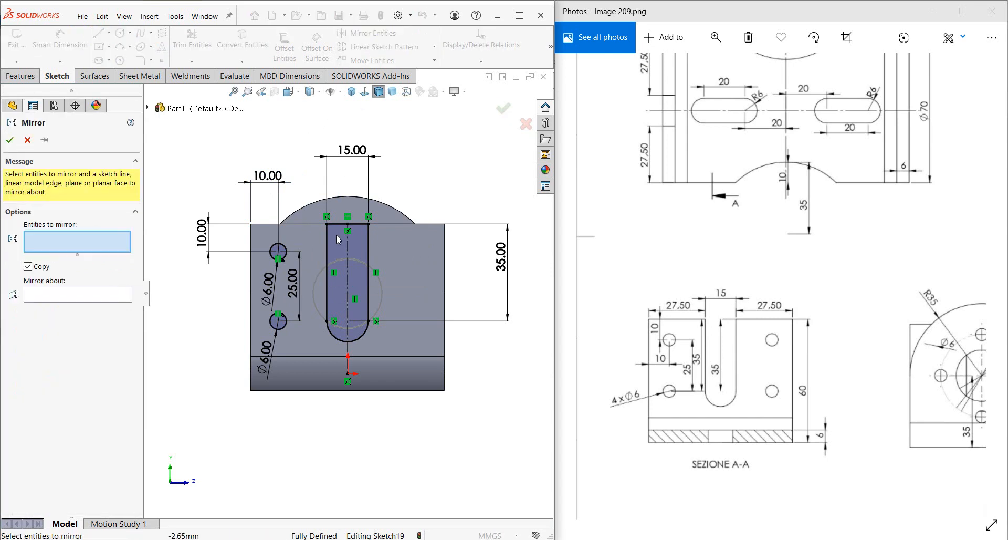
{"action": "left_click", "coordinate": [67, 294]}
{"action": "left_click", "coordinate": [348, 268]}
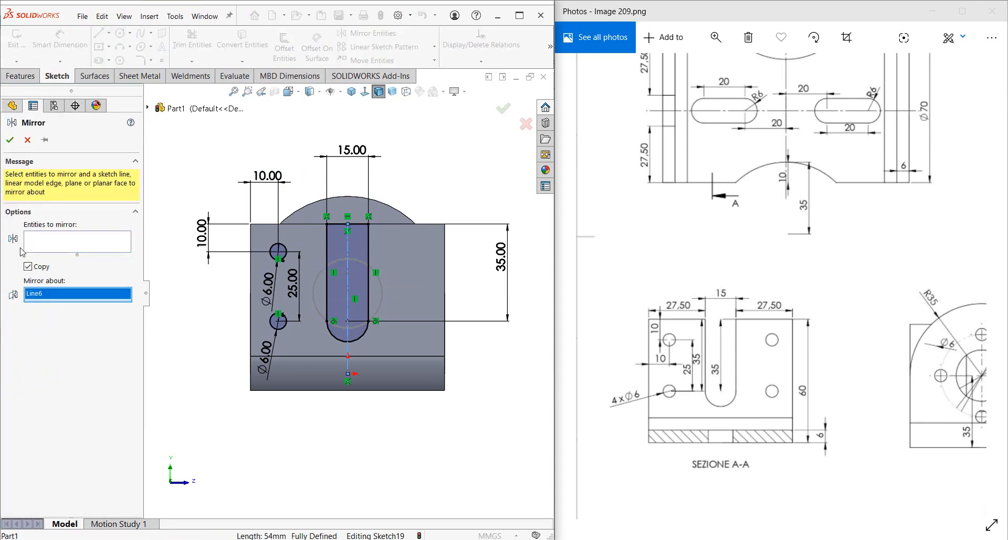
{"action": "left_click", "coordinate": [26, 249]}
{"action": "left_click", "coordinate": [286, 253]}
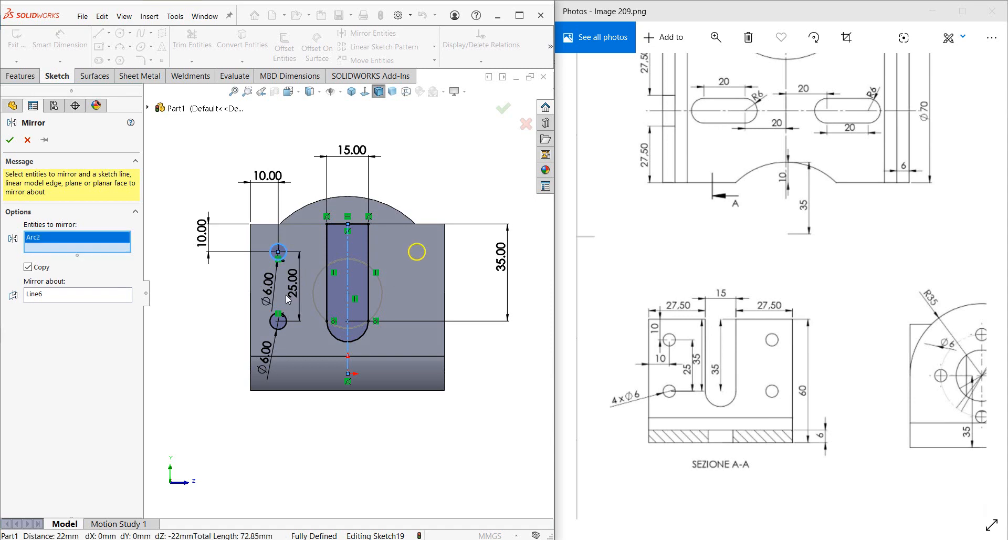
{"action": "left_click", "coordinate": [287, 320]}
{"action": "right_click", "coordinate": [286, 320]}
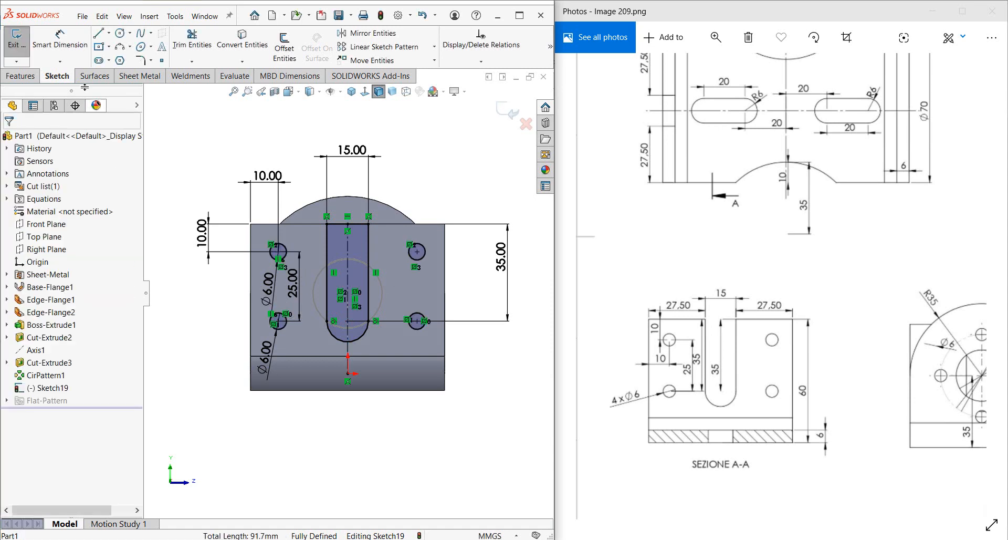
Cut the slot and four holes through the rectangular flange with an Extruded Cut linked to thickness, using Normal cut.
{"action": "right_click", "coordinate": [216, 147]}
{"action": "left_click", "coordinate": [245, 130]}
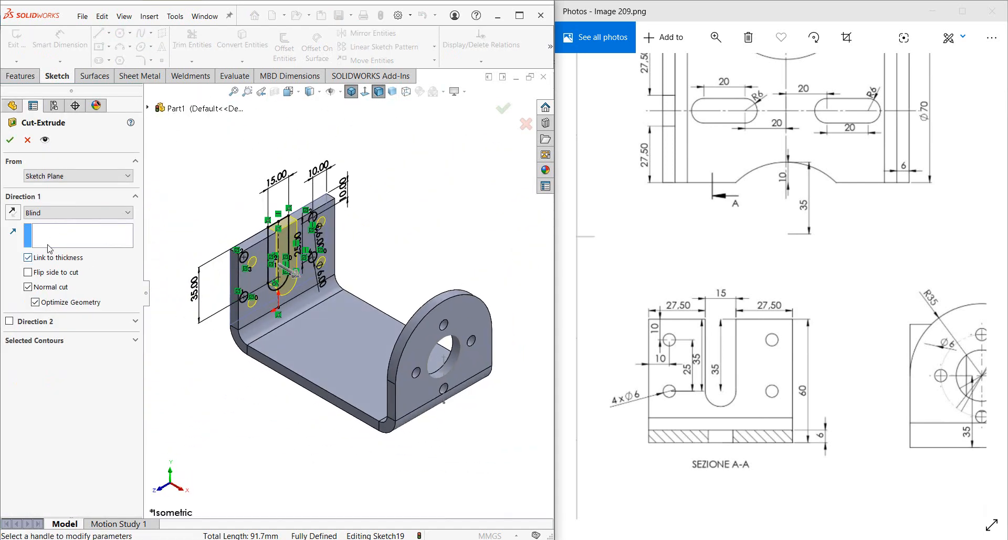
{"action": "left_click", "coordinate": [10, 139]}
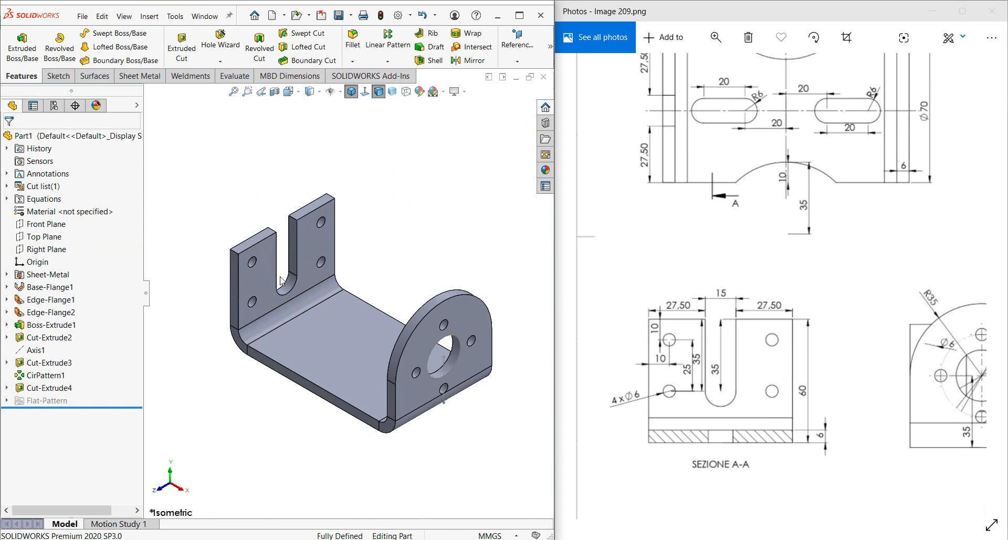
Start a sketch on the base flange's inner face, viewed face-on.
{"action": "scroll", "coordinate": [785, 253], "scroll_direction": "down", "scroll_amount": 3}
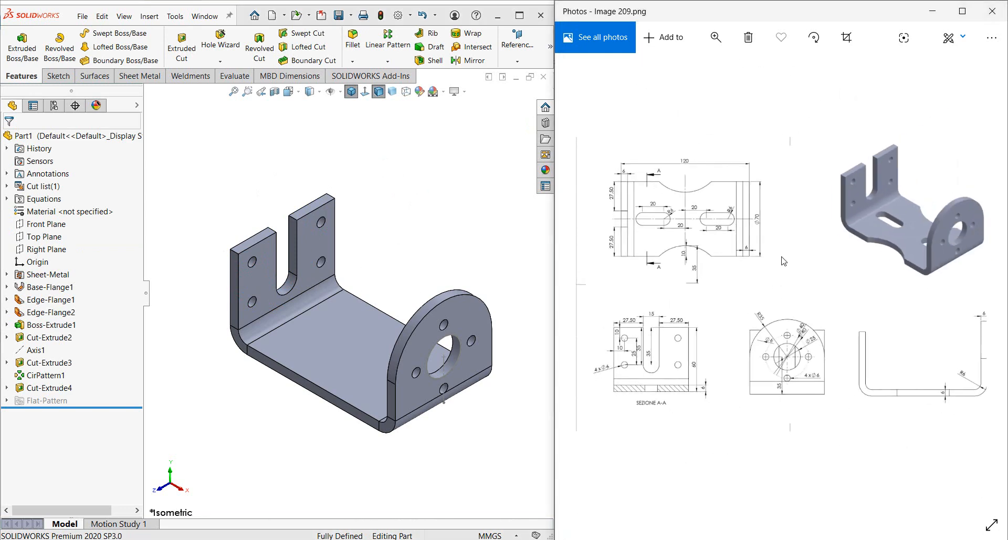
{"action": "left_click", "coordinate": [351, 357]}
{"action": "left_click", "coordinate": [396, 311]}
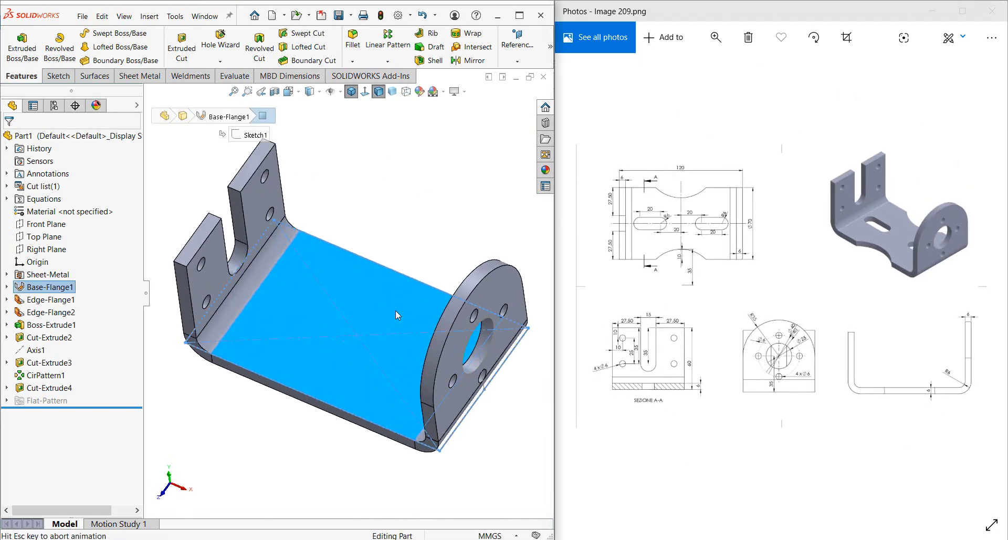
{"action": "scroll", "coordinate": [716, 223], "scroll_direction": "up", "scroll_amount": 5}
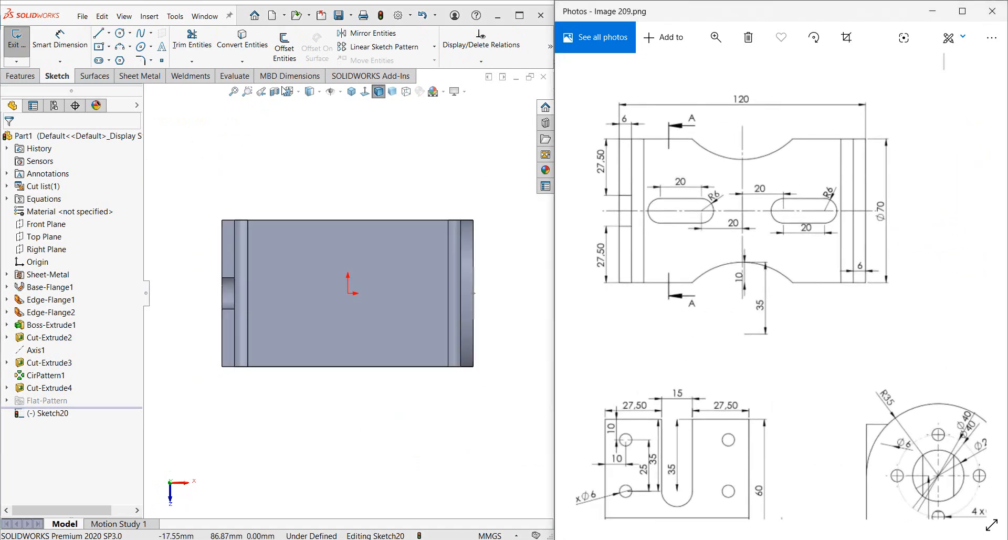
Draw a vertical centerline across the base through the origin, from the upper edge's midpoint to the lower edge.
{"action": "left_click", "coordinate": [110, 40]}
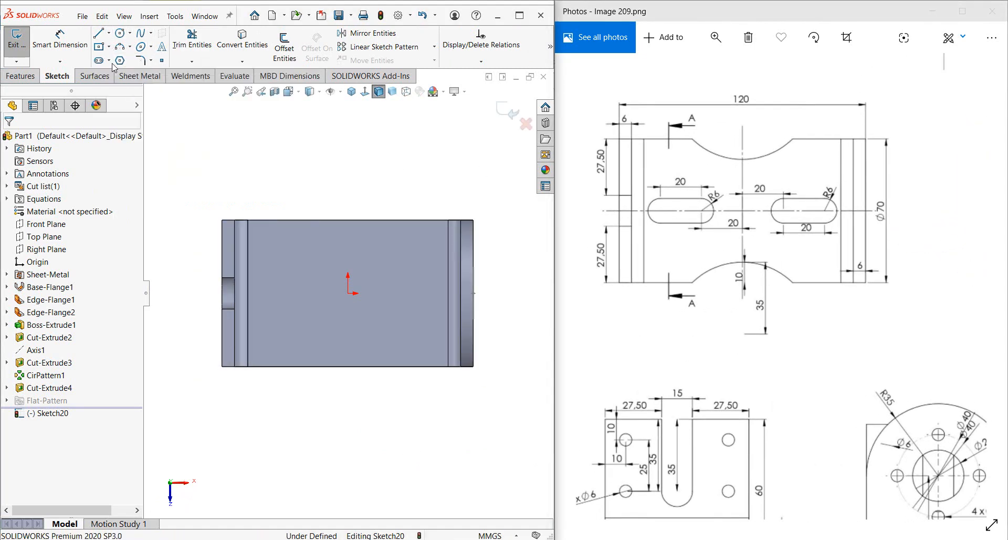
{"action": "left_click", "coordinate": [109, 34]}
{"action": "left_click", "coordinate": [131, 46]}
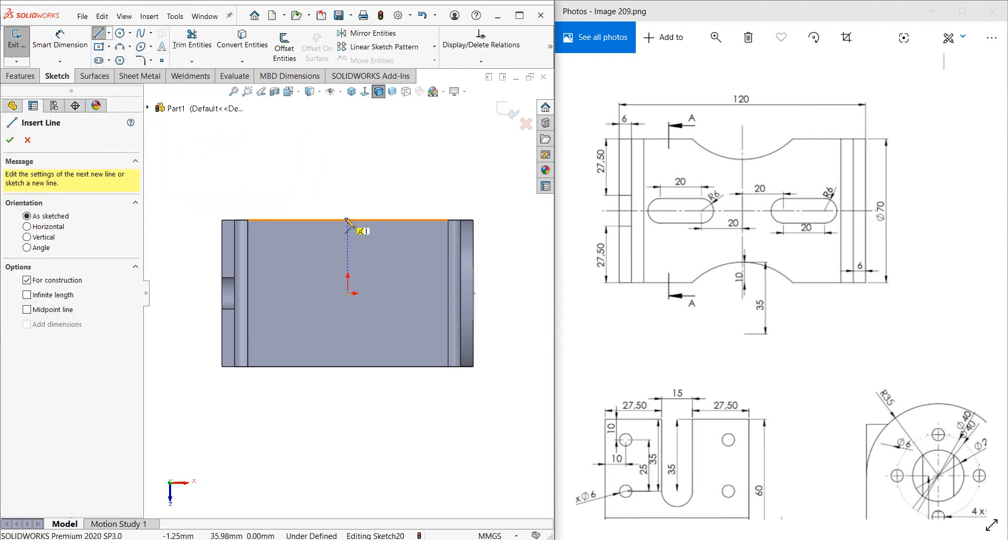
{"action": "left_click", "coordinate": [348, 220]}
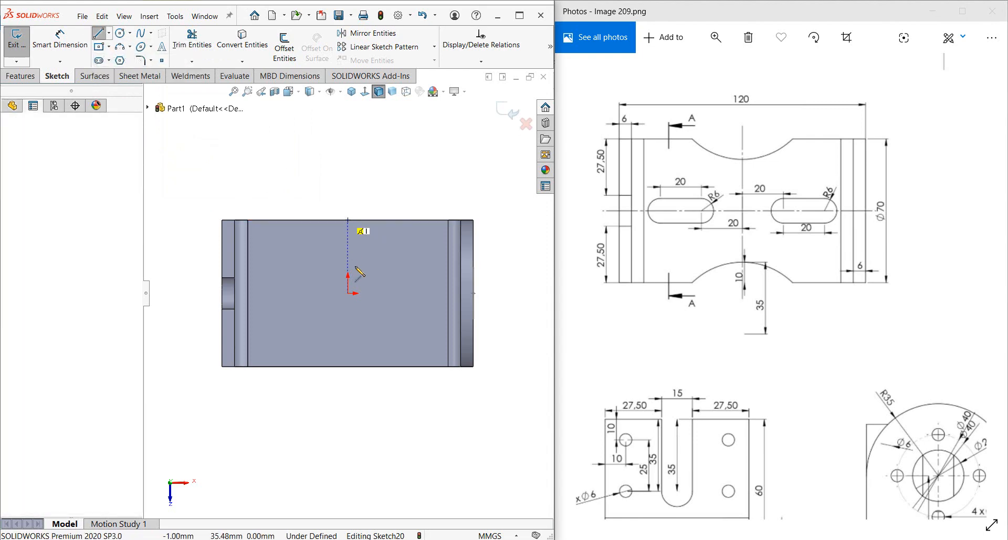
{"action": "left_click", "coordinate": [349, 367]}
{"action": "key", "text": "Escape"}
{"action": "key", "text": "Escape"}
Sketch a horizontal straight slot left of the centerline, level with the origin, about 21 mm between centers and 17 mm wide.
{"action": "scroll", "coordinate": [326, 314], "scroll_direction": "down", "scroll_amount": 2}
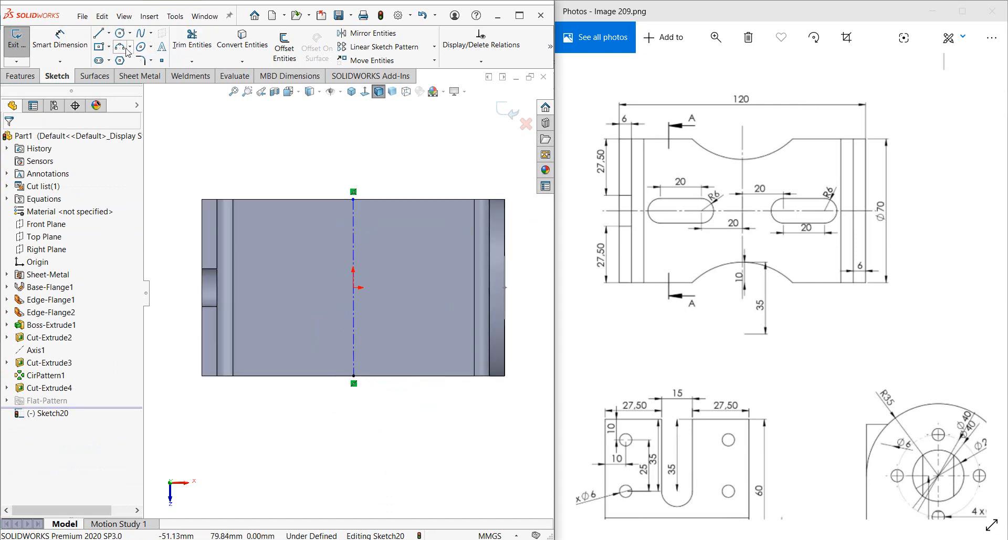
{"action": "left_click", "coordinate": [273, 287]}
{"action": "left_click", "coordinate": [327, 288]}
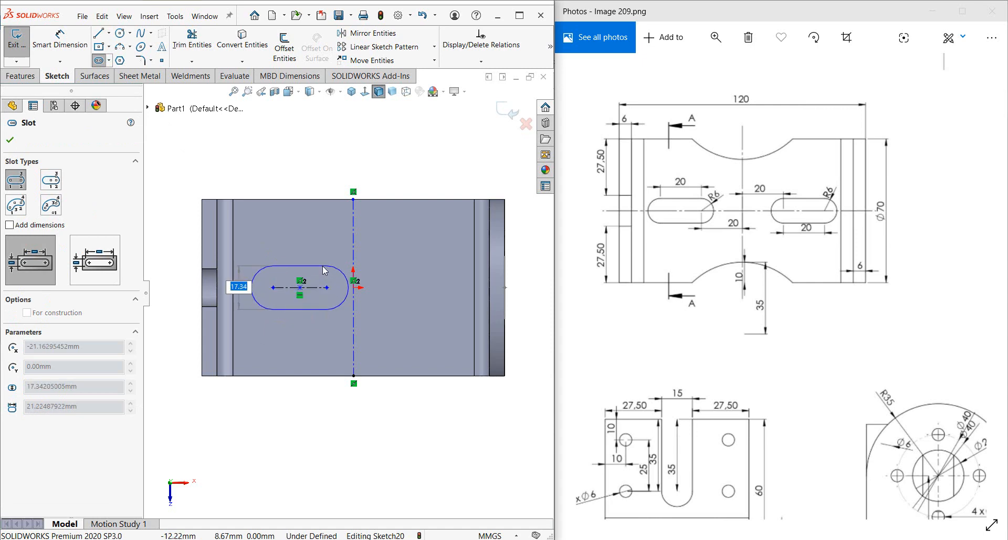
{"action": "left_click", "coordinate": [323, 271]}
Set the base slot's center-to-center length to 20 mm.
{"action": "key", "text": "d"}
{"action": "left_click", "coordinate": [290, 288]}
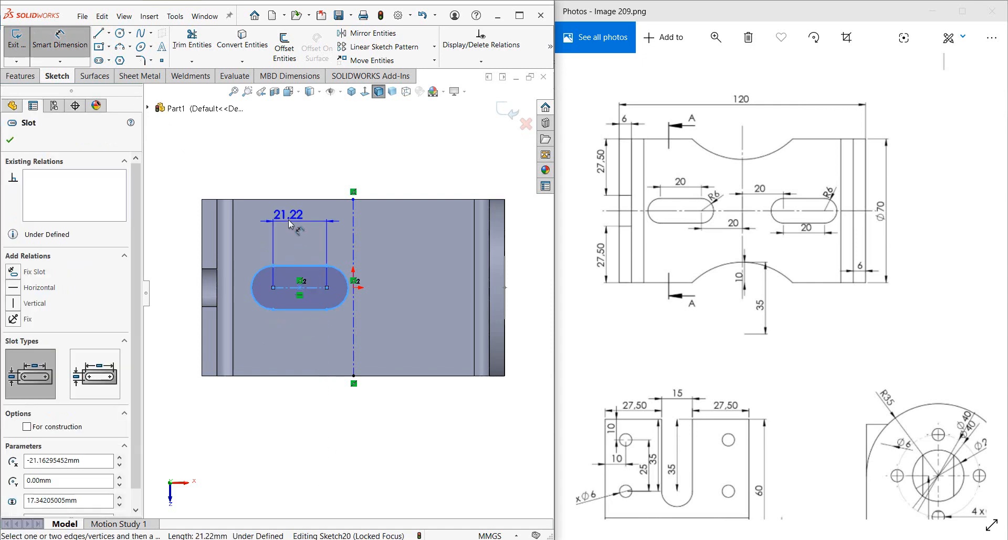
{"action": "left_click", "coordinate": [290, 223]}
{"action": "type", "text": "20"}
{"action": "key", "text": "Return"}
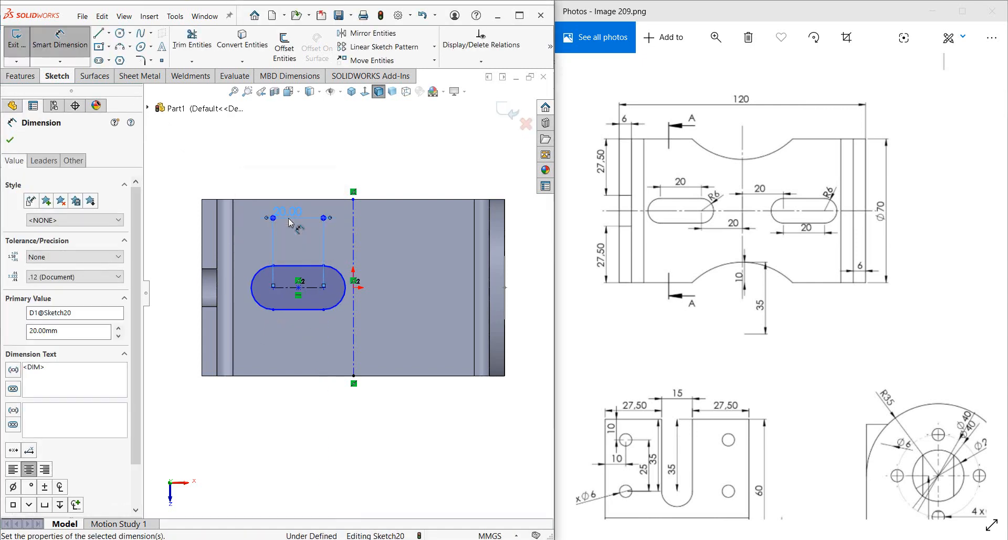
Set the radius of the base slot's rounded end to 6 mm.
{"action": "left_click", "coordinate": [254, 272]}
{"action": "left_click", "coordinate": [251, 249]}
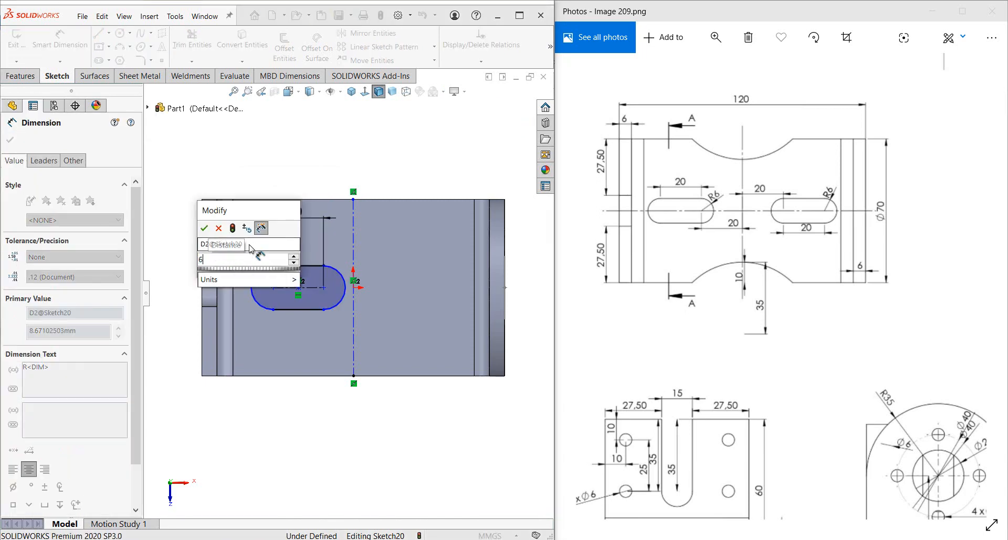
{"action": "type", "text": "6"}
{"action": "key", "text": "Return"}
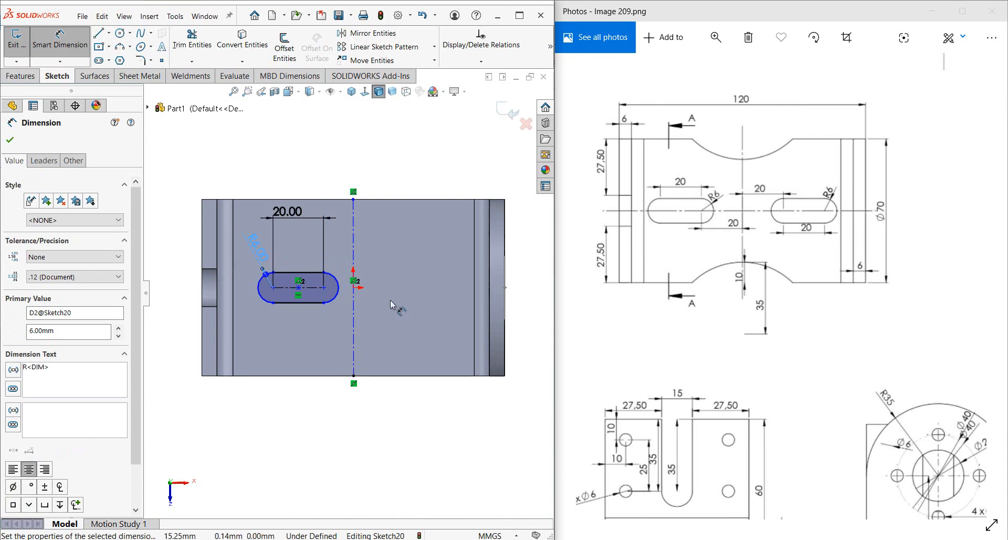
{"action": "key", "text": "Escape"}
Set the distance from the slot's right arc center to the origin to 20 mm.
{"action": "right_click_drag", "start_coordinate": [317, 409], "coordinate": [317, 363]}
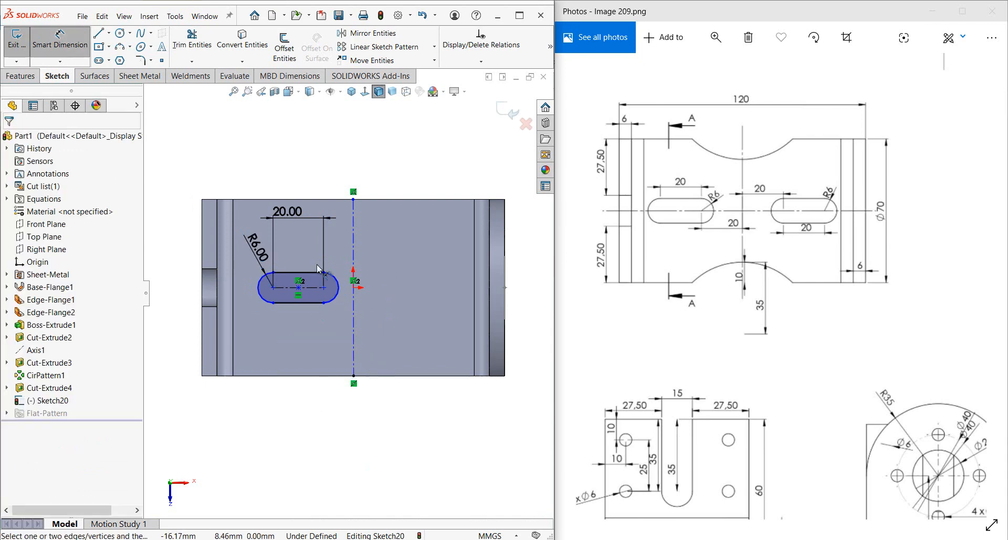
{"action": "left_click", "coordinate": [336, 297]}
{"action": "left_click", "coordinate": [354, 290]}
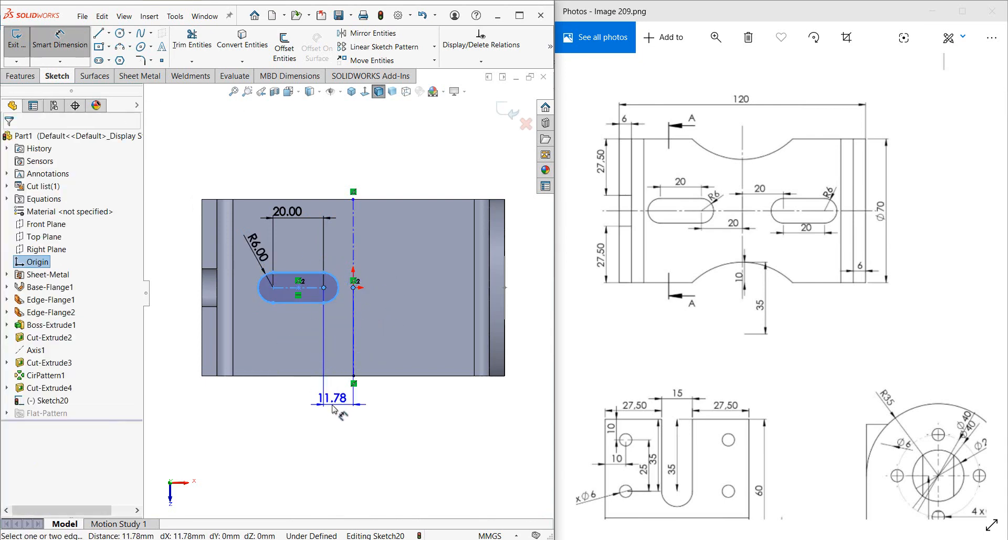
{"action": "left_click", "coordinate": [335, 409]}
{"action": "type", "text": "20"}
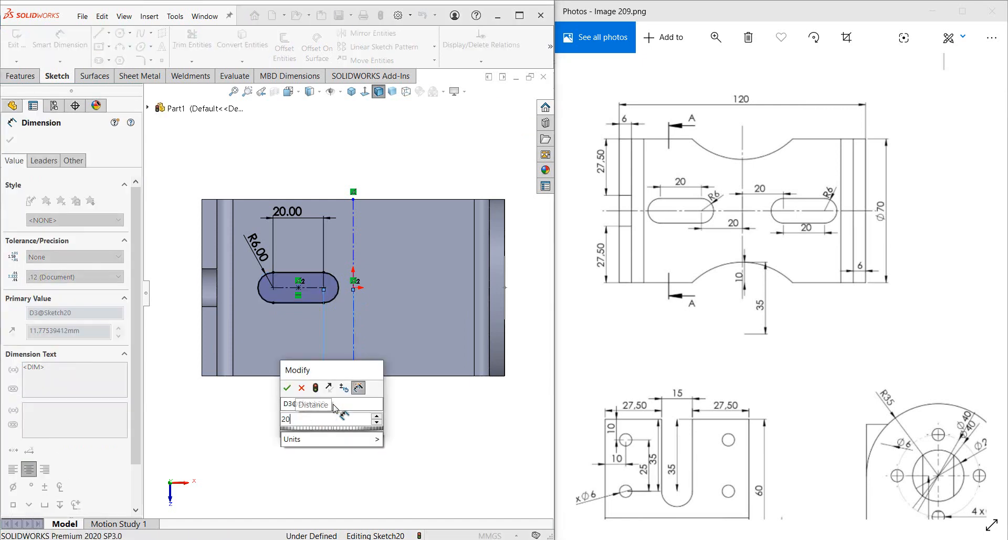
{"action": "key", "text": "Return"}
{"action": "key", "text": "Escape"}
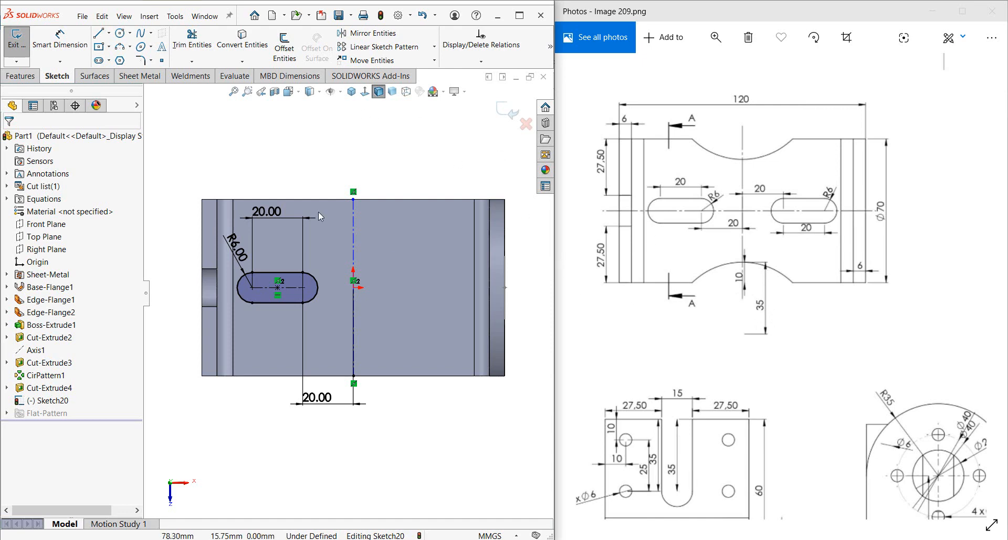
{"action": "left_click", "coordinate": [130, 47]}
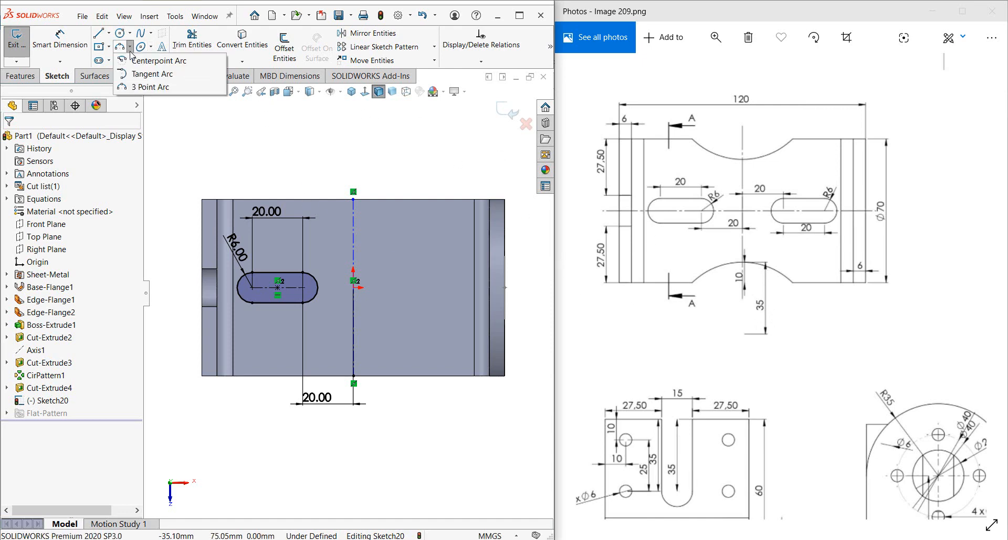
{"action": "left_click", "coordinate": [140, 74]}
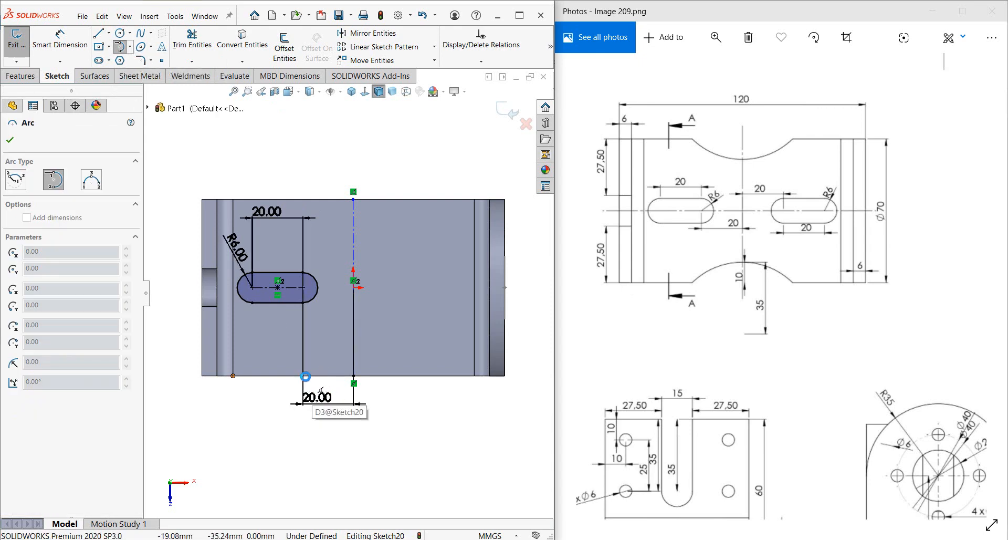
{"action": "left_click", "coordinate": [305, 376]}
{"action": "left_click", "coordinate": [585, 275]}
{"action": "key", "text": "Escape"}
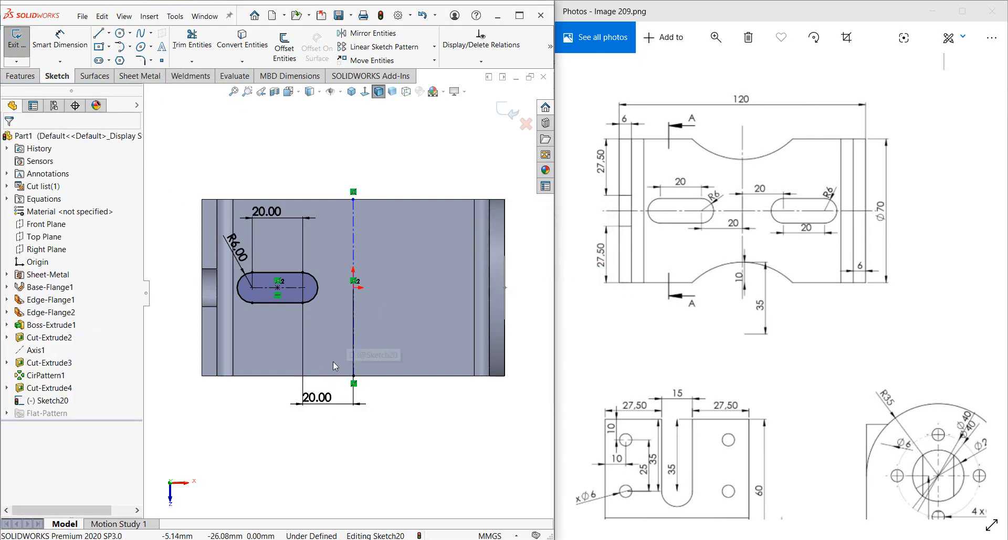
{"action": "key", "text": "ctrl+z"}
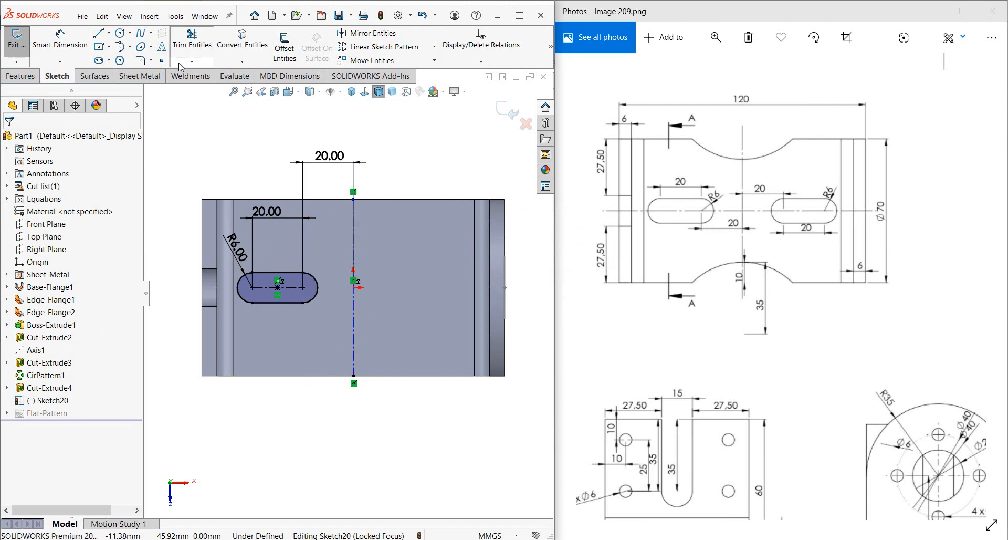
{"action": "left_click", "coordinate": [130, 47]}
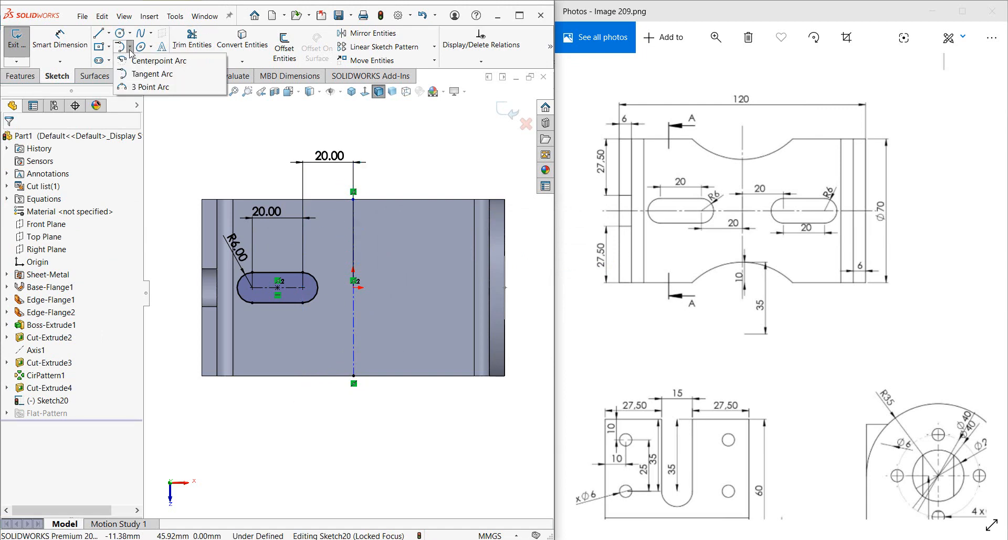
{"action": "left_click", "coordinate": [145, 78]}
{"action": "left_click", "coordinate": [303, 375]}
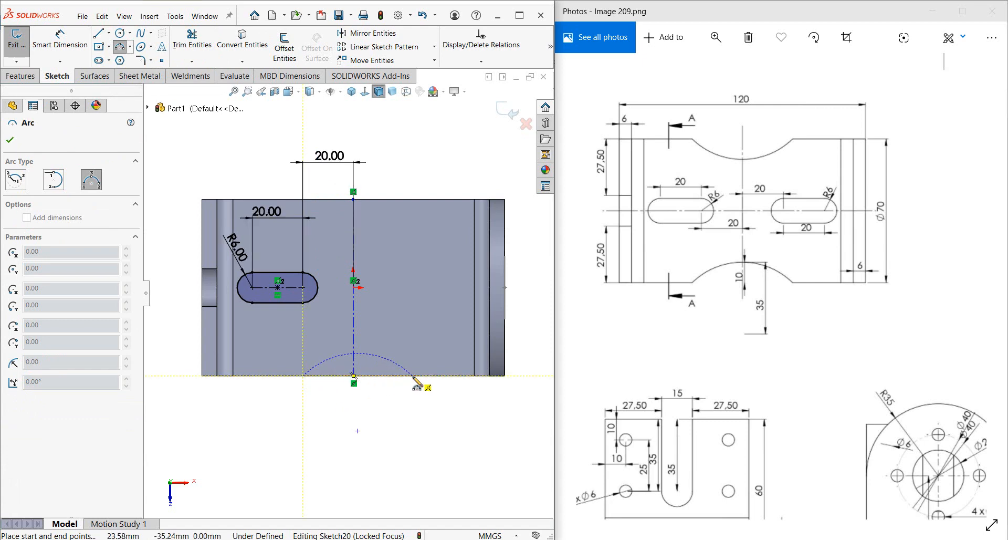
{"action": "key", "text": "Escape"}
Sketch a three-point arc across the centerline on the base flange's lower edge, about 42 mm wide and 12 mm high.
{"action": "left_click", "coordinate": [131, 47]}
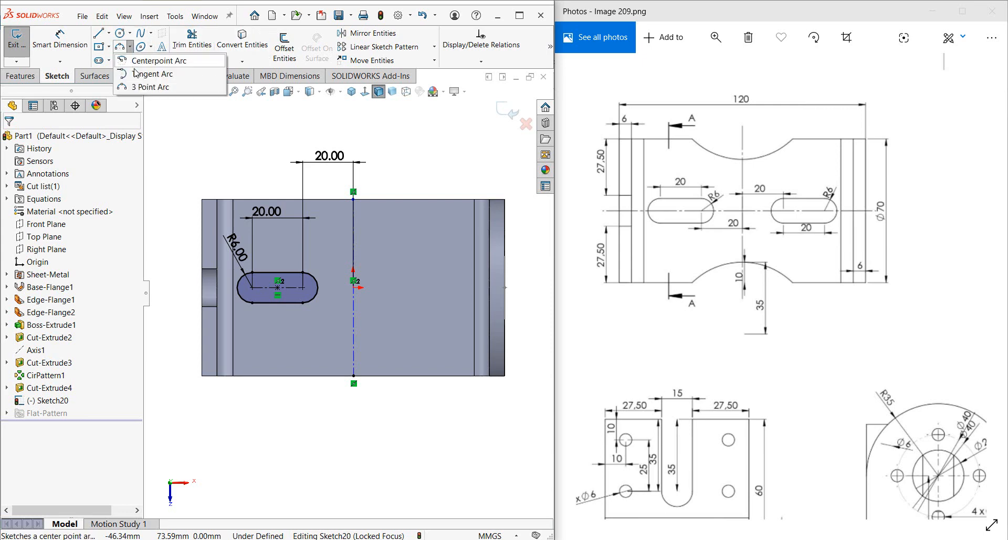
{"action": "left_click", "coordinate": [142, 88]}
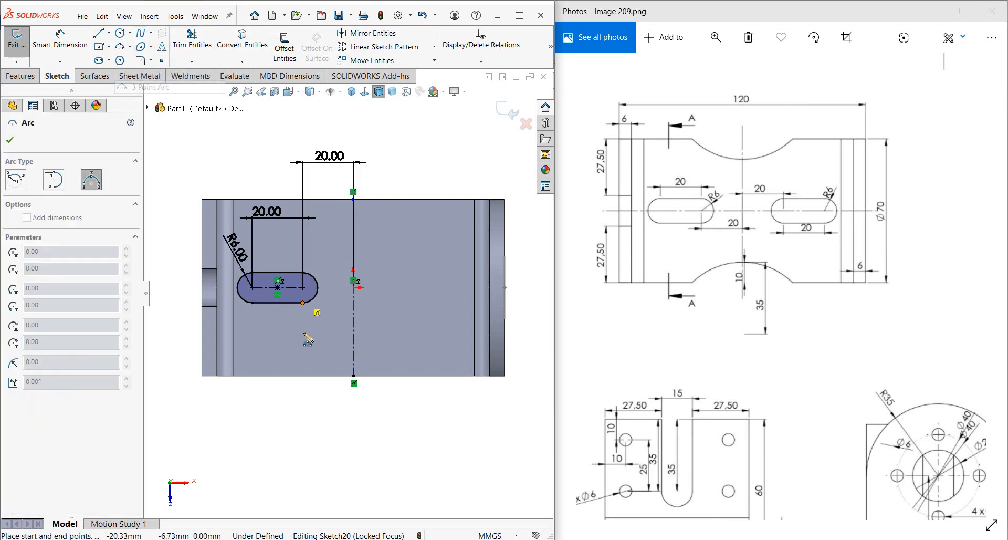
{"action": "left_click", "coordinate": [303, 375]}
{"action": "left_click", "coordinate": [408, 375]}
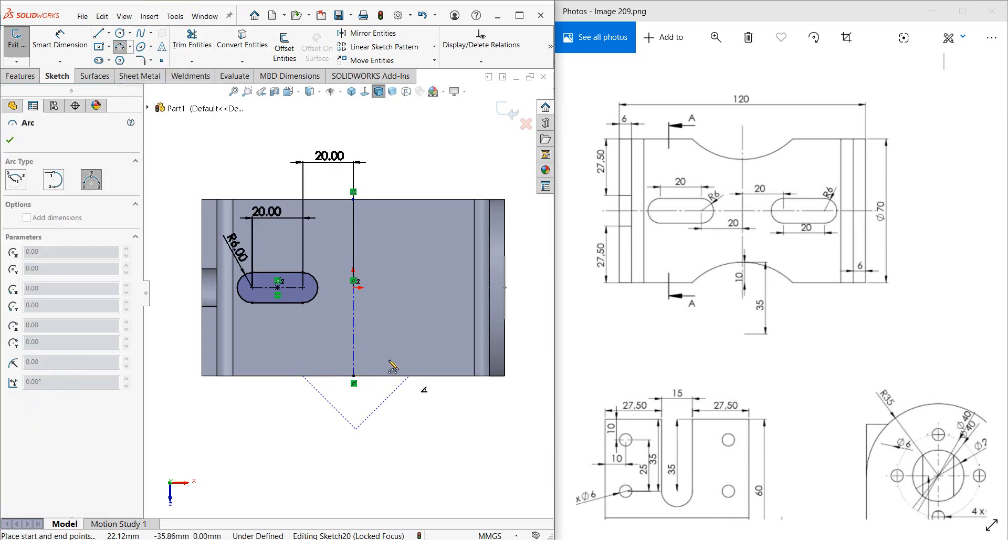
{"action": "left_click", "coordinate": [355, 346]}
{"action": "key", "text": "Escape"}
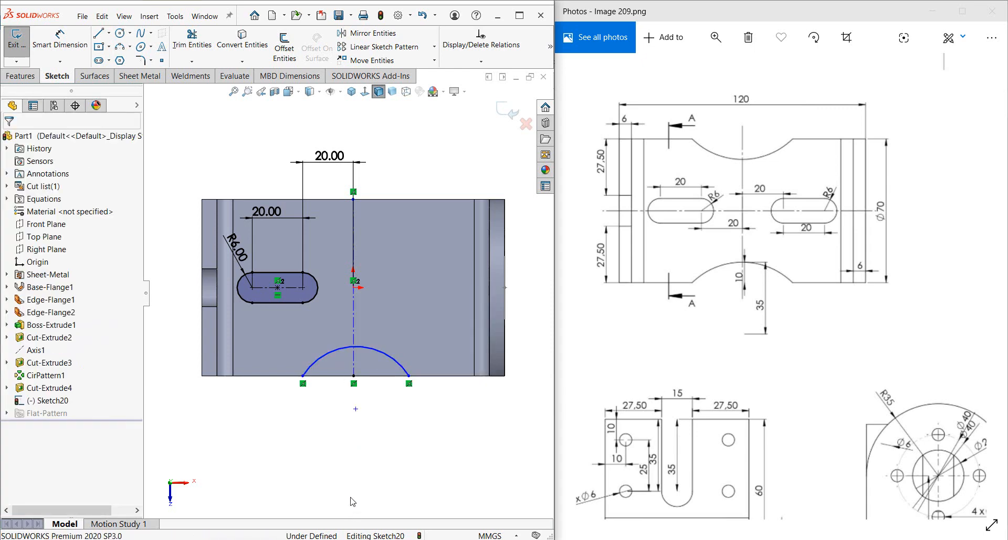
Dimension the arc's height above the base flange's lower edge as 10 mm.
{"action": "right_click_drag", "start_coordinate": [350, 497], "coordinate": [345, 441]}
{"action": "left_click", "coordinate": [348, 350]}
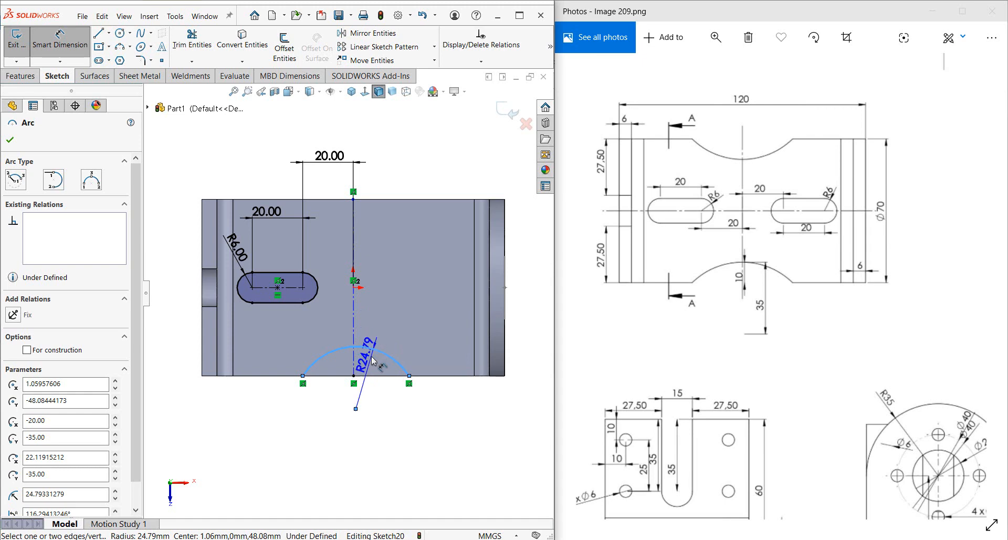
{"action": "key", "text": "Escape"}
{"action": "left_click", "coordinate": [372, 377]}
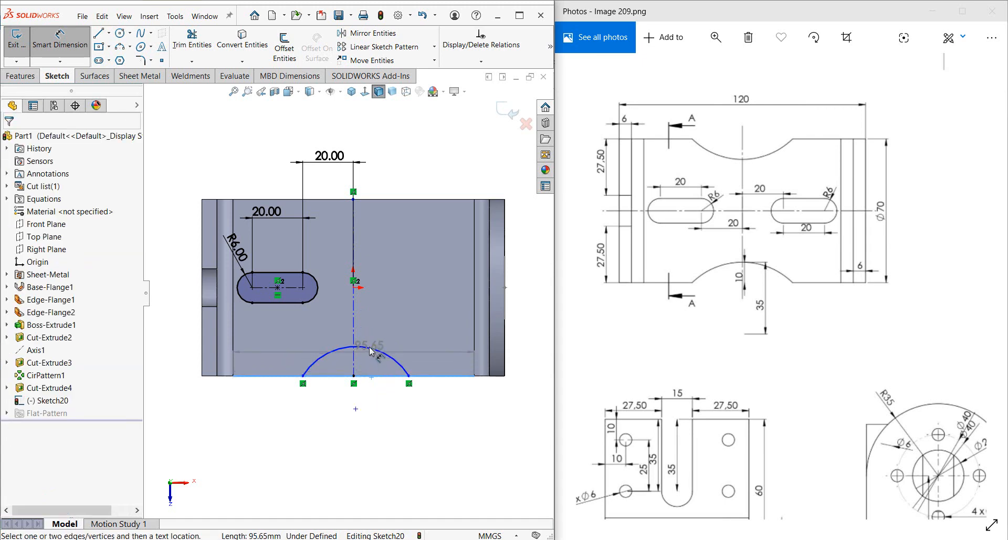
{"action": "left_click", "coordinate": [371, 348], "text": "shift"}
{"action": "left_click", "coordinate": [262, 351]}
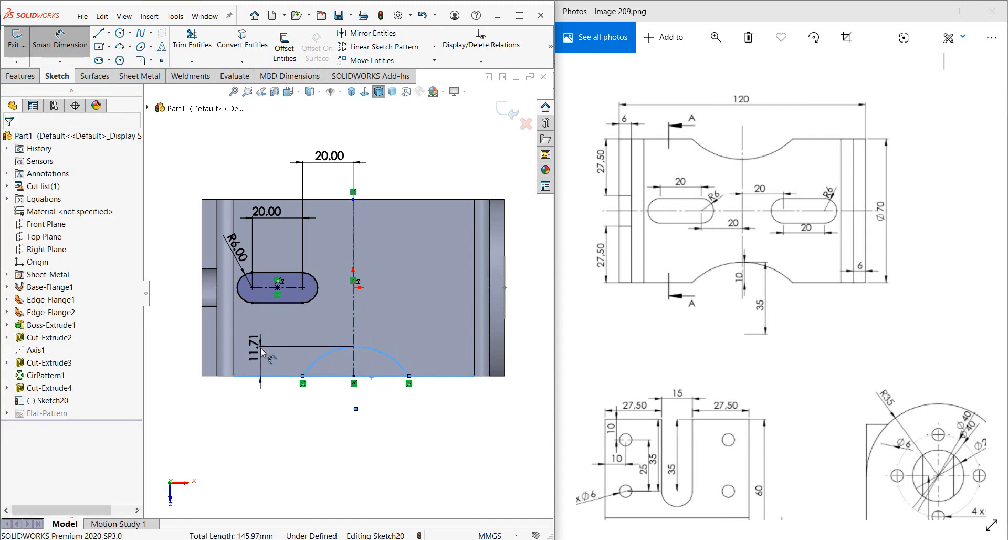
{"action": "type", "text": "10.00mm"}
{"action": "key", "text": "Return"}
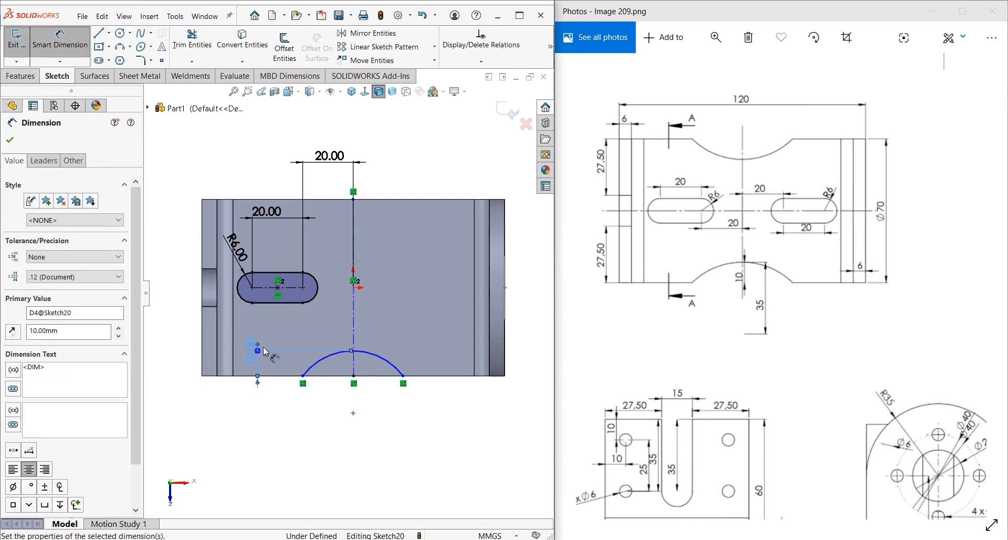
Set the radius of the arc on the base flange's lower edge to 35 mm.
{"action": "left_click", "coordinate": [378, 360]}
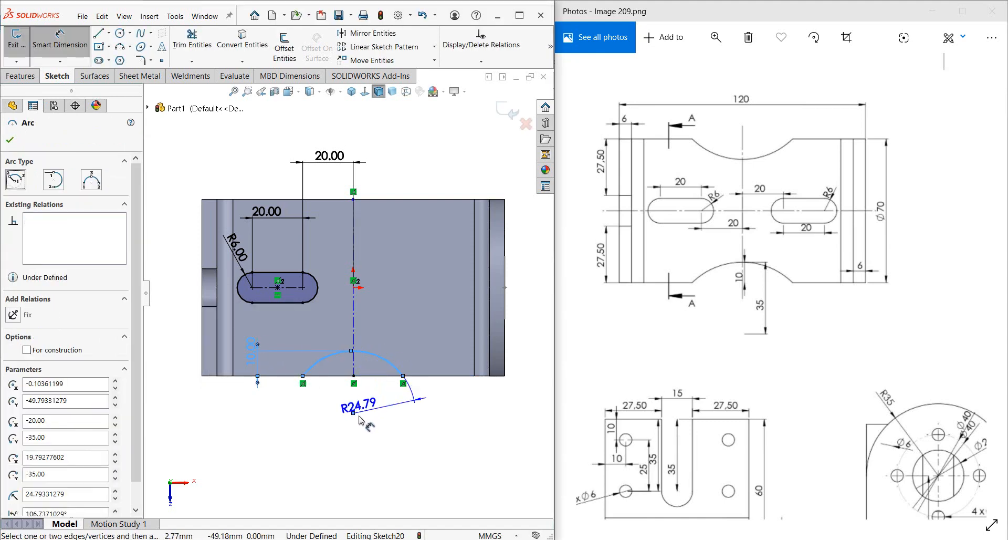
{"action": "left_click", "coordinate": [386, 293]}
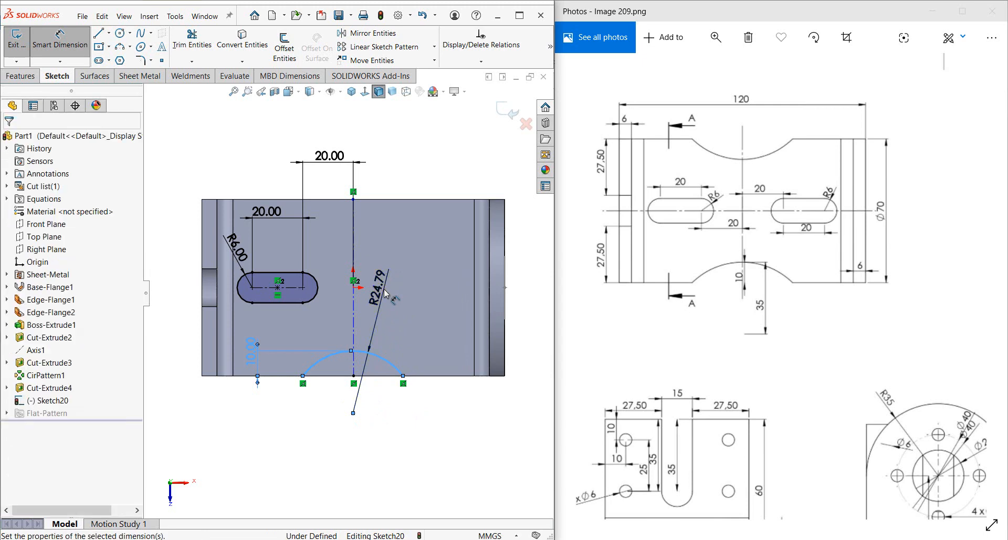
{"action": "type", "text": "35"}
{"action": "key", "text": "Return"}
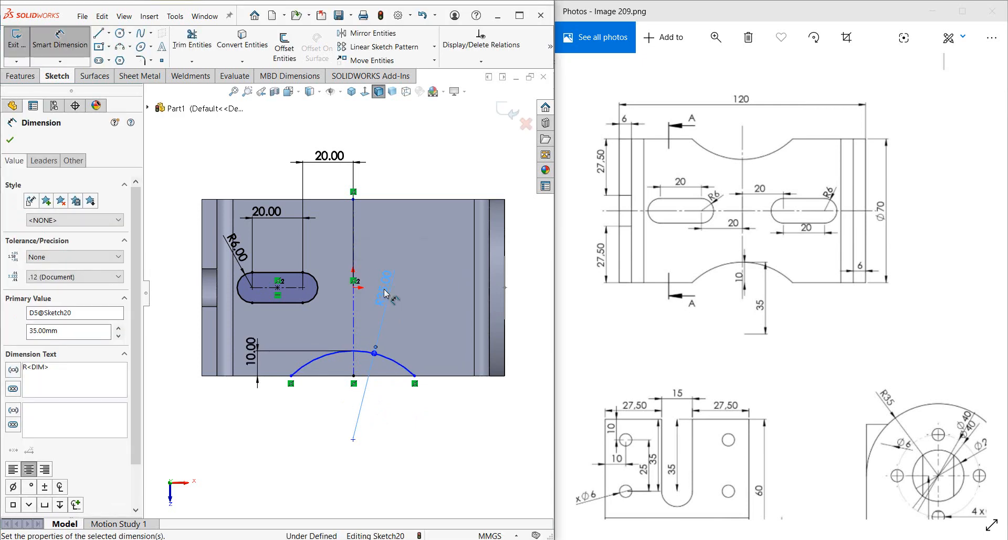
{"action": "key", "text": "Escape"}
Draw a vertical line from the arc's peak down to the midpoint of the base flange's lower edge.
{"action": "scroll", "coordinate": [368, 388], "scroll_direction": "down", "scroll_amount": 2}
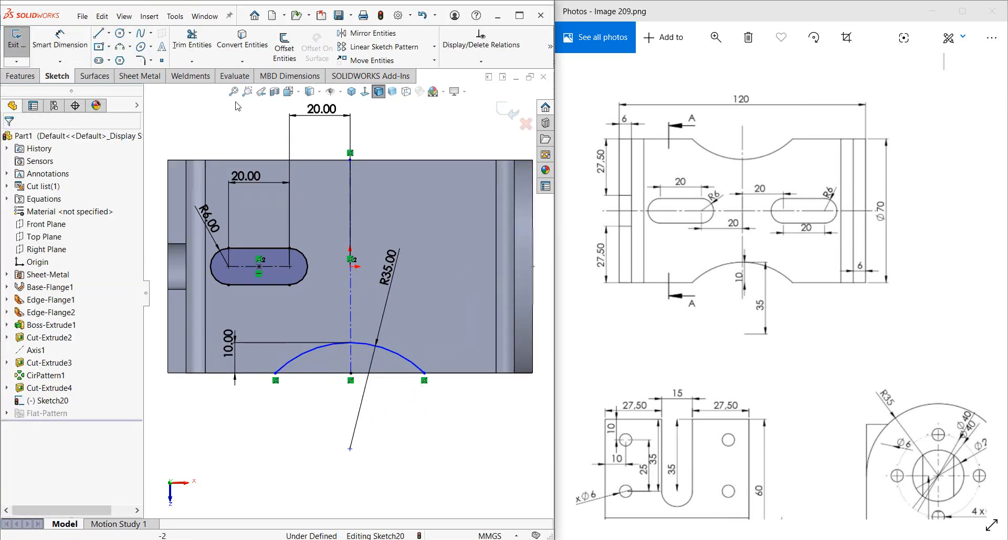
{"action": "key", "text": "l"}
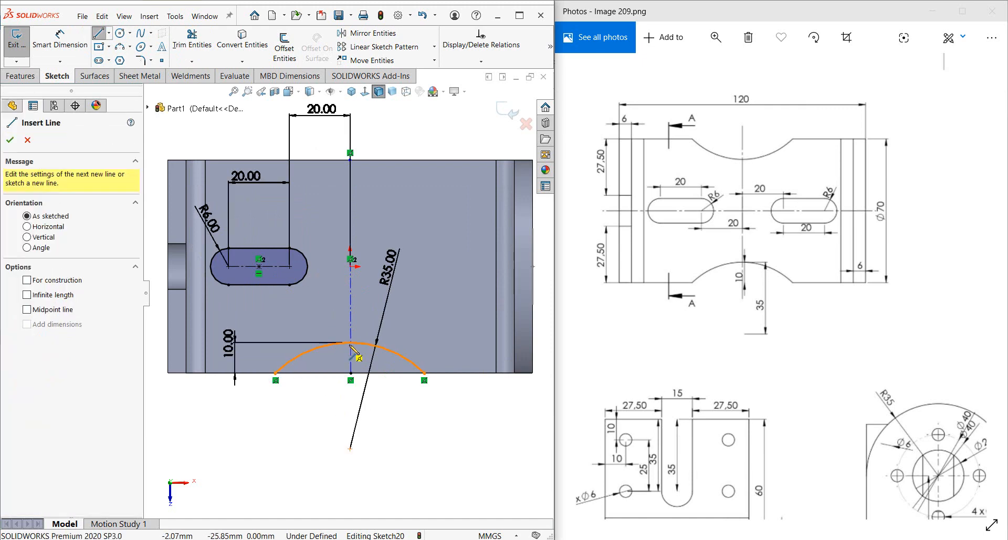
{"action": "left_click_drag", "start_coordinate": [350, 342], "coordinate": [350, 380]}
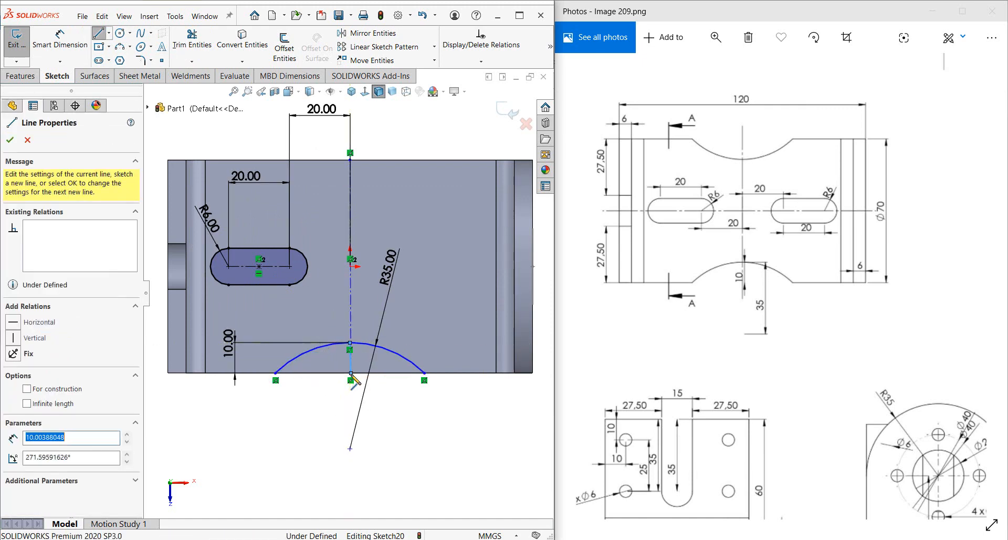
{"action": "right_click", "coordinate": [351, 375]}
{"action": "left_click", "coordinate": [378, 327]}
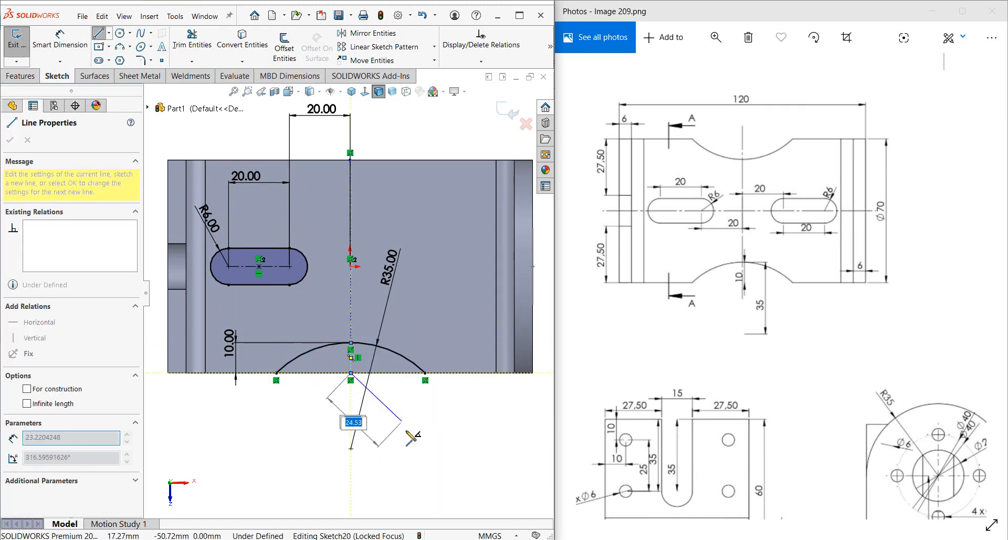
{"action": "left_click", "coordinate": [406, 432]}
{"action": "key", "text": "Escape"}
{"action": "left_click", "coordinate": [391, 417]}
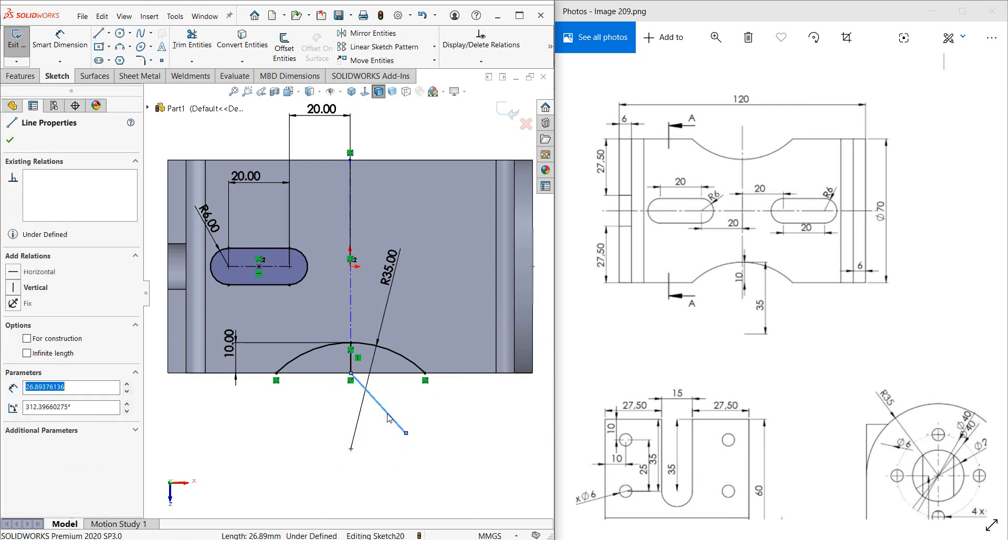
{"action": "key", "text": "Delete"}
{"action": "left_click", "coordinate": [351, 359]}
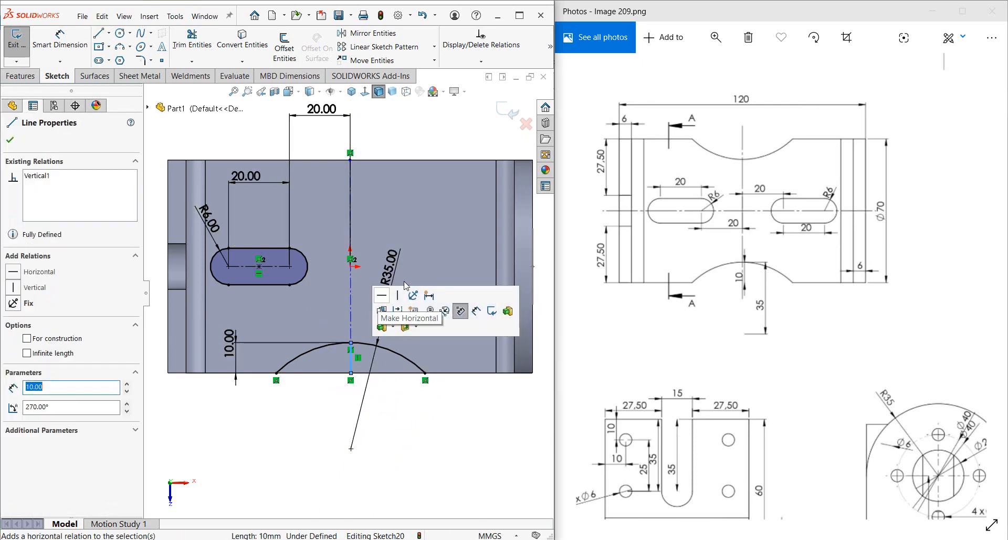
{"action": "left_click", "coordinate": [435, 432]}
Trim away the half of the arc to the right of the centerline.
{"action": "scroll", "coordinate": [354, 377], "scroll_direction": "down", "scroll_amount": 2}
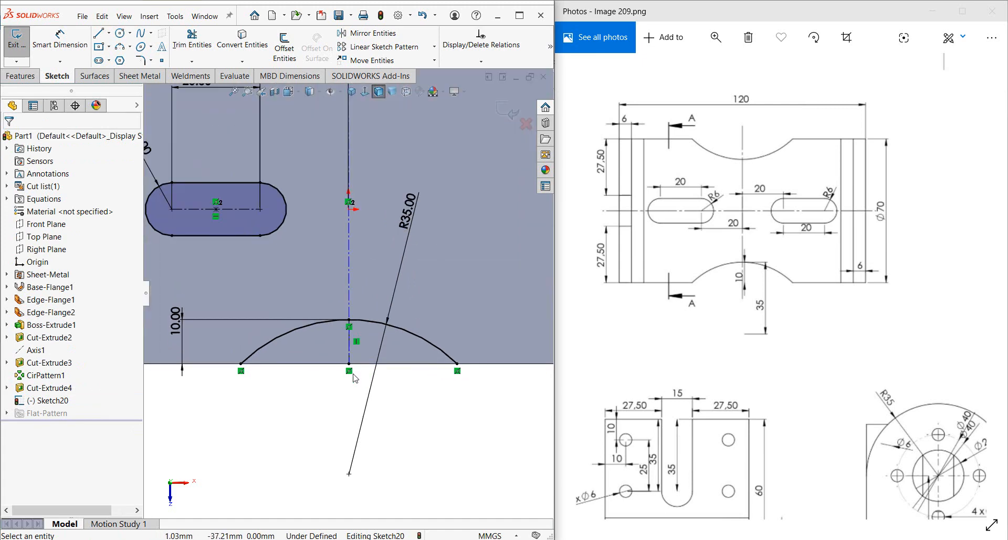
{"action": "scroll", "coordinate": [351, 367], "scroll_direction": "up", "scroll_amount": 2}
{"action": "left_click", "coordinate": [108, 34]}
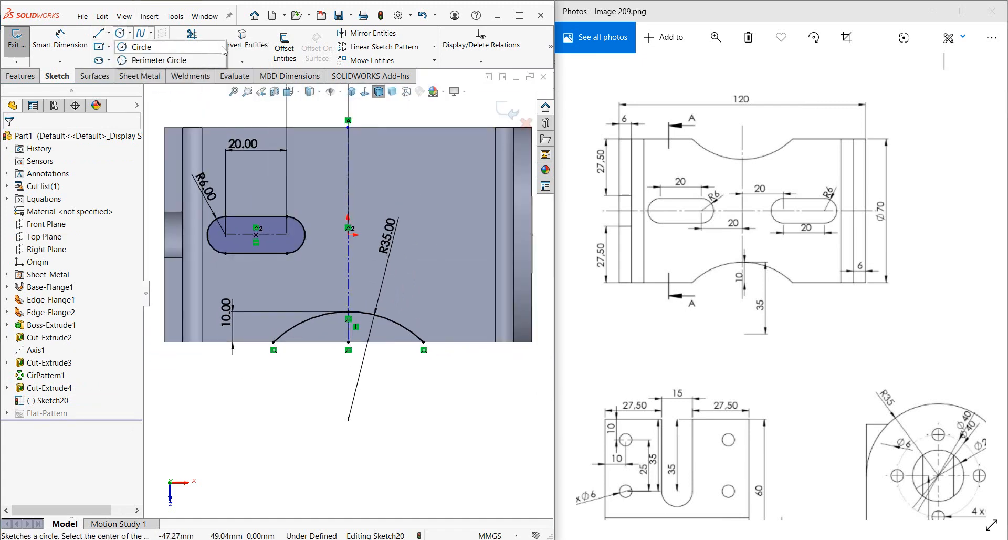
{"action": "left_click", "coordinate": [192, 61]}
{"action": "left_click", "coordinate": [208, 74]}
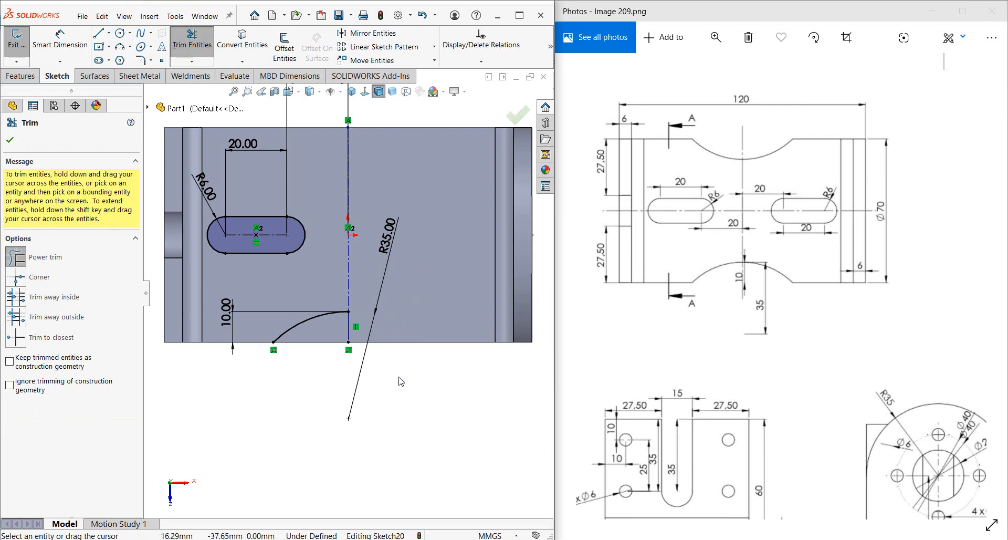
{"action": "left_click", "coordinate": [11, 137]}
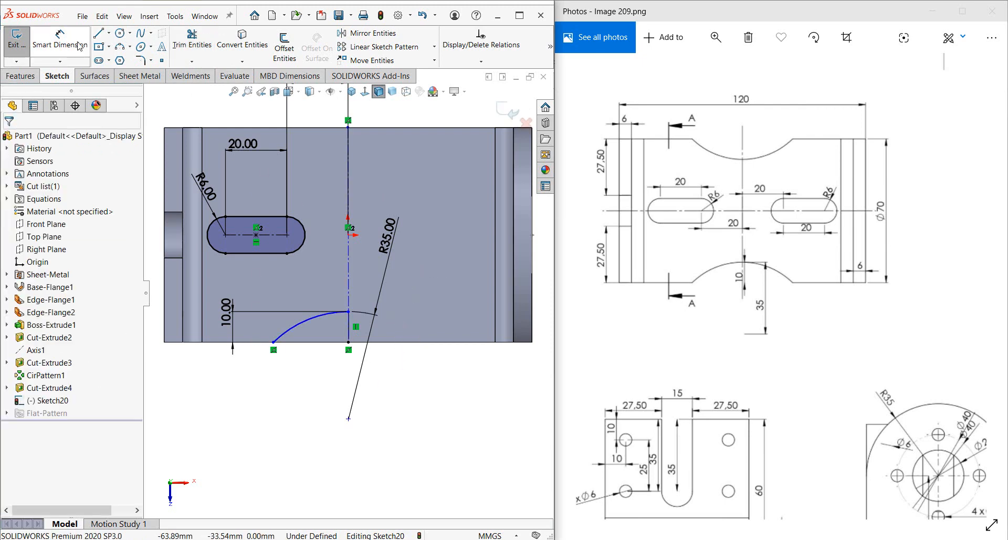
Close the half-arc profile with a horizontal line from its lower end to the centerline and a vertical line up to its peak.
{"action": "left_click", "coordinate": [98, 33]}
{"action": "left_click", "coordinate": [273, 343]}
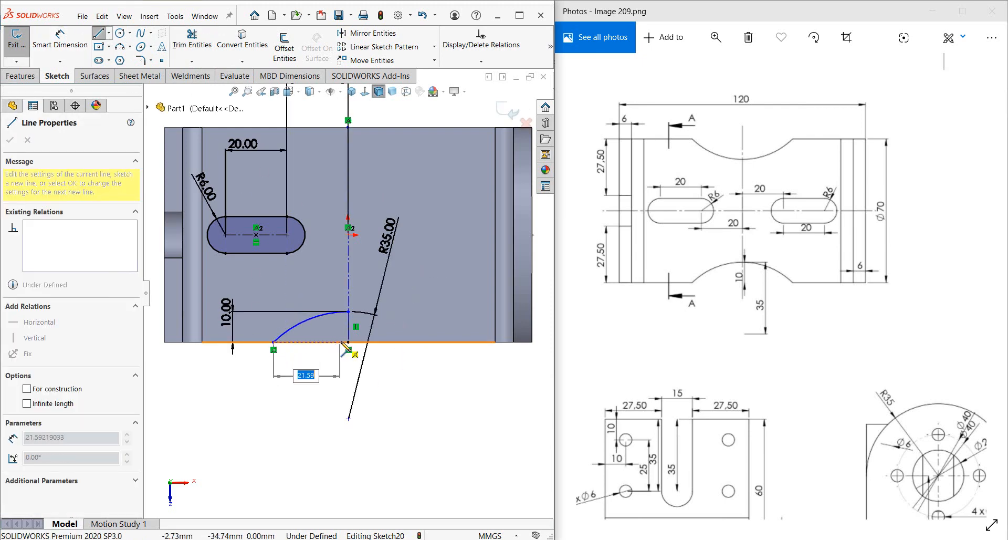
{"action": "left_click", "coordinate": [348, 343]}
{"action": "left_click", "coordinate": [349, 312]}
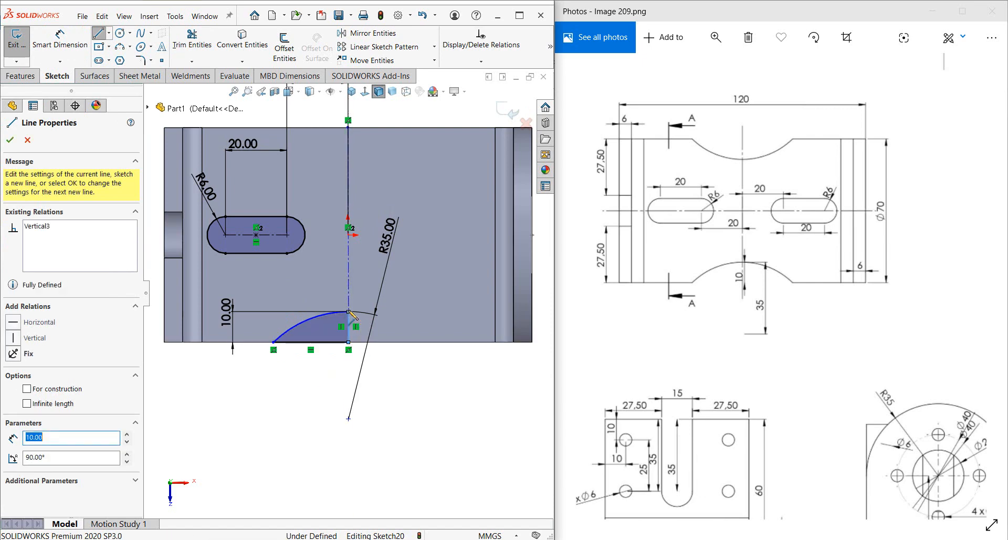
{"action": "key", "text": "Escape"}
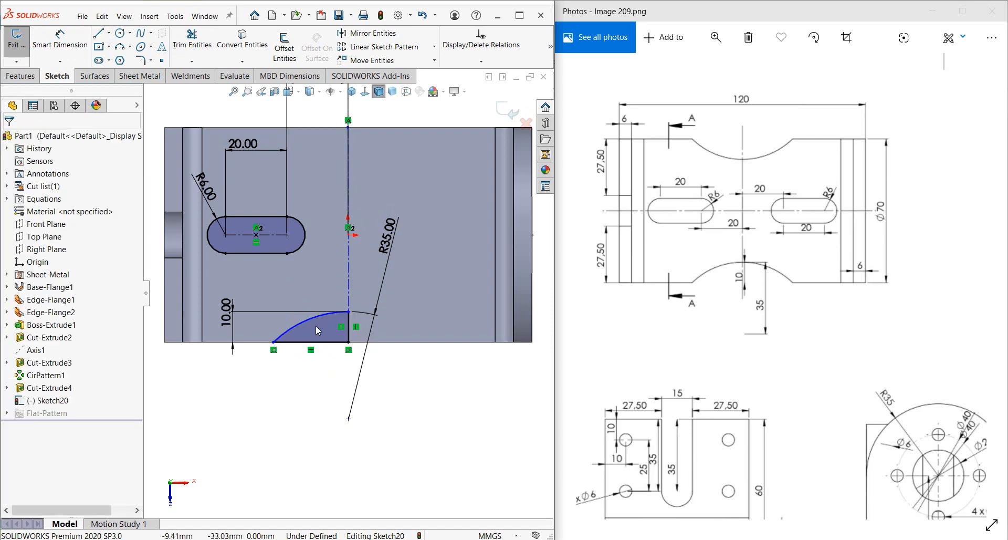
Try moving the half-arc profile along the flange's lower edge to test its constraints, and restore it.
{"action": "left_click_drag", "start_coordinate": [274, 342], "coordinate": [250, 342]}
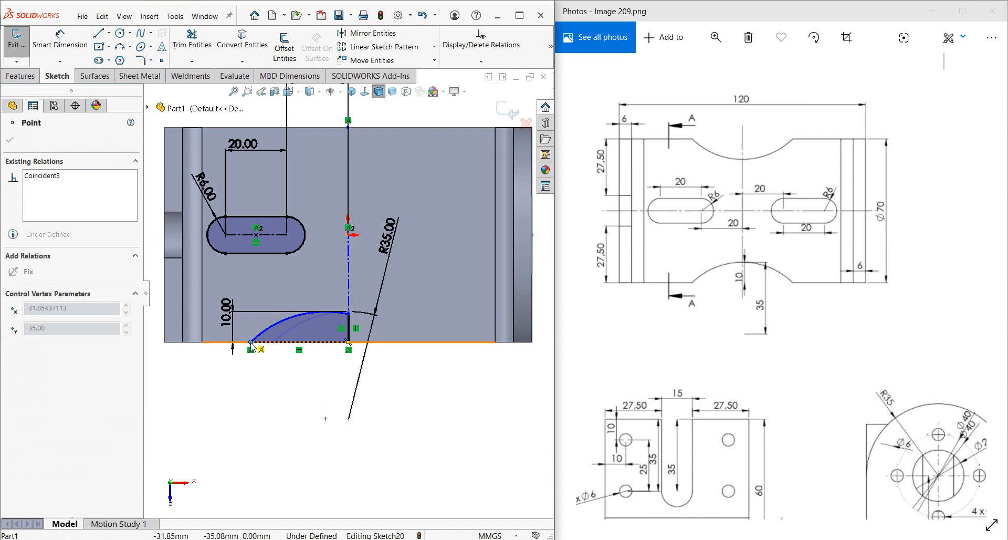
{"action": "left_click", "coordinate": [313, 398]}
{"action": "key", "text": "ctrl+z"}
{"action": "left_click", "coordinate": [425, 439]}
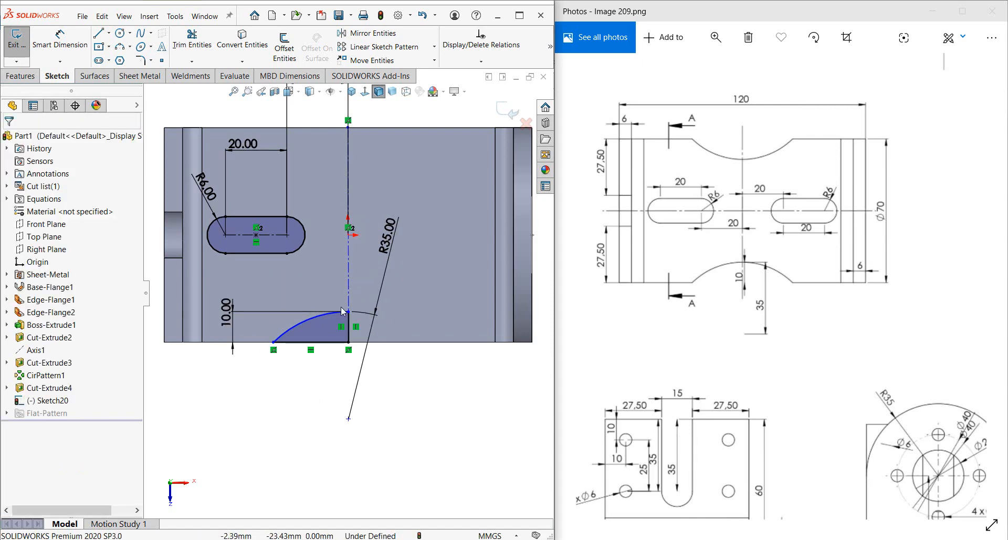
{"action": "left_click", "coordinate": [349, 343]}
{"action": "left_click", "coordinate": [349, 305], "text": "ctrl"}
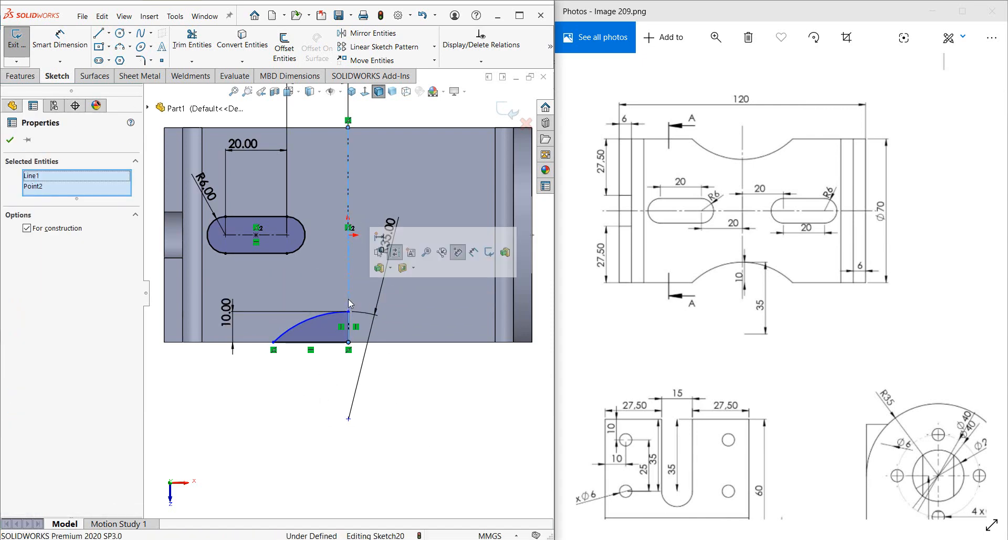
{"action": "left_click", "coordinate": [461, 370]}
{"action": "left_click_drag", "start_coordinate": [332, 330], "coordinate": [298, 326]}
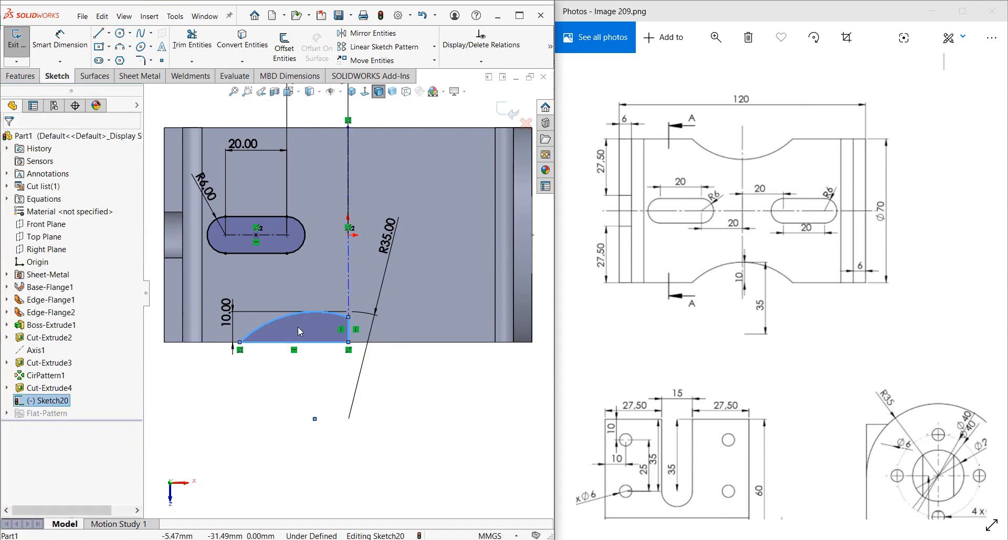
{"action": "left_click", "coordinate": [457, 405]}
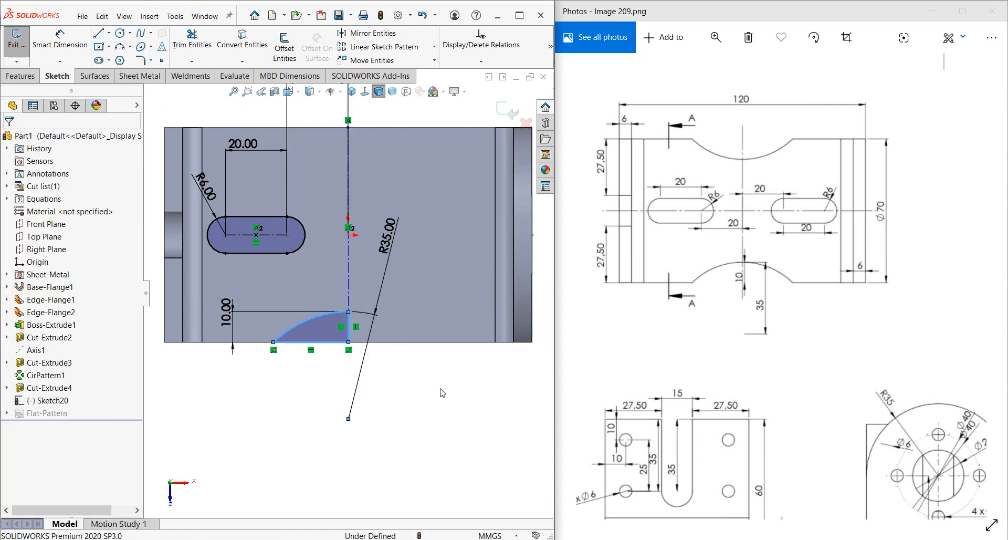
{"action": "left_click", "coordinate": [349, 311]}
{"action": "left_click", "coordinate": [401, 437]}
Draw a short horizontal line to the right from the arc's upper endpoint on the centerline.
{"action": "key", "text": "l"}
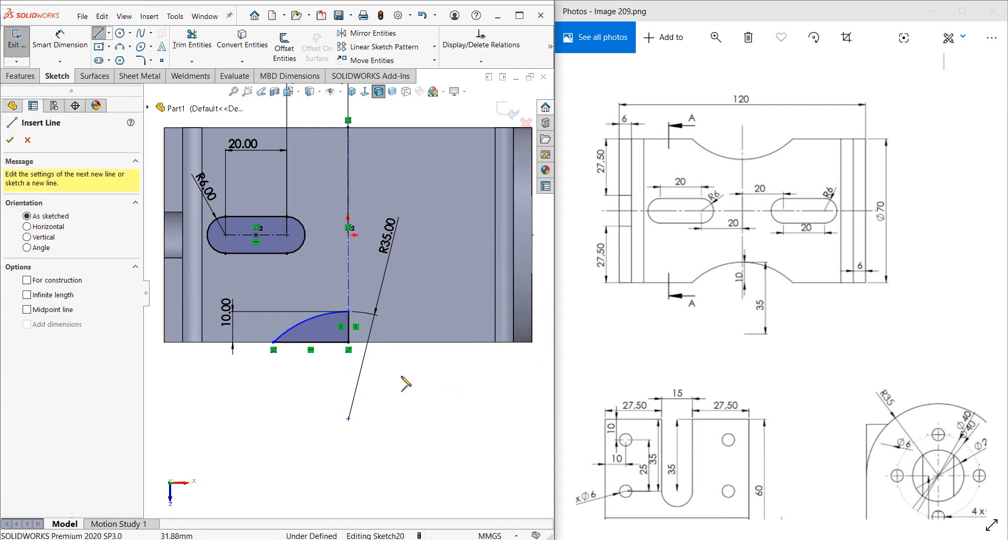
{"action": "scroll", "coordinate": [378, 368], "scroll_direction": "down", "scroll_amount": 3}
{"action": "left_click", "coordinate": [327, 270]}
{"action": "left_click", "coordinate": [359, 270]}
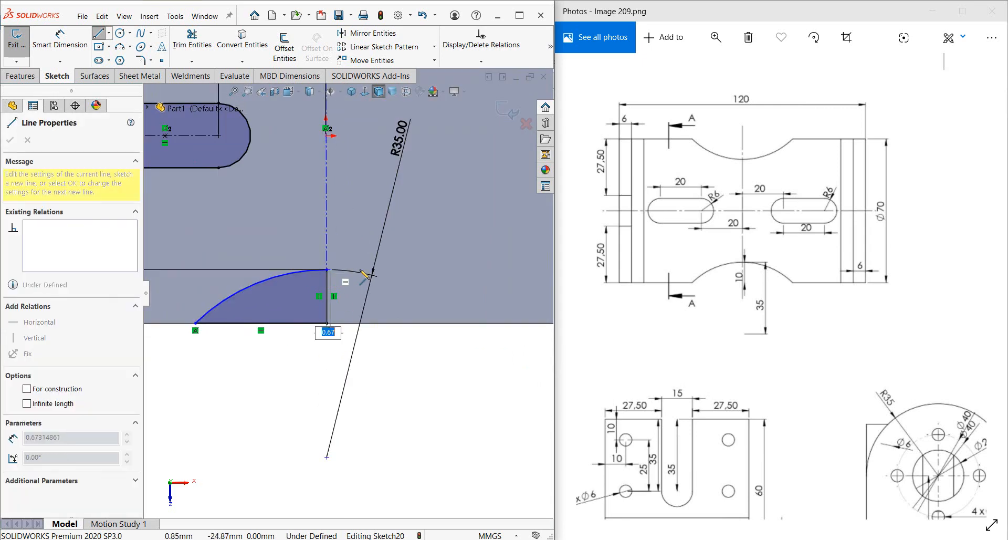
{"action": "right_click", "coordinate": [361, 271]}
{"action": "left_click", "coordinate": [369, 277]}
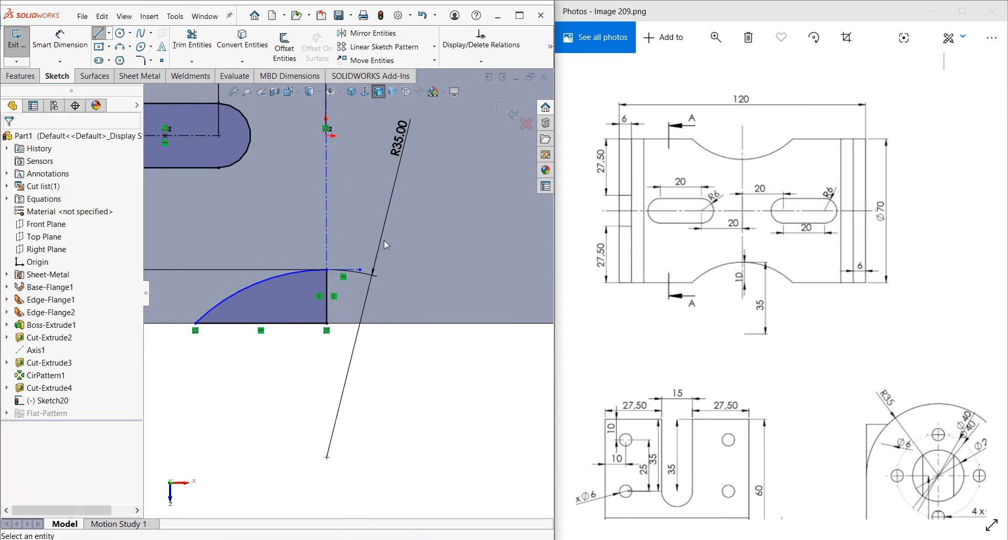
Make the half-arc tangent to the short horizontal line at its upper endpoint on the centerline.
{"action": "left_click", "coordinate": [311, 271]}
{"action": "left_click", "coordinate": [339, 270], "text": "ctrl"}
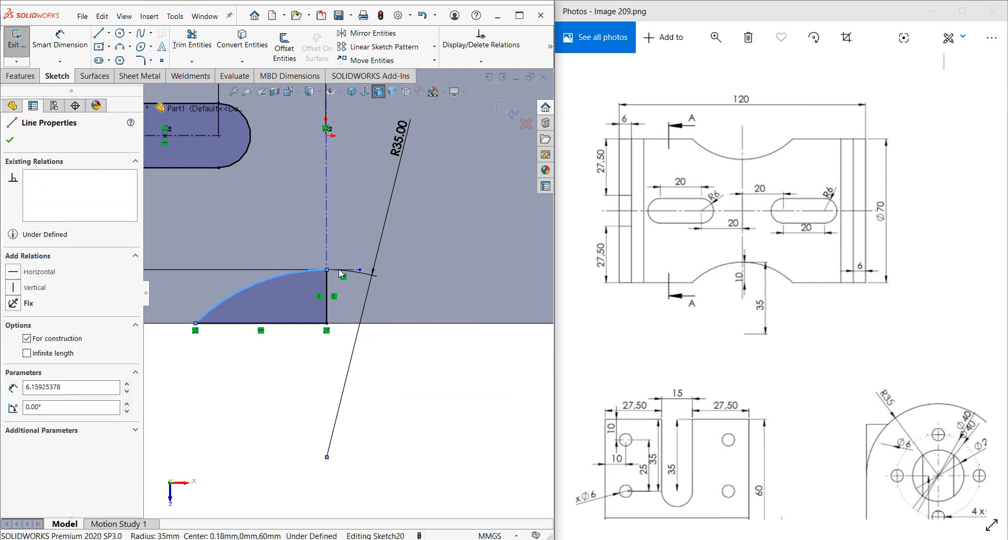
{"action": "left_click", "coordinate": [369, 207]}
{"action": "left_click", "coordinate": [408, 313]}
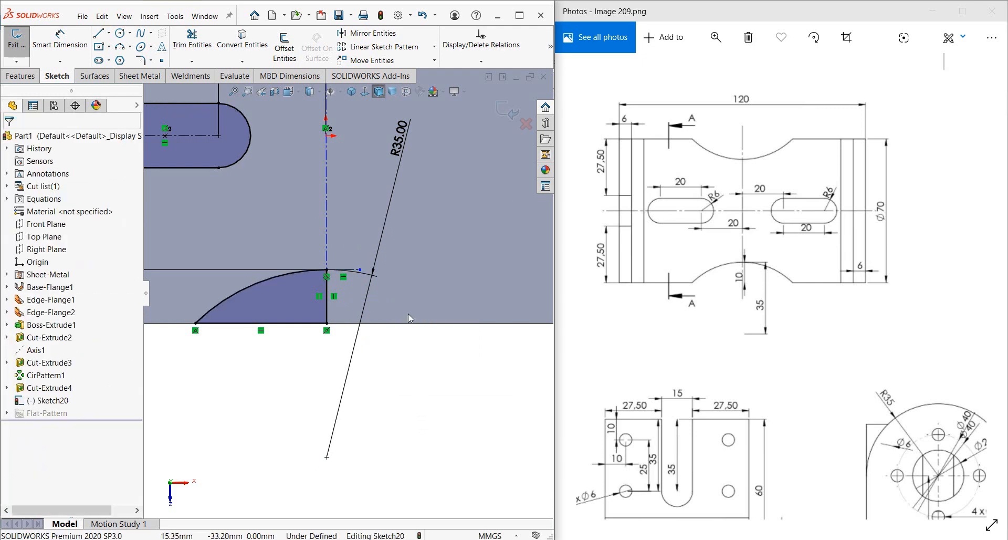
{"action": "scroll", "coordinate": [408, 314], "scroll_direction": "up", "scroll_amount": 2}
{"action": "scroll", "coordinate": [346, 288], "scroll_direction": "up", "scroll_amount": 1}
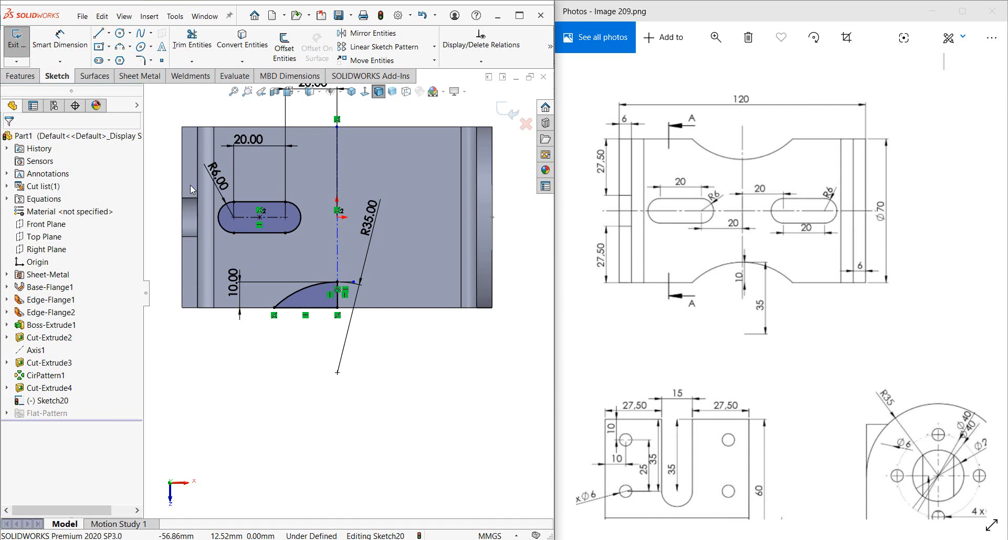
{"action": "left_click", "coordinate": [20, 76]}
{"action": "left_click", "coordinate": [181, 47]}
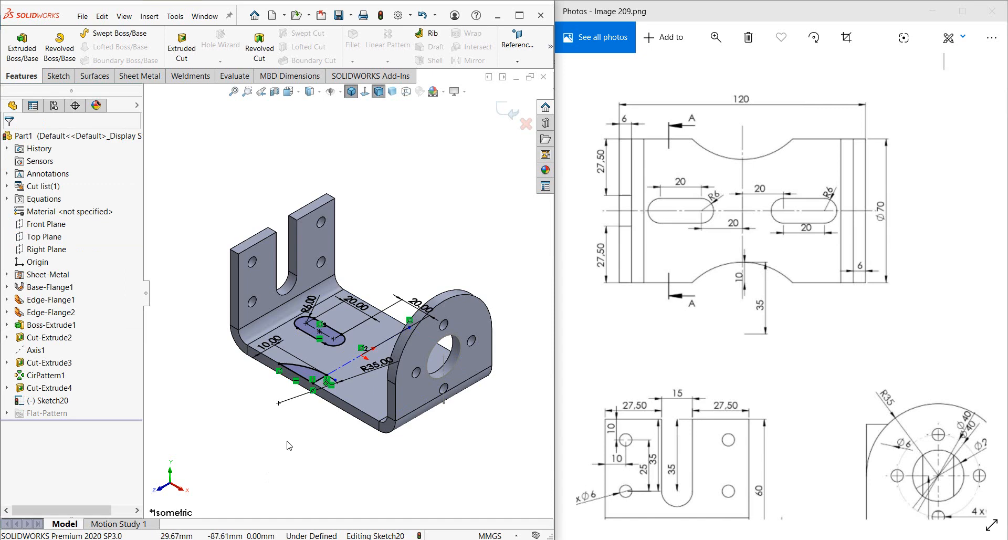
{"action": "scroll", "coordinate": [395, 196], "scroll_direction": "down", "scroll_amount": 3}
{"action": "scroll", "coordinate": [323, 197], "scroll_direction": "down", "scroll_amount": 2}
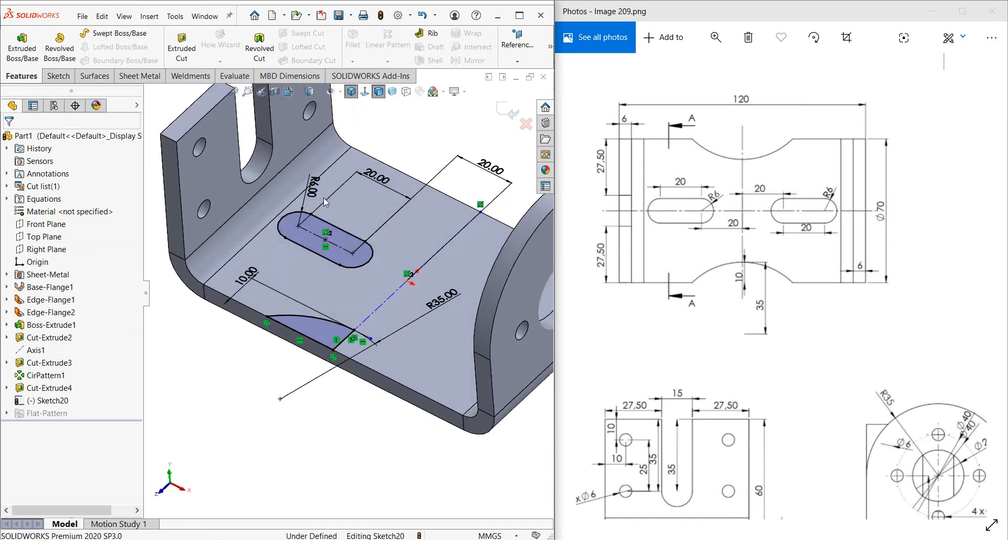
{"action": "key", "text": "ctrl+5"}
Draw a horizontal construction line about 21 mm long from the origin to the right.
{"action": "key", "text": "l"}
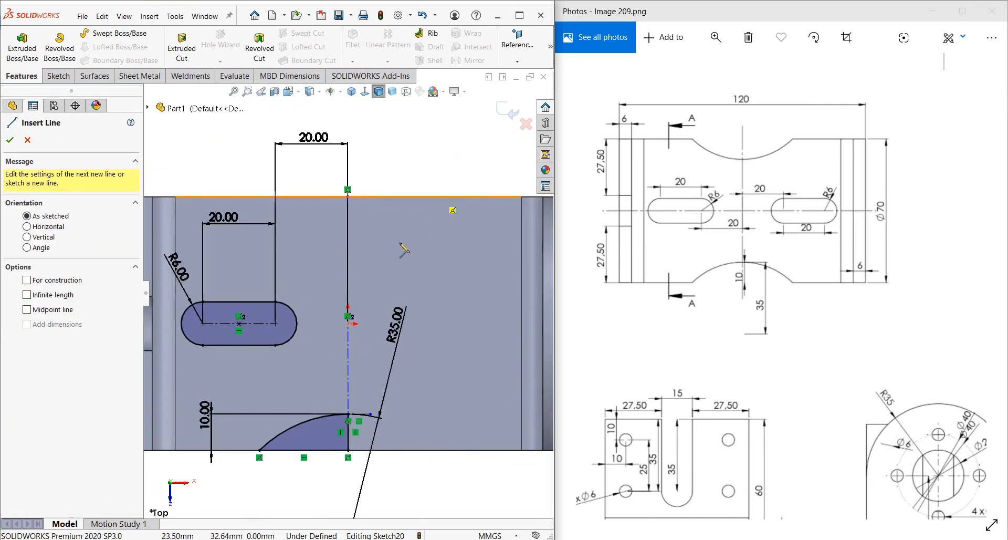
{"action": "left_click", "coordinate": [348, 323]}
{"action": "left_click", "coordinate": [424, 324]}
{"action": "right_click", "coordinate": [424, 324]}
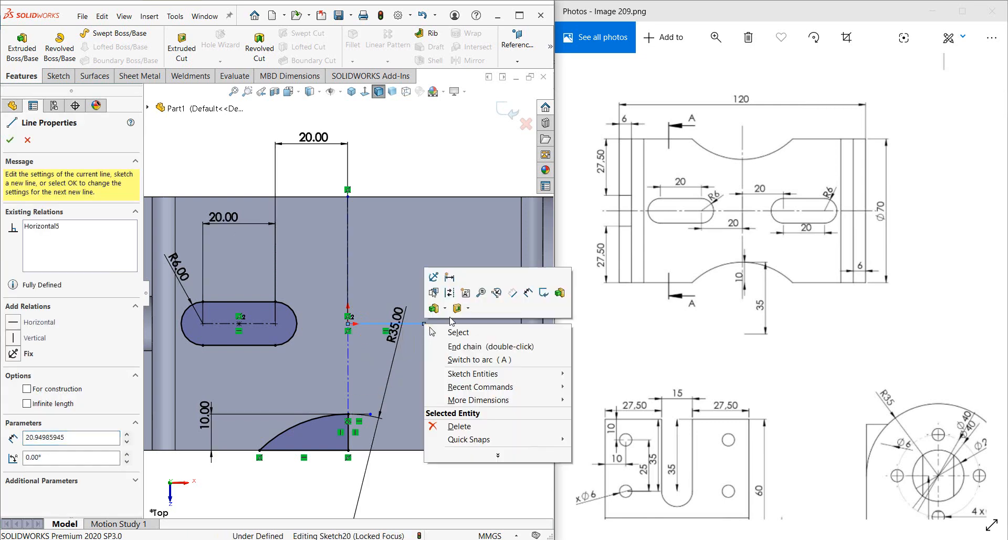
{"action": "left_click", "coordinate": [449, 292]}
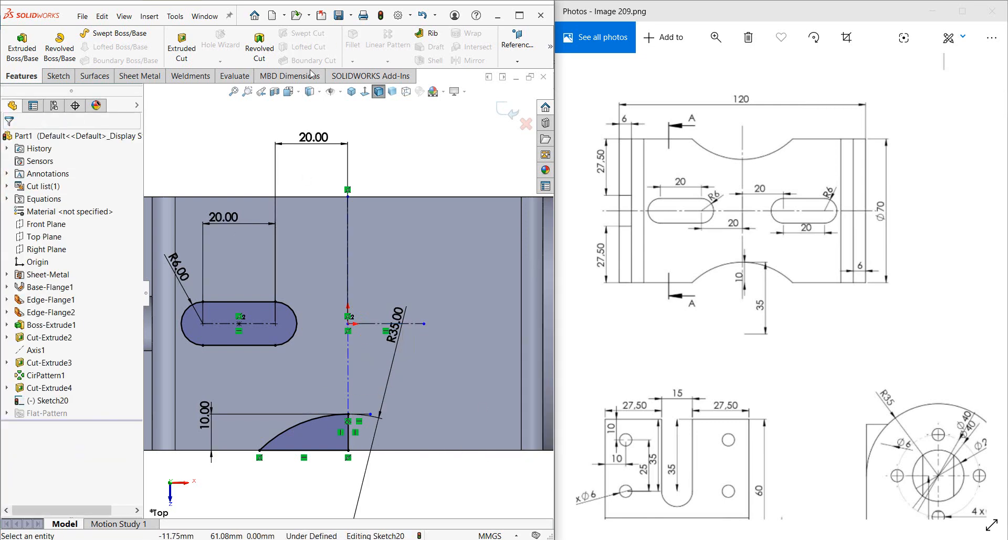
Mirror the closed half-arc profile about the horizontal construction line to the flange's opposite edge, keeping the original.
{"action": "left_click", "coordinate": [58, 76]}
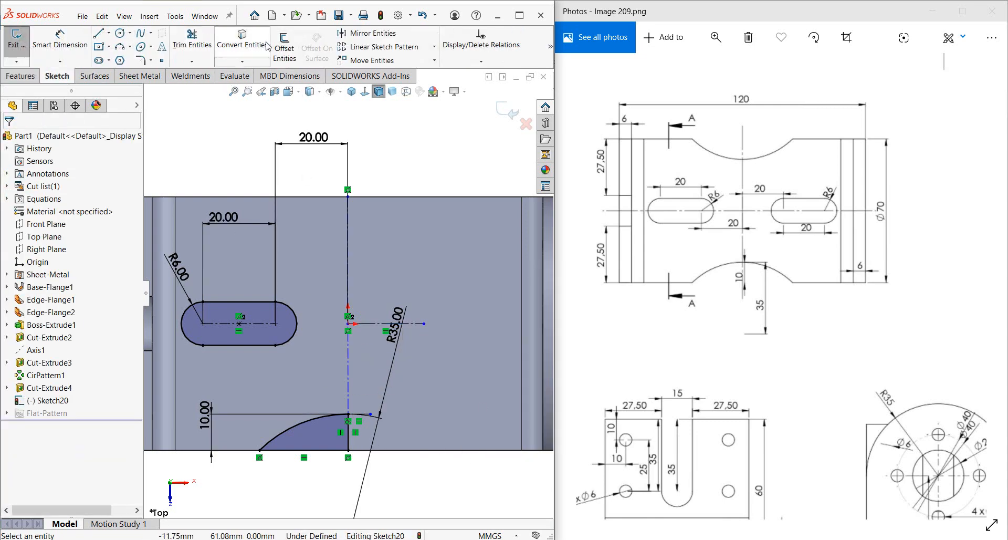
{"action": "left_click", "coordinate": [368, 33]}
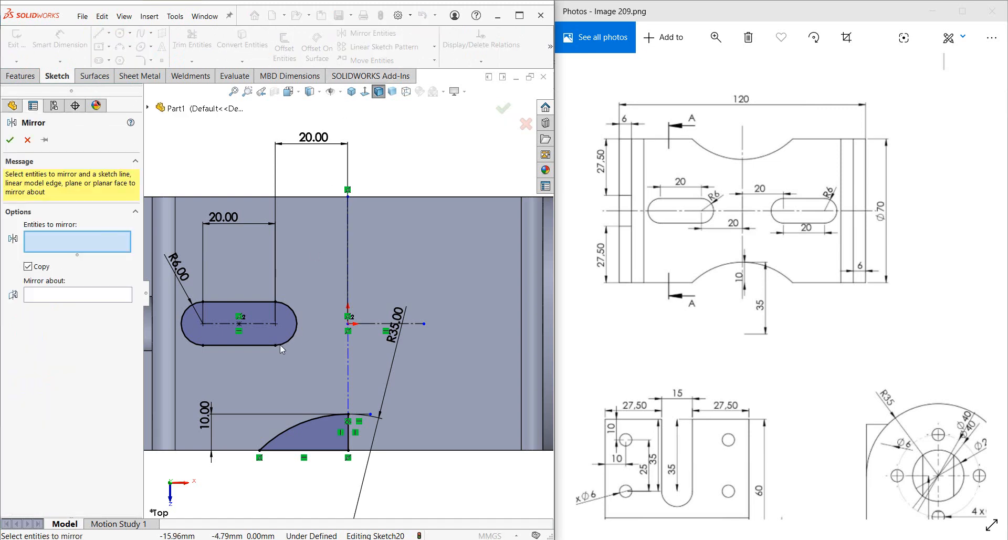
{"action": "left_click", "coordinate": [371, 323]}
{"action": "left_click", "coordinate": [106, 301]}
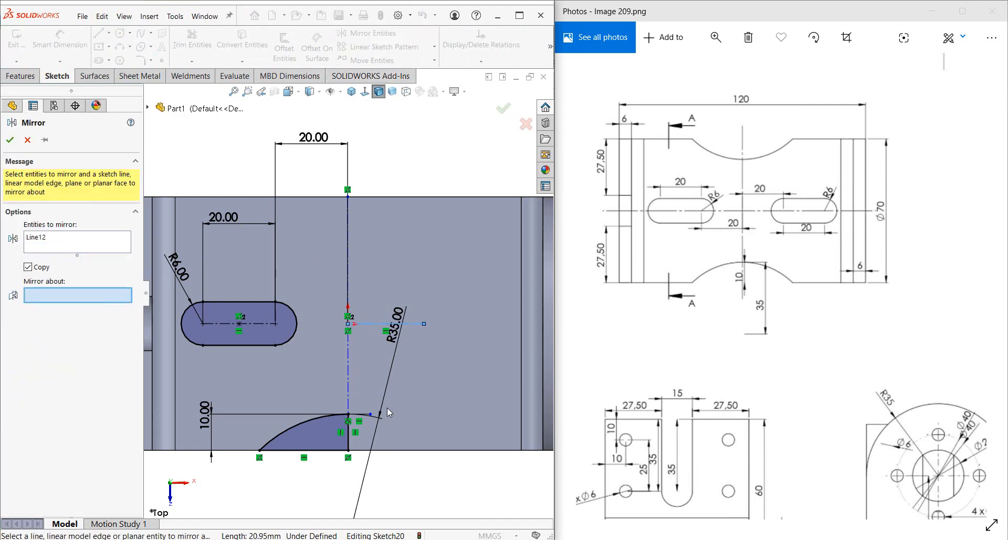
{"action": "left_click", "coordinate": [378, 324]}
{"action": "left_click", "coordinate": [56, 255]}
{"action": "left_click", "coordinate": [308, 435]}
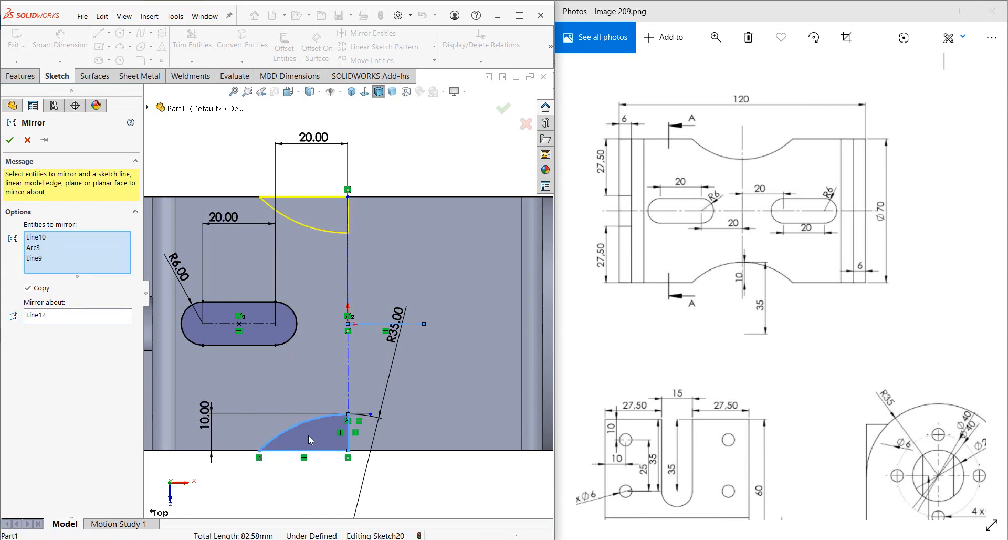
{"action": "right_click", "coordinate": [308, 436]}
Cut the slot and both half-arc profiles through the base flange with a blind depth linked to the sheet thickness.
{"action": "left_click", "coordinate": [21, 76]}
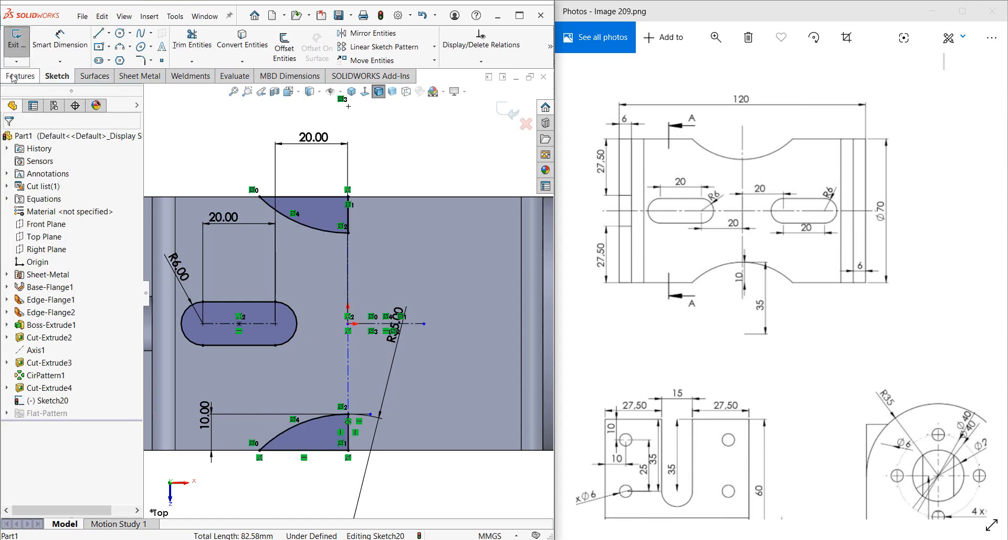
{"action": "left_click", "coordinate": [179, 51]}
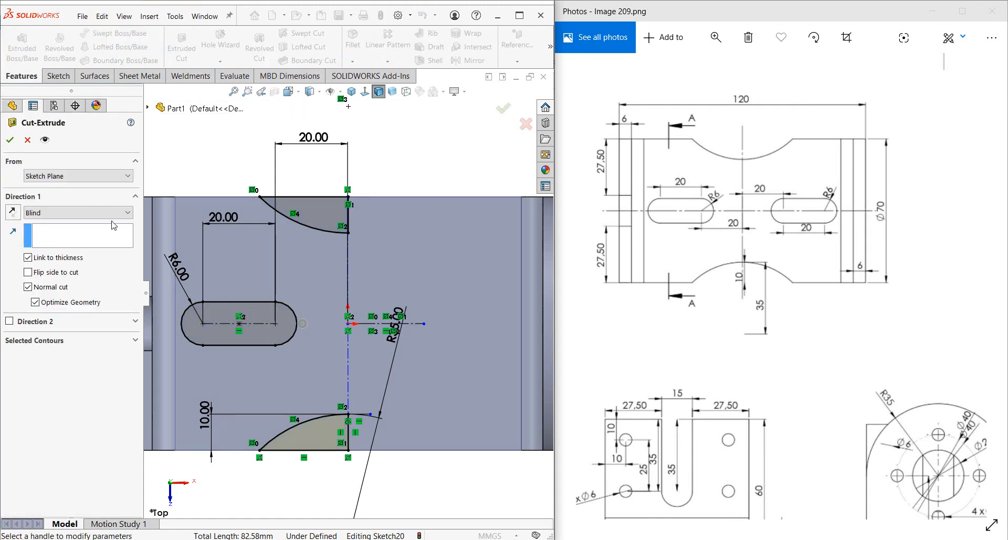
{"action": "left_click", "coordinate": [10, 140]}
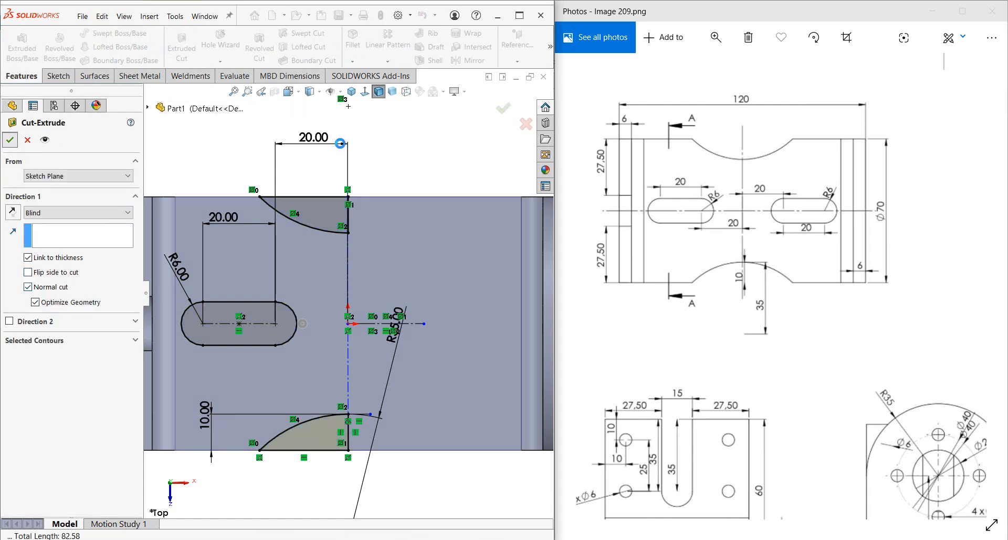
{"action": "left_click", "coordinate": [351, 93]}
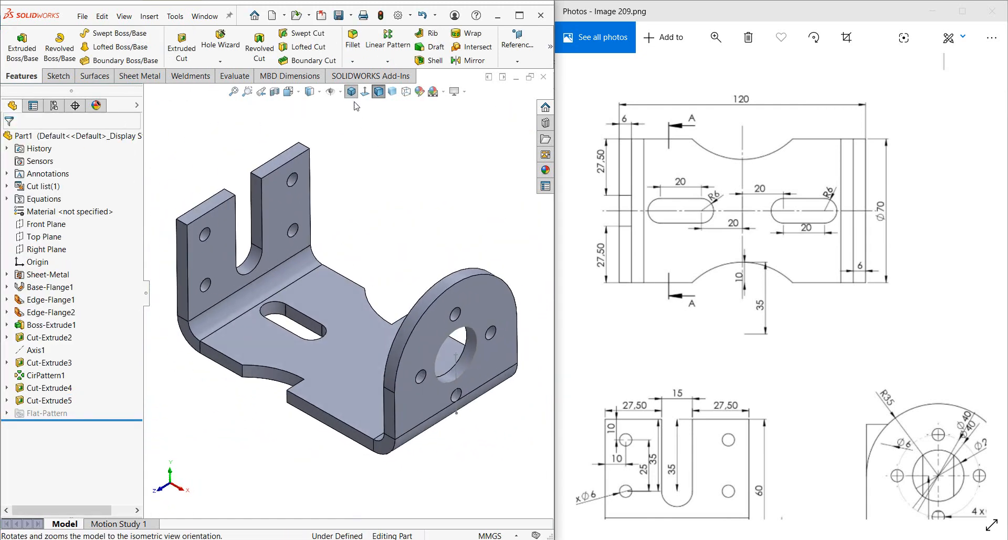
Mirror the slot and half-arc cut feature about the Right Plane to complete the other half of the flange.
{"action": "left_click", "coordinate": [37, 251]}
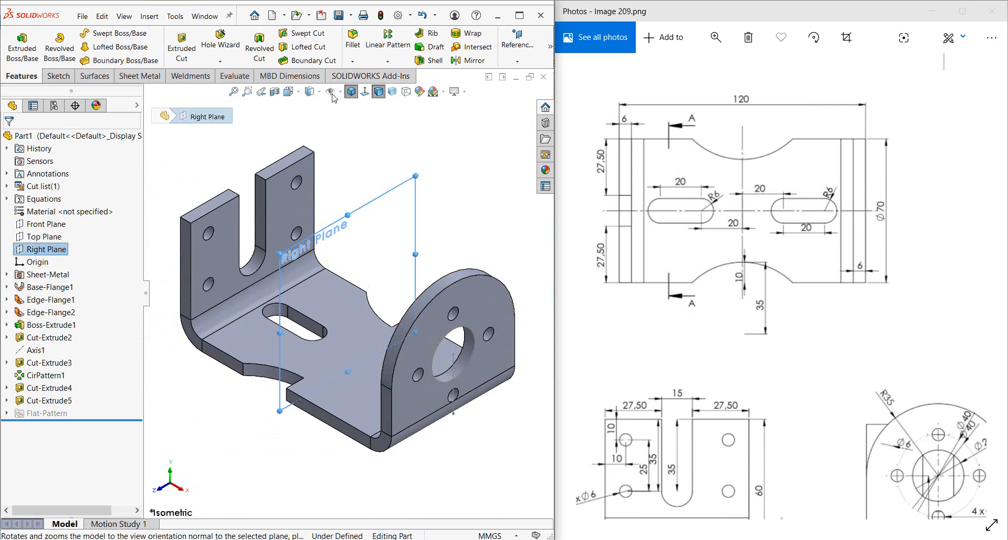
{"action": "left_click", "coordinate": [469, 61]}
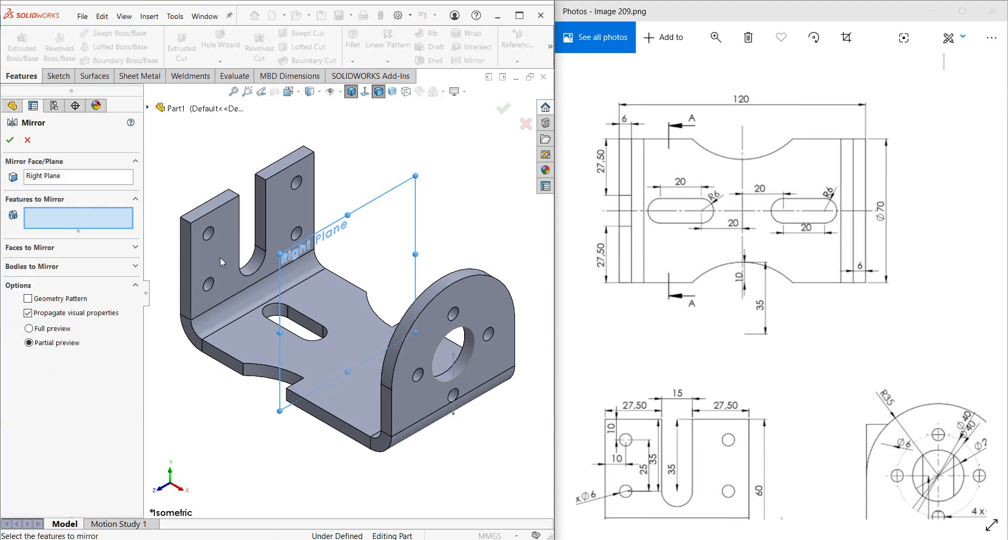
{"action": "left_click", "coordinate": [310, 326]}
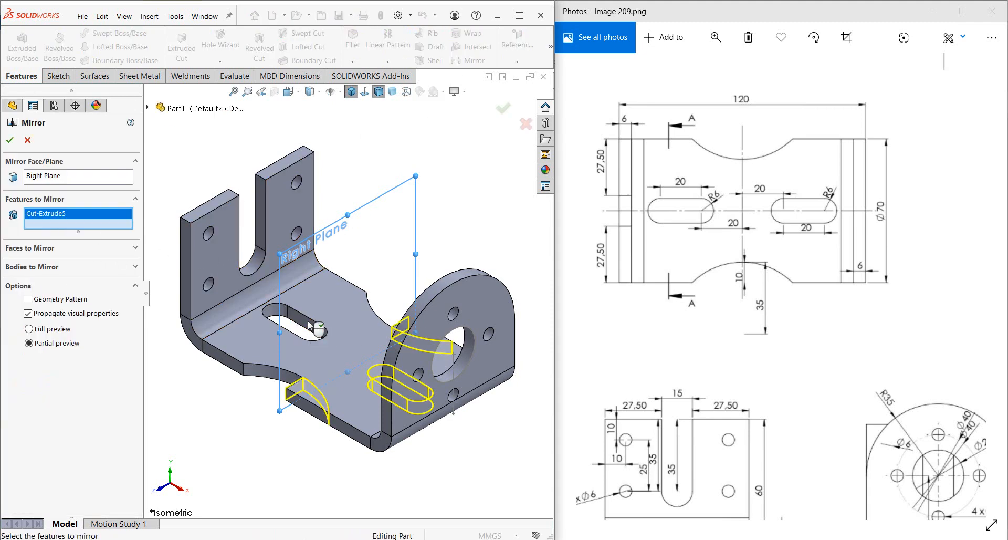
{"action": "right_click", "coordinate": [309, 320]}
{"action": "middle_click_drag", "start_coordinate": [288, 412], "coordinate": [330, 471]}
{"action": "left_click", "coordinate": [351, 91]}
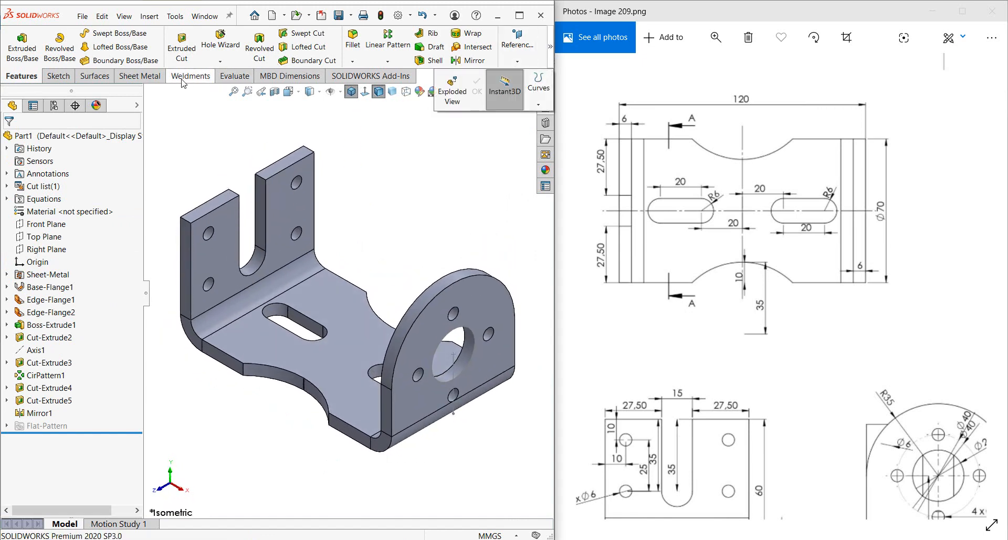
Flatten the bracket to examine its flat pattern, show the whole reference drawing, and return the part to its folded state.
{"action": "left_click", "coordinate": [140, 75]}
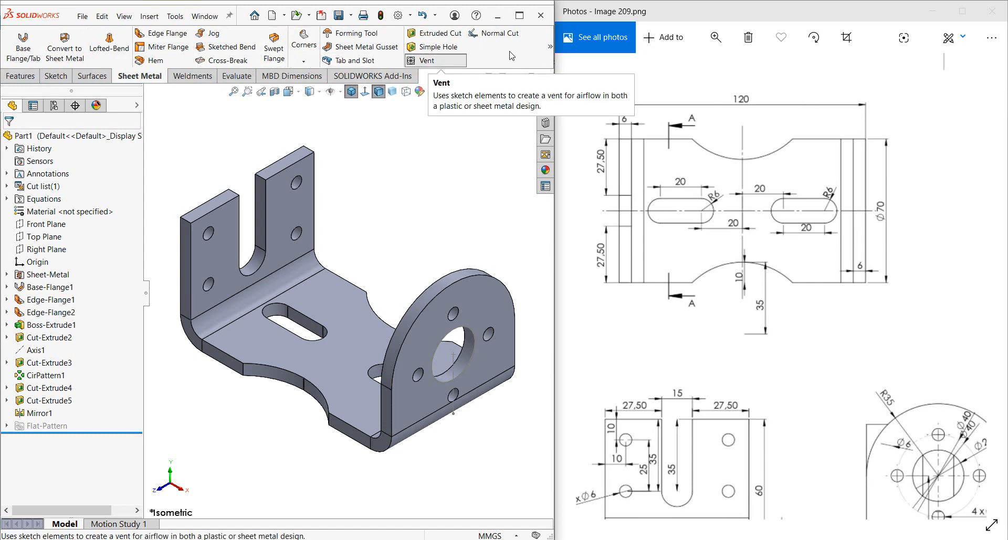
{"action": "left_click", "coordinate": [550, 47]}
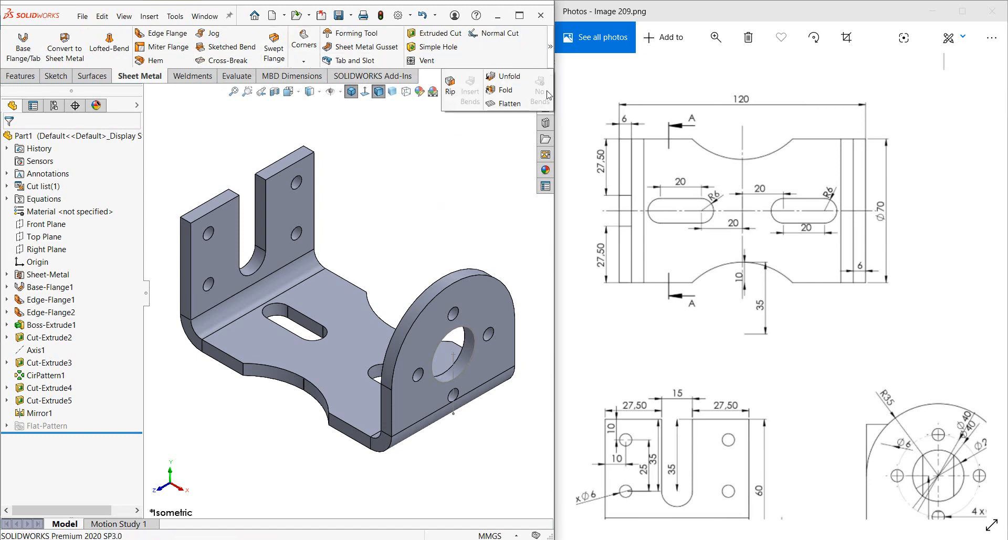
{"action": "left_click", "coordinate": [504, 104]}
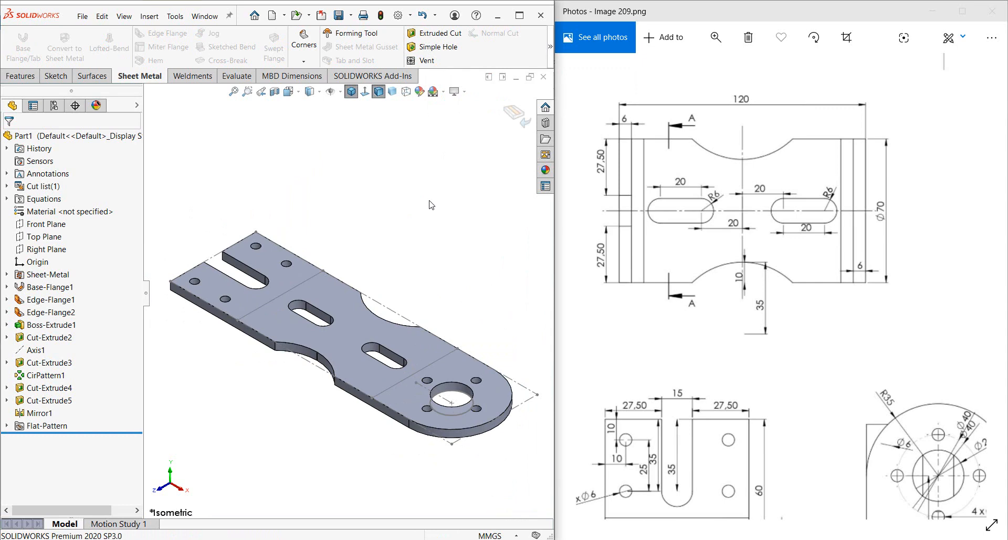
{"action": "double_click", "coordinate": [805, 287]}
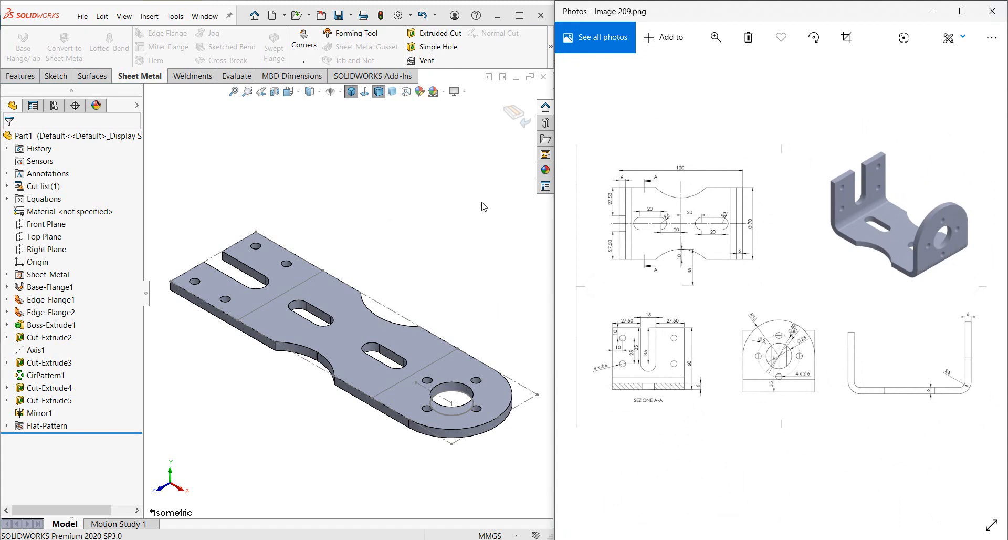
{"action": "left_click", "coordinate": [516, 120]}
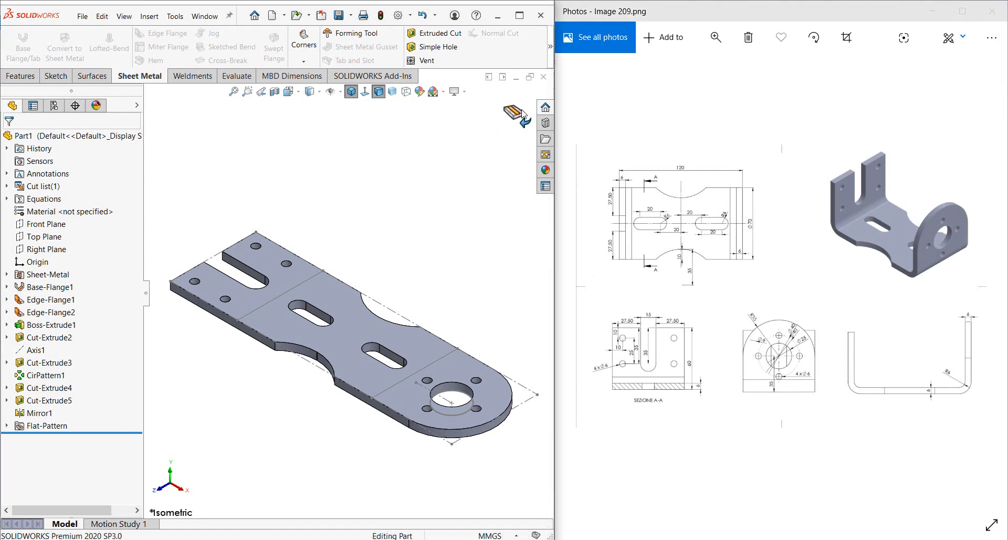
{"action": "left_click", "coordinate": [520, 113]}
View the folded bracket's U-shaped profile from the front and return to the isometric view.
{"action": "left_click", "coordinate": [297, 95]}
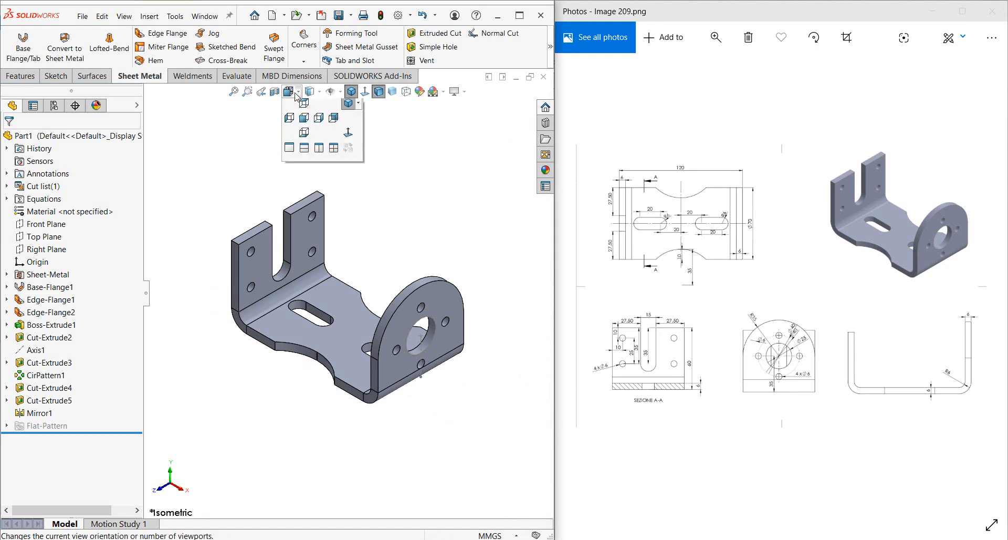
{"action": "left_click", "coordinate": [303, 130]}
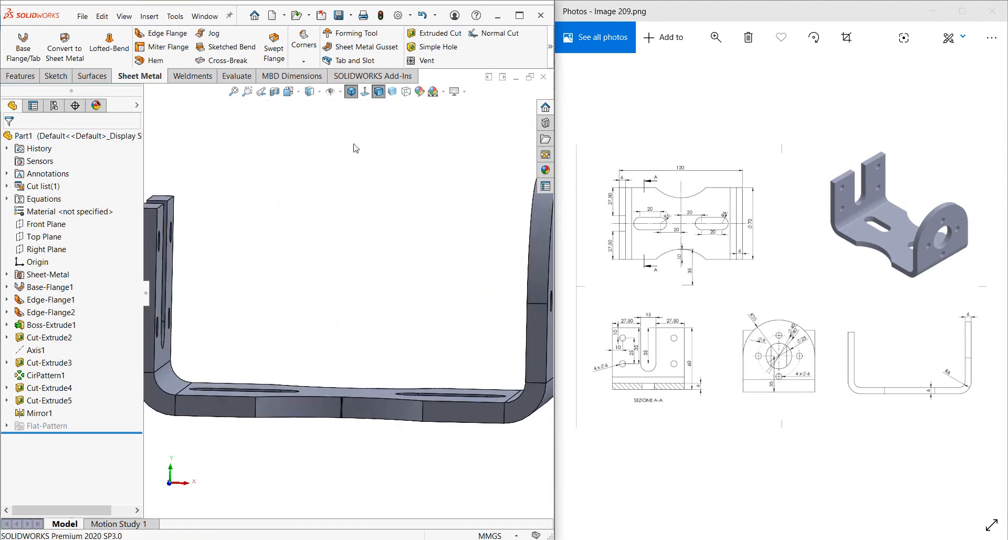
{"action": "left_click", "coordinate": [351, 92]}
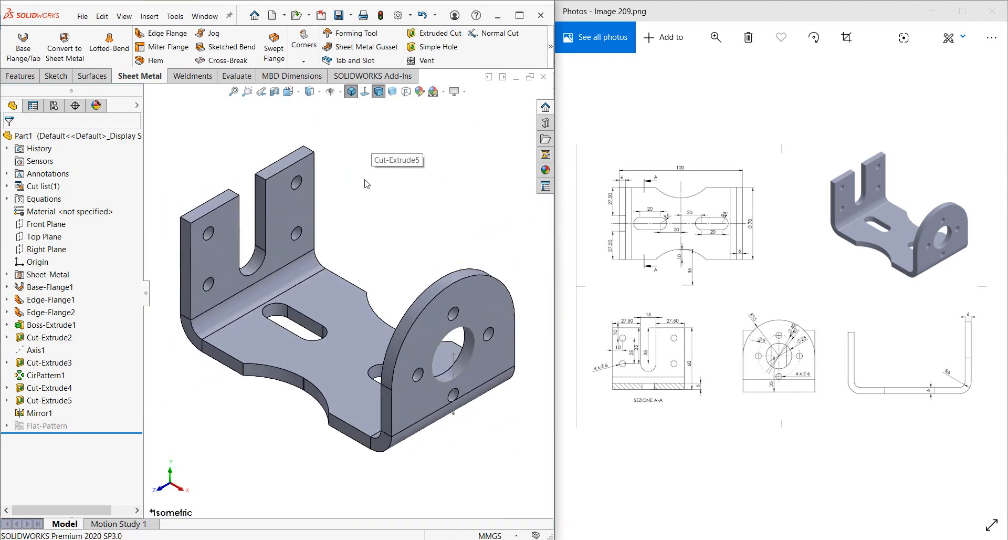